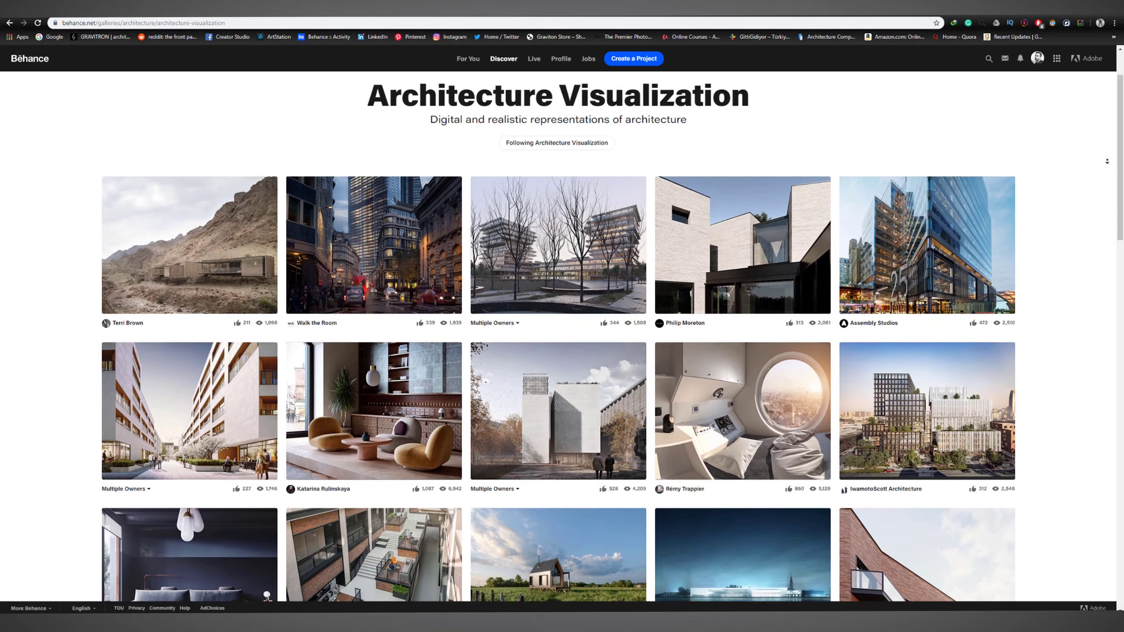
# Step: Browse the architectural renderings in Behance's Architecture Visualization gallery
pyautogui.scroll(-2, 1106, 163)
pyautogui.scroll(-5, 1106, 163)
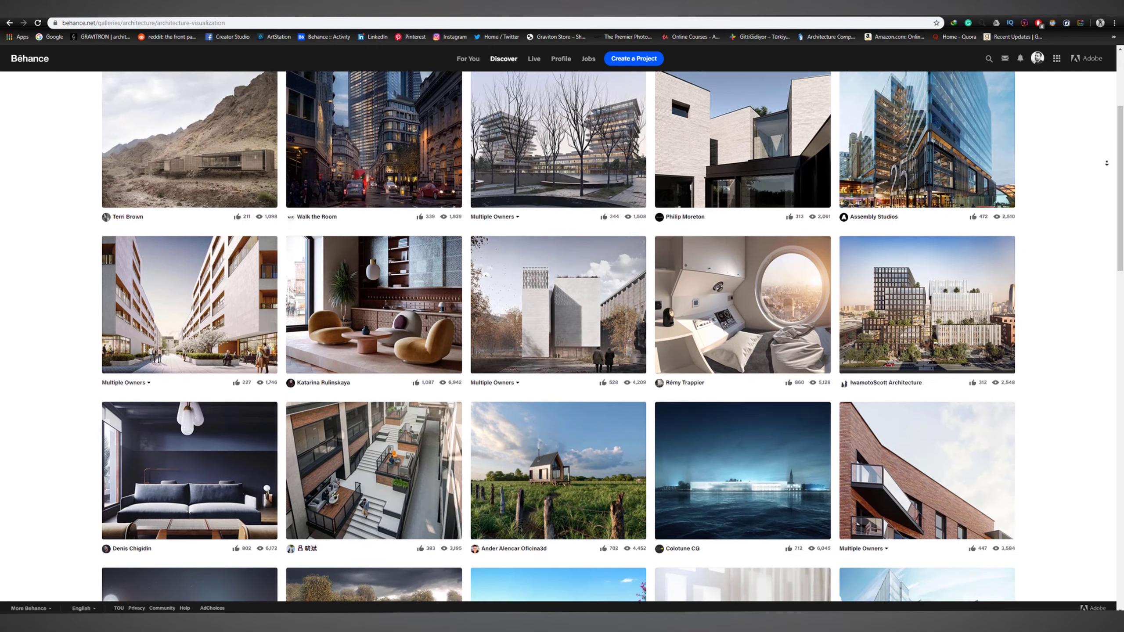
pyautogui.scroll(-8, 1105, 165)
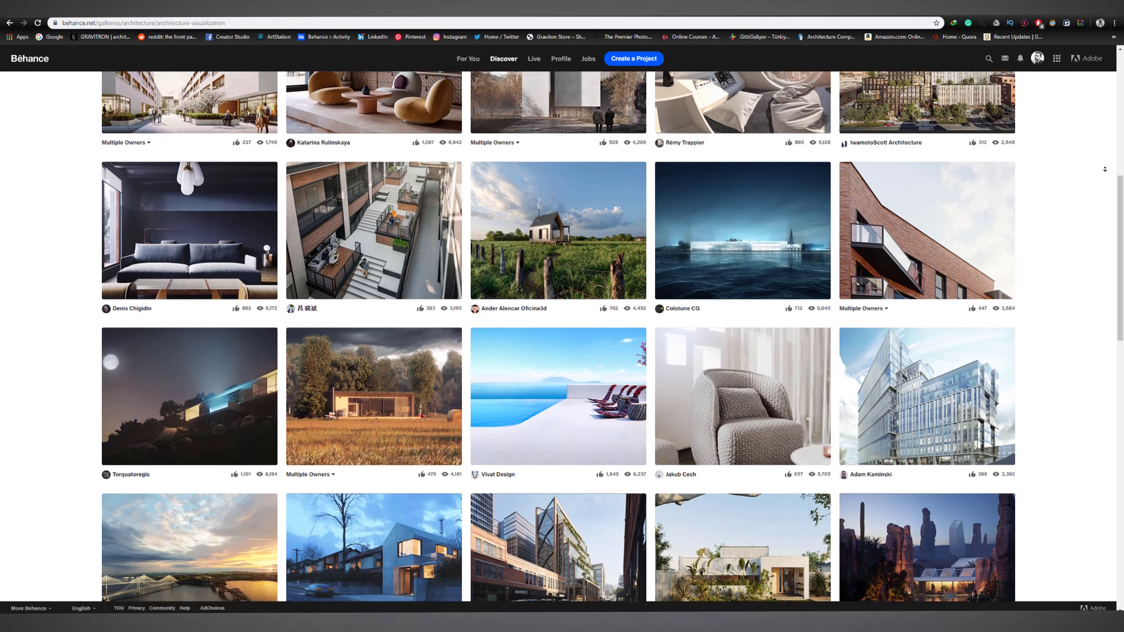
pyautogui.scroll(-10, 1104, 170)
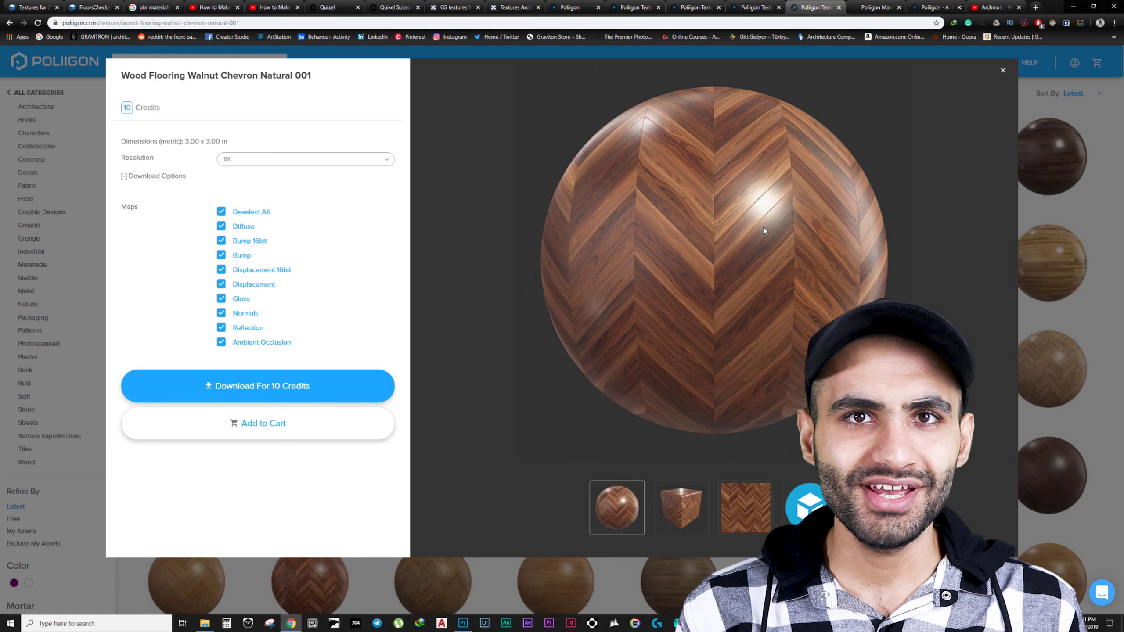
# Step: Look through the free textures on Poliigon and the other open Poliigon texture pages
pyautogui.click(571, 7)
pyautogui.moveTo(537, 134)
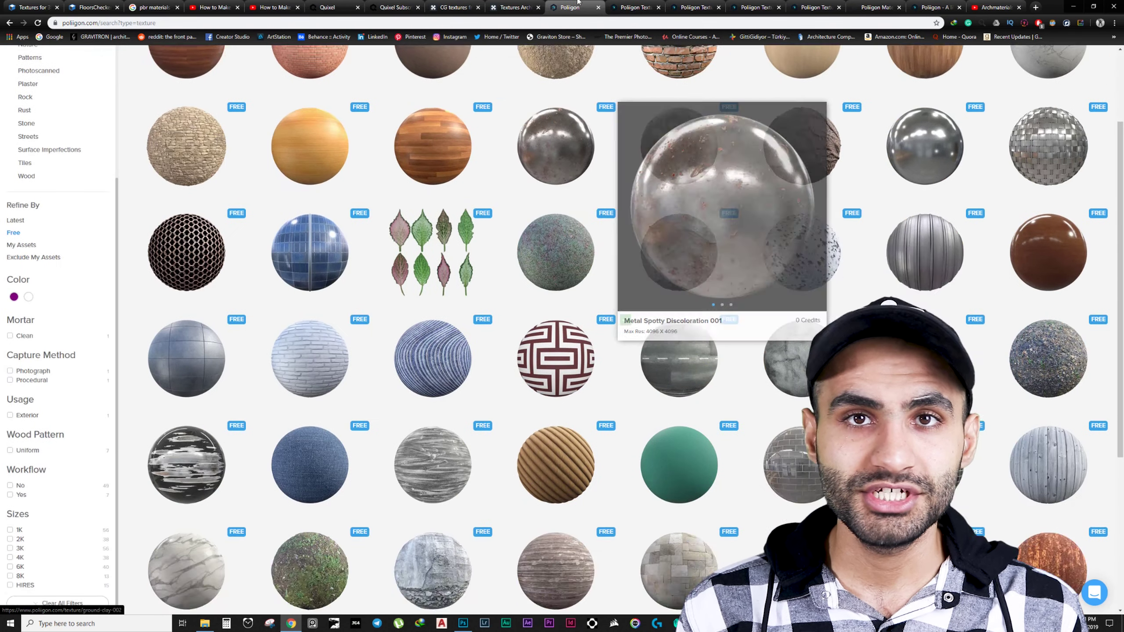
pyautogui.click(636, 7)
pyautogui.click(721, 5)
pyautogui.click(756, 7)
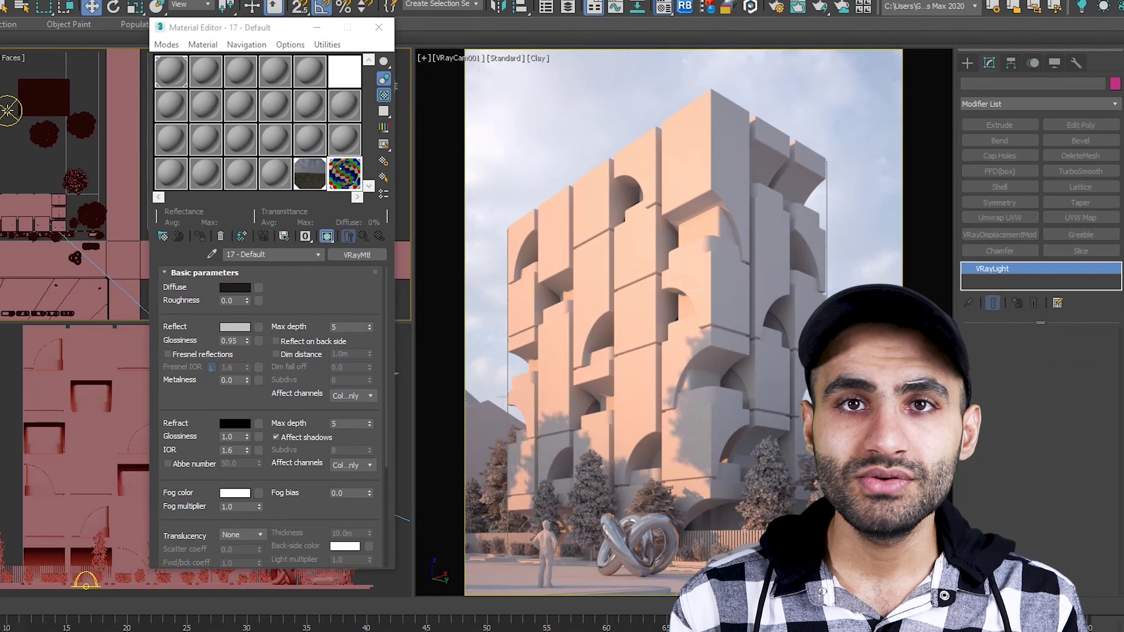
# Step: In 3ds Max, render the clay building through the V-Ray camera and inspect the sculpture in the frame buffer
pyautogui.click(522, 177)
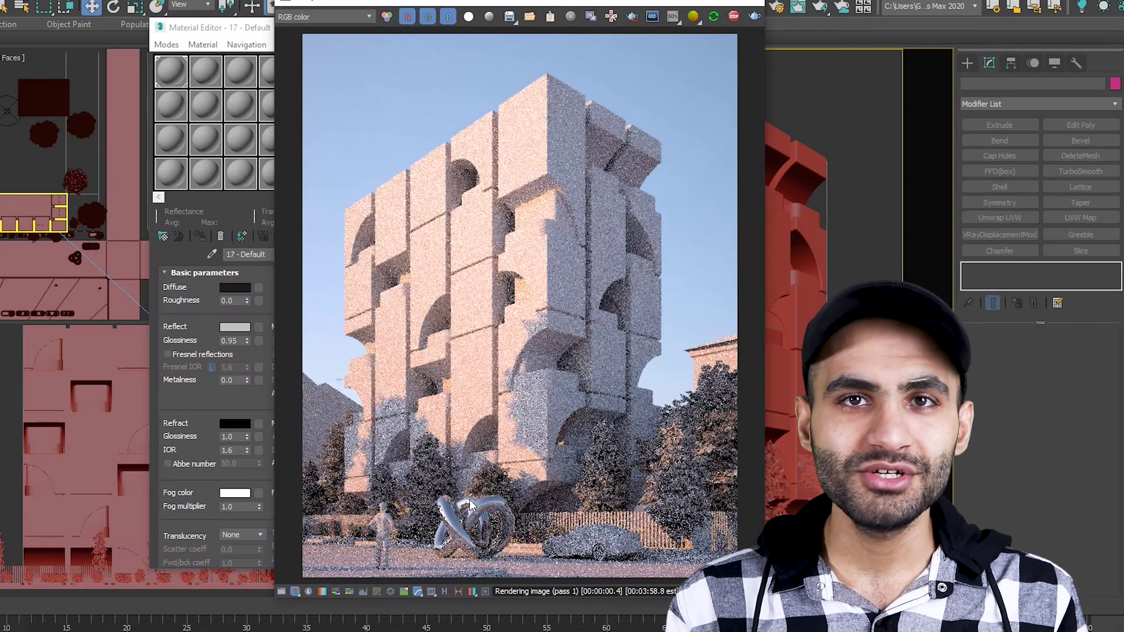
pyautogui.rightClick(465, 502)
pyautogui.click(487, 514)
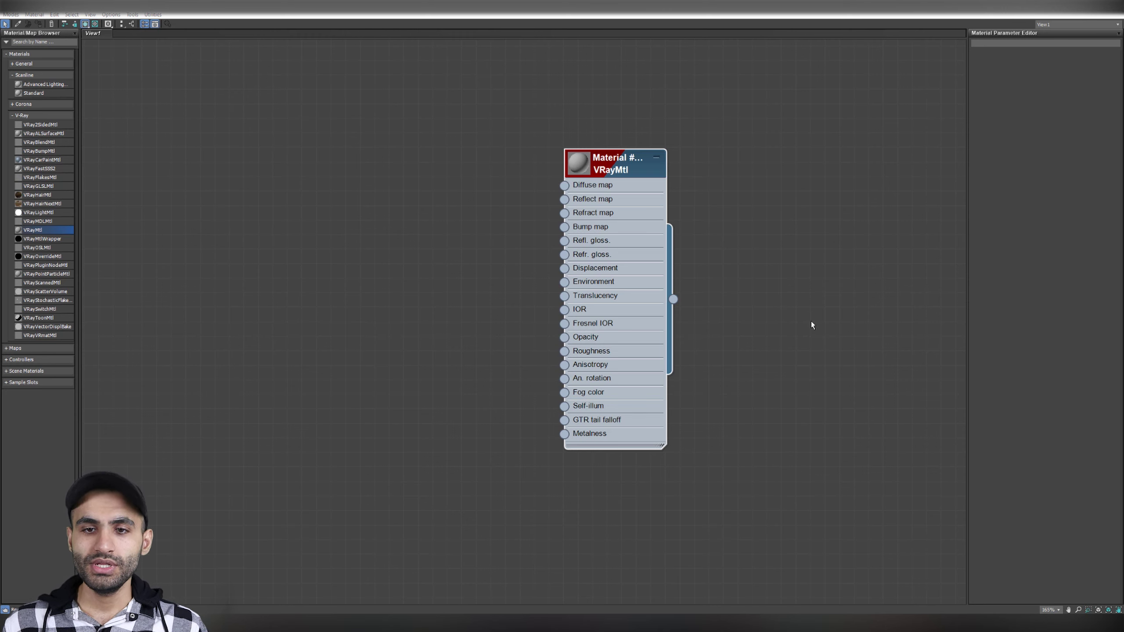
# Step: Try pulling wires from the VRayMtl node's Diffuse map, Reflect map and Refl. gloss. inputs
pyautogui.moveTo(614, 173); pyautogui.dragTo(596, 170)
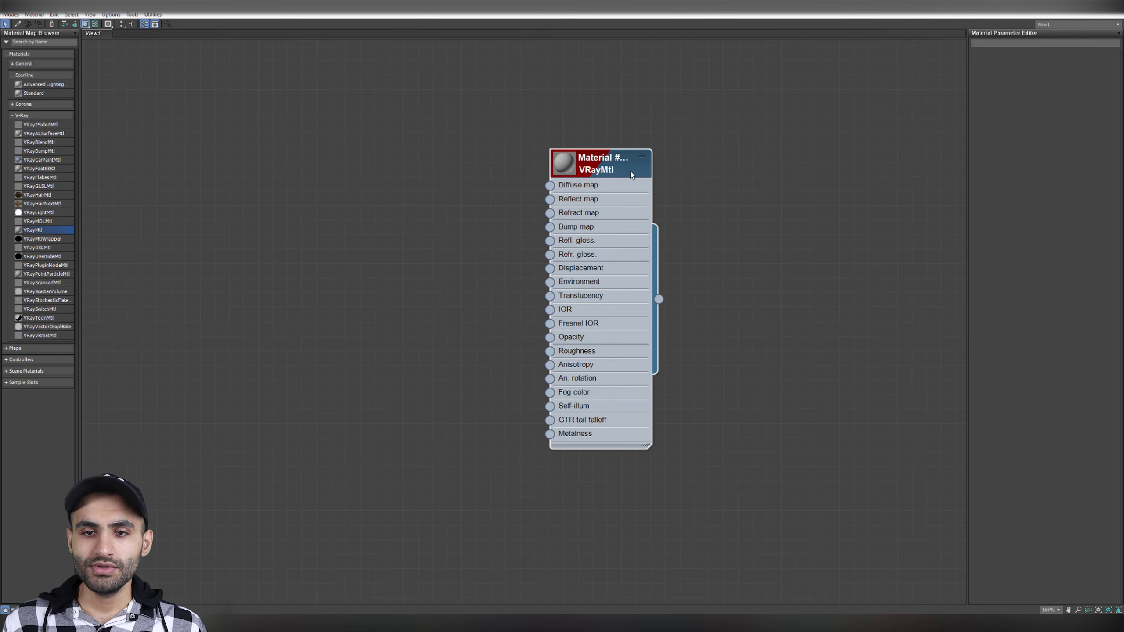
pyautogui.moveTo(631, 174); pyautogui.dragTo(646, 176)
pyautogui.moveTo(567, 187); pyautogui.dragTo(476, 183)
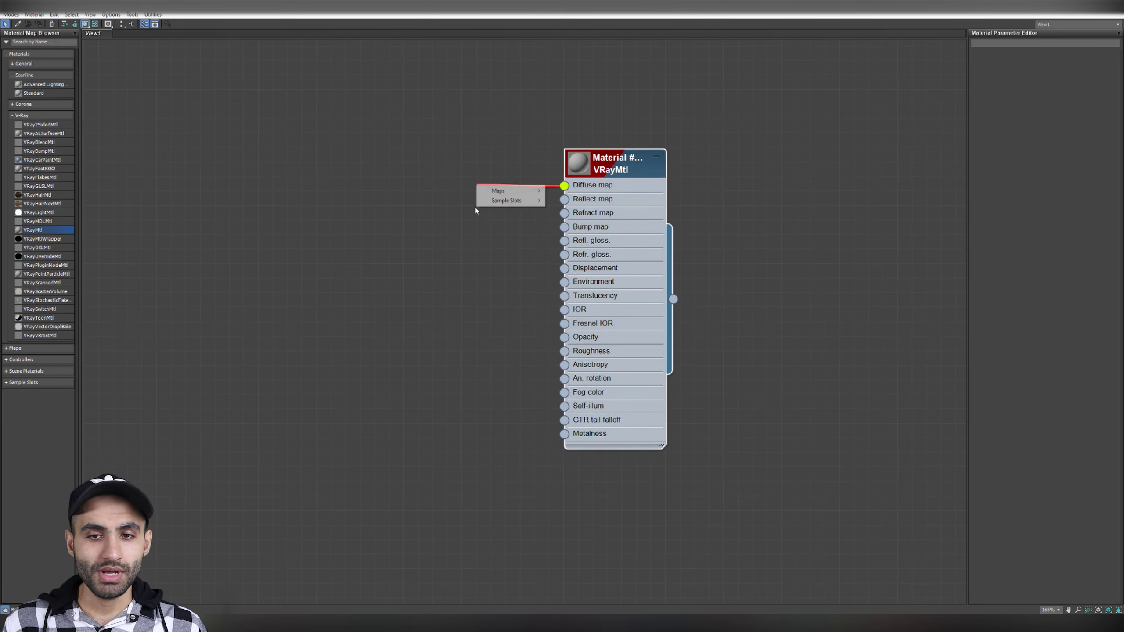
pyautogui.click(477, 210)
pyautogui.moveTo(566, 199); pyautogui.dragTo(482, 205)
pyautogui.moveTo(564, 240); pyautogui.dragTo(473, 243)
pyautogui.click(451, 330)
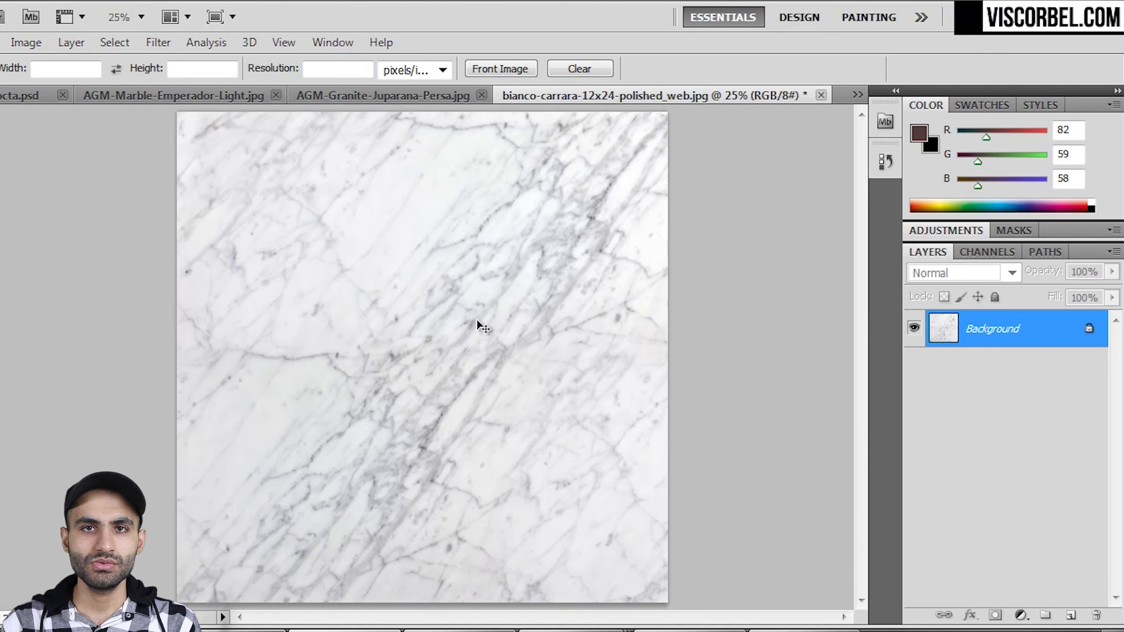
# Step: In Photoshop, retouch the middle of the Bianco Carrara marble image with a 180 px Clone Stamp
pyautogui.rightClick(414, 389)
pyautogui.keyDown('alt'); pyautogui.click(510, 267); pyautogui.keyUp('alt')
pyautogui.moveTo(458, 346); pyautogui.dragTo(369, 369)
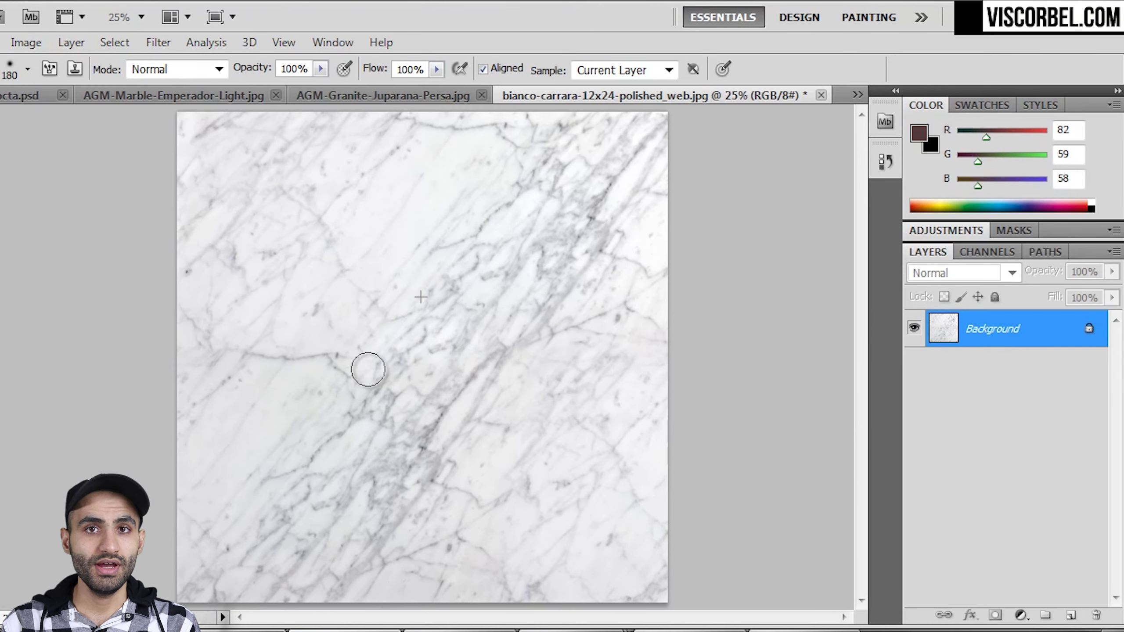
# Step: Apply the Offset filter horizontally and vertically to the marble image to bring its tiling seams into the middle
pyautogui.click(158, 43)
pyautogui.moveTo(190, 504)
pyautogui.click(434, 593)
pyautogui.moveTo(774, 205)
pyautogui.mouseDown()
pyautogui.moveTo(749, 206)
pyautogui.moveTo(767, 207)
pyautogui.mouseUp()
pyautogui.moveTo(773, 249); pyautogui.dragTo(728, 238)
pyautogui.click(874, 183)
# Step: Clone over the vertical and horizontal seams of the marble with a 360 px Clone Stamp brush
pyautogui.rightClick(558, 195)
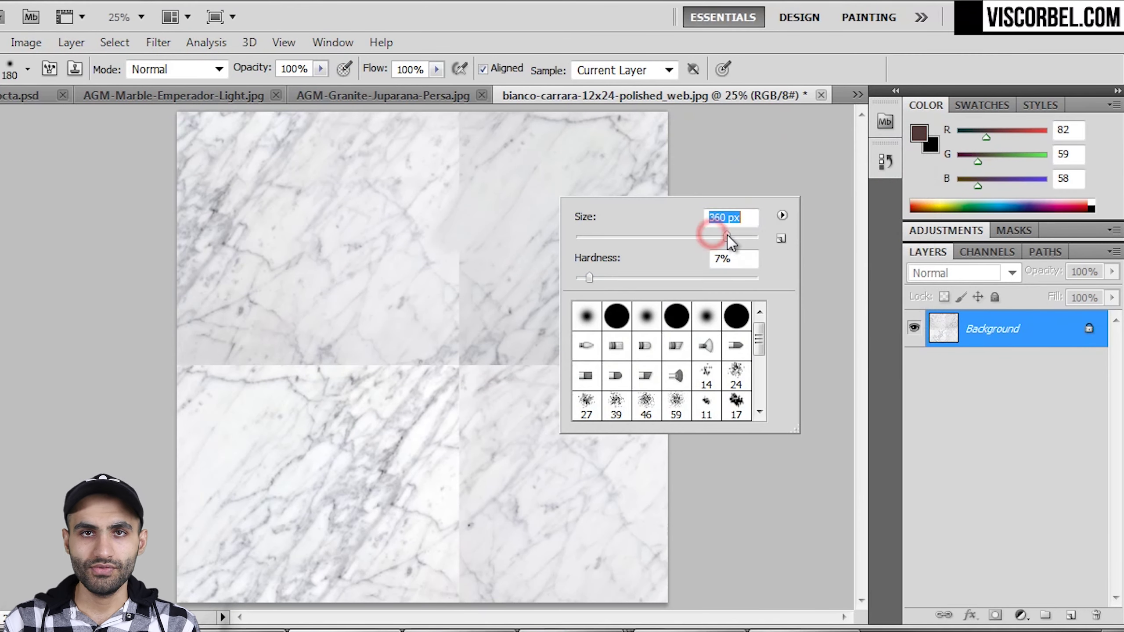
pyautogui.keyDown('alt'); pyautogui.click(317, 248); pyautogui.keyUp('alt')
pyautogui.moveTo(458, 303); pyautogui.dragTo(459, 131)
pyautogui.moveTo(615, 359); pyautogui.dragTo(433, 399)
pyautogui.keyDown('alt'); pyautogui.click(416, 321); pyautogui.keyUp('alt')
pyautogui.moveTo(354, 405); pyautogui.dragTo(296, 353)
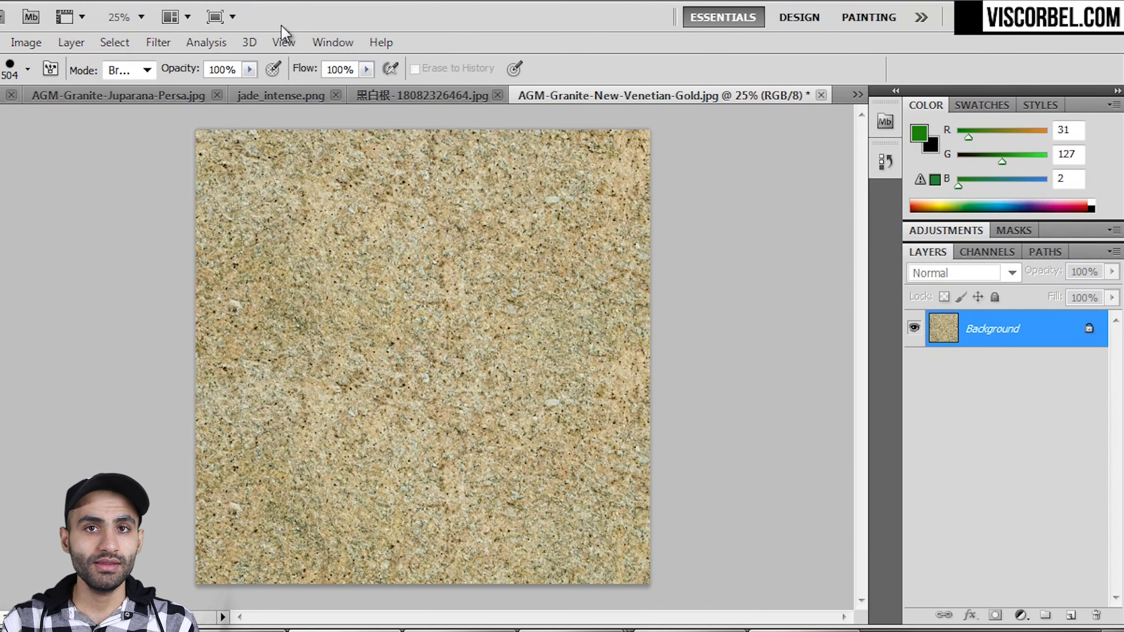
# Step: Offset the New Venetian Gold granite texture and retouch its seams with a 123 px Clone Stamp brush
pyautogui.hotkey('ctrl', 'alt', 'f')
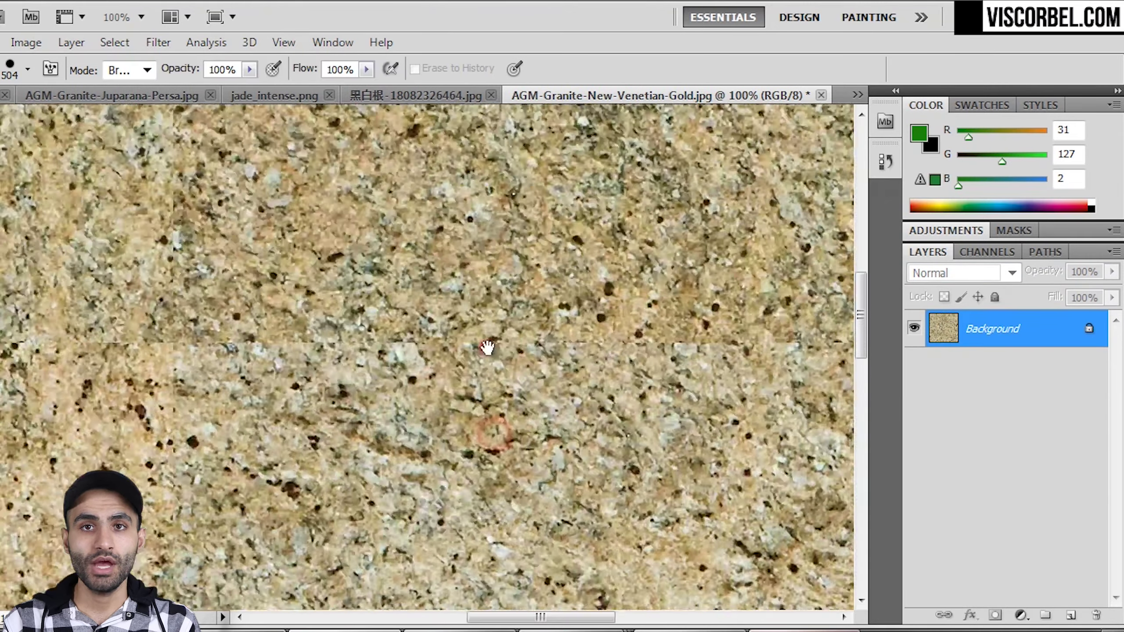
pyautogui.rightClick(505, 354)
pyautogui.press('Escape')
pyautogui.hotkey('ctrl', 'alt', '0')
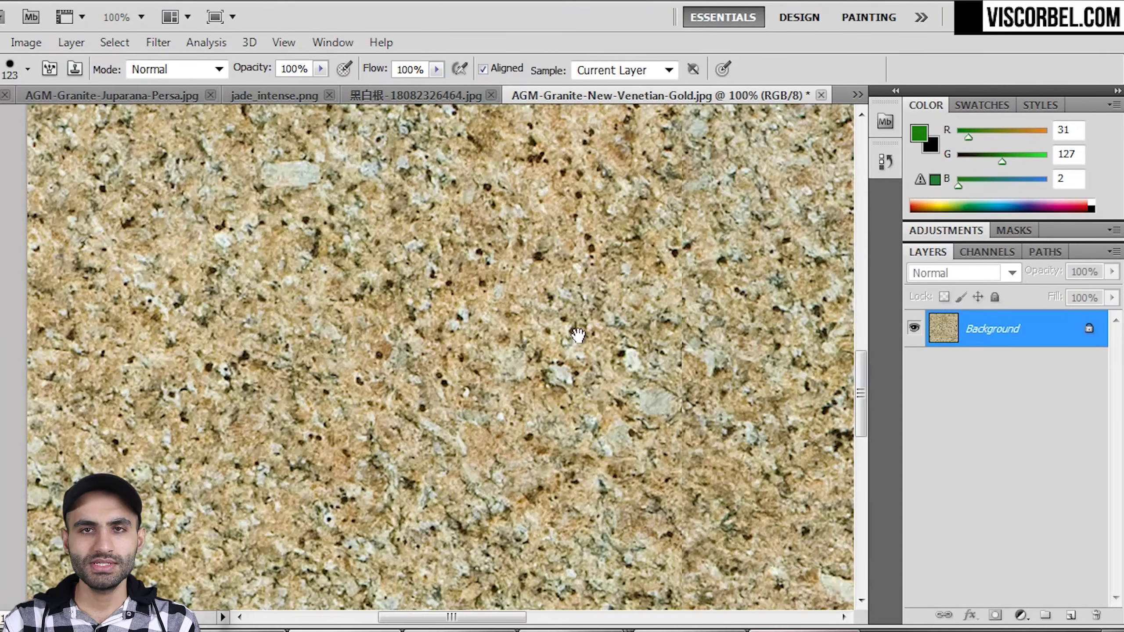
pyautogui.moveTo(576, 334); pyautogui.dragTo(346, 414)
pyautogui.hotkey('ctrl', '-')
pyautogui.hotkey('ctrl', '-')
pyautogui.hotkey('ctrl', '-')
pyautogui.hotkey('ctrl', '-')
pyautogui.click(343, 446)
# Step: Save the granite texture as the PNG file granite_venetian_gold in the Marble folder
pyautogui.hotkey('ctrl', 'shift', 's')
pyautogui.doubleClick(134, 155)
pyautogui.click(236, 423)
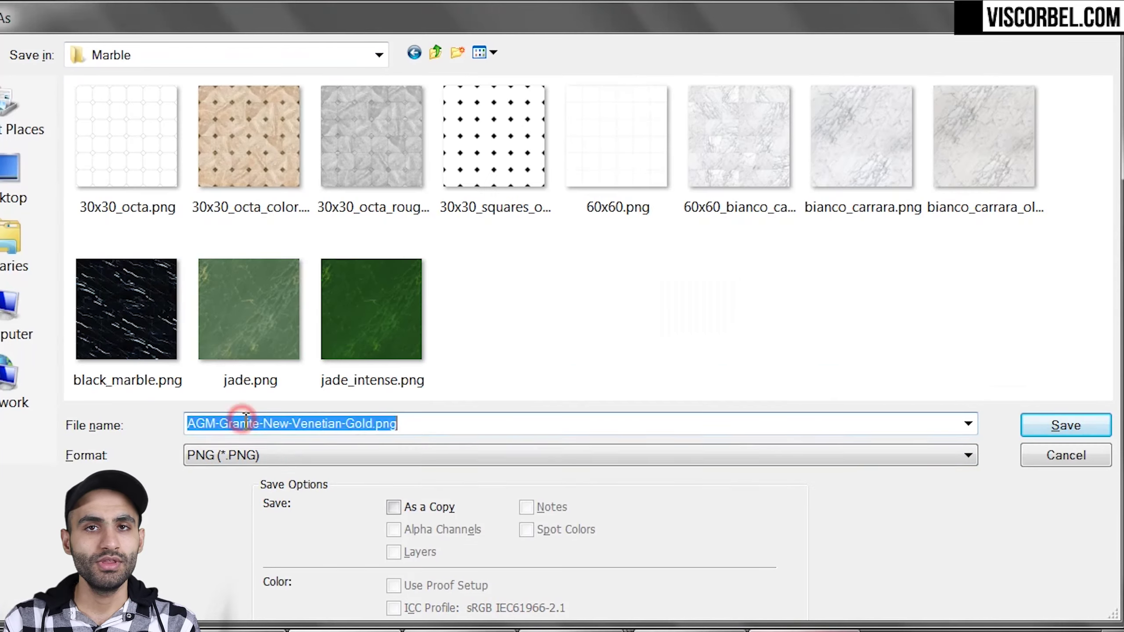
pyautogui.write('granite_venetian_gold')
pyautogui.press('Return')
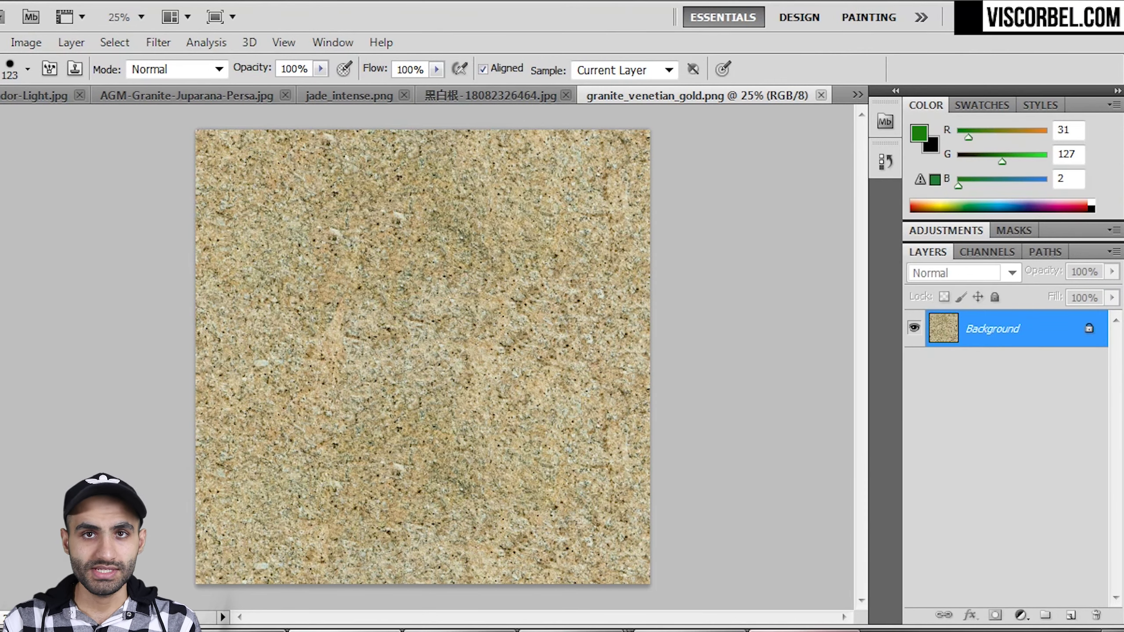
pyautogui.click(25, 42)
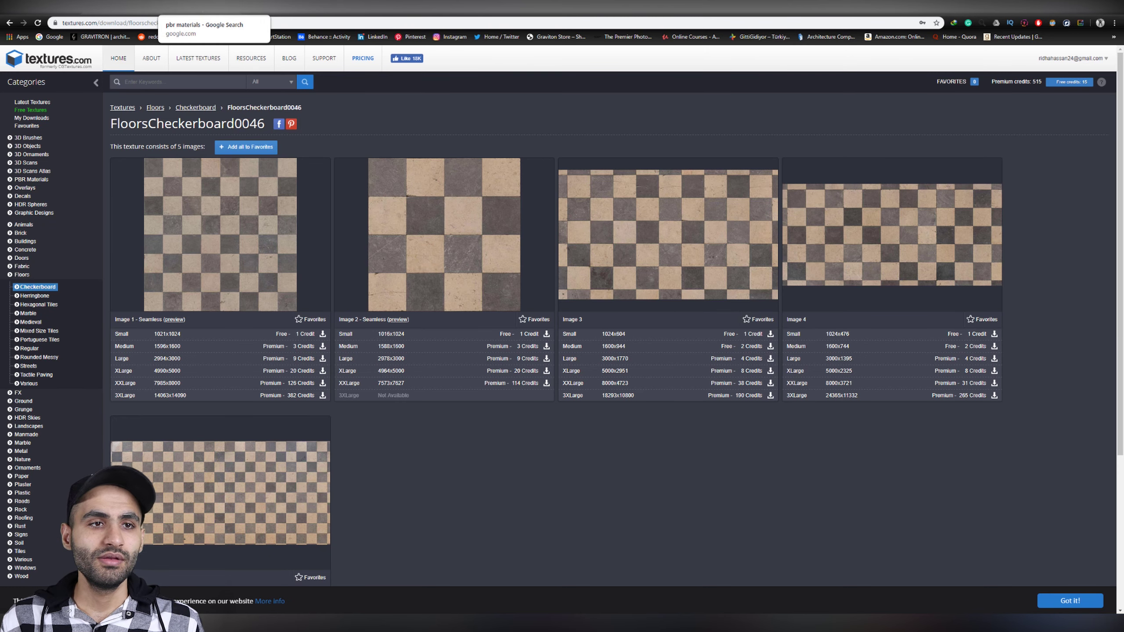
# Step: Show the PBR materials search page and examine the white_concrete_06 diffuse, glossiness, height, normal and reflection maps
pyautogui.click(208, 7)
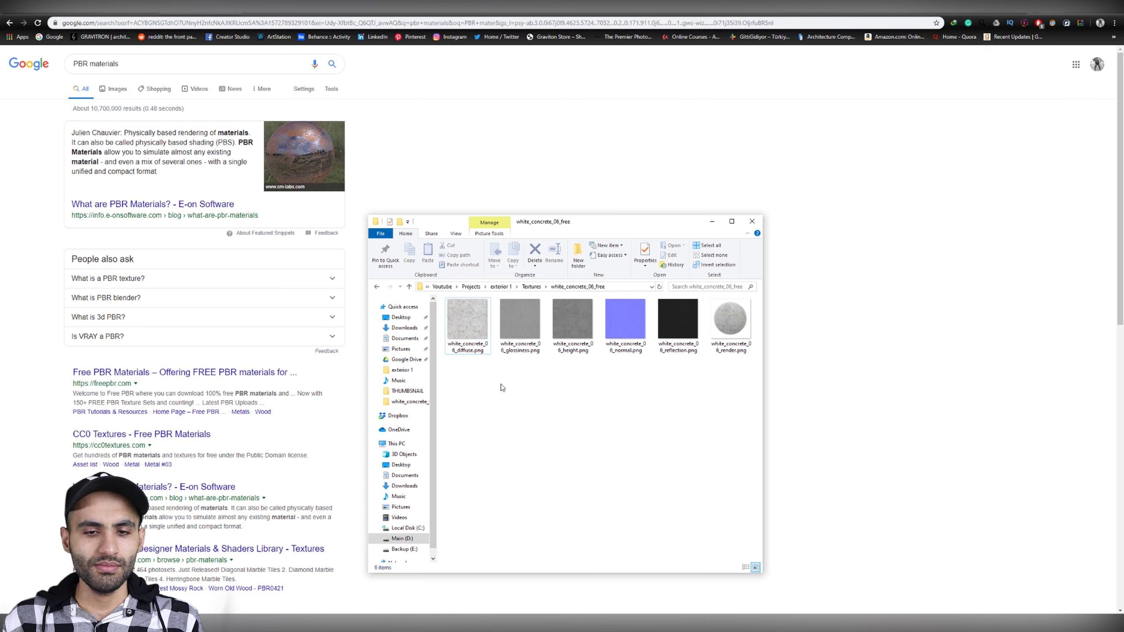
pyautogui.doubleClick(480, 312)
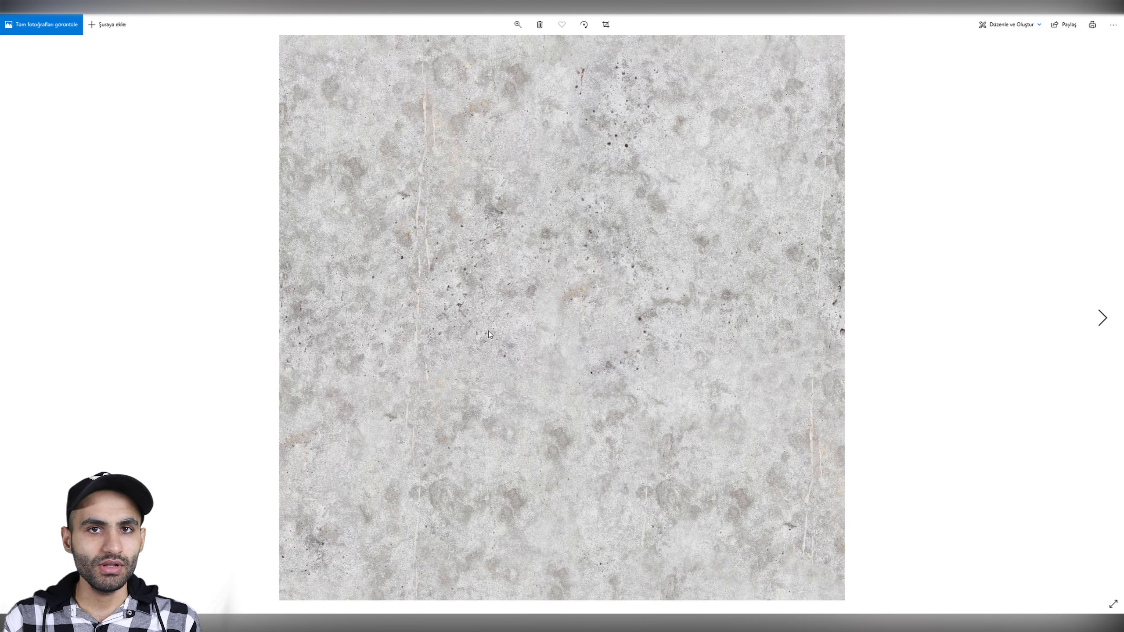
pyautogui.press('Right')
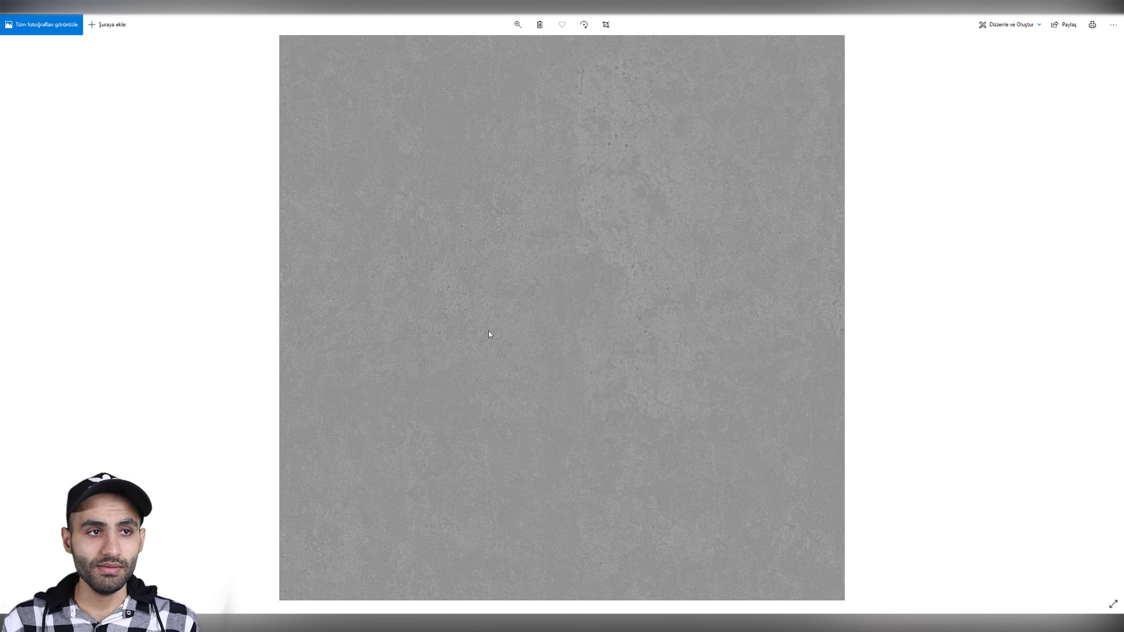
pyautogui.press('Right')
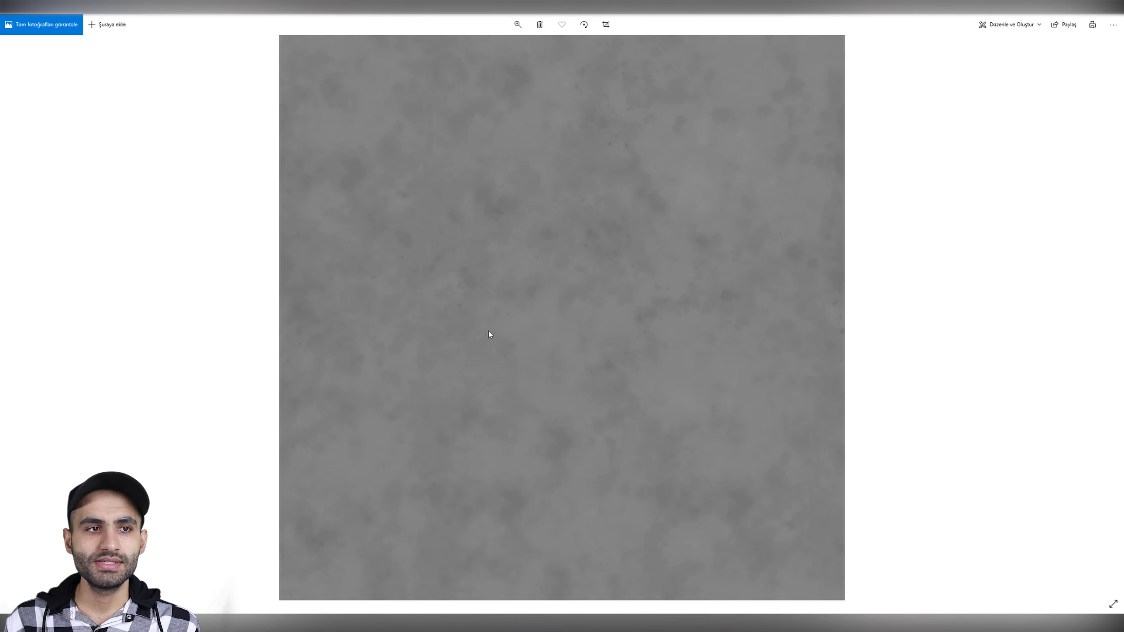
pyautogui.press('Right')
pyautogui.press('Right')
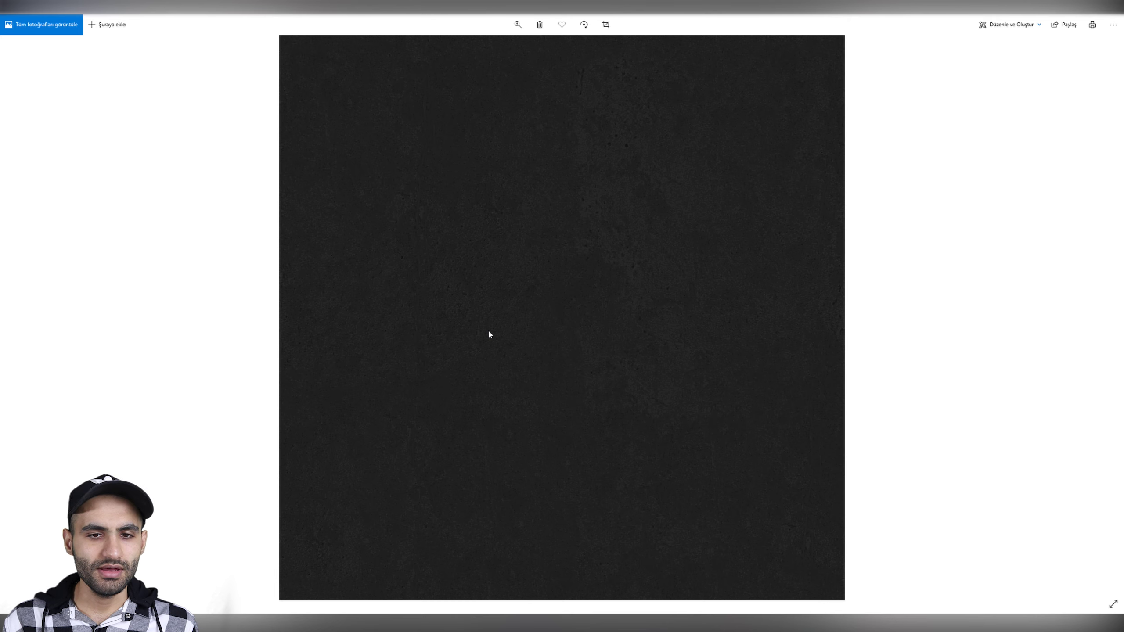
pyautogui.press('Right')
pyautogui.press('Left')
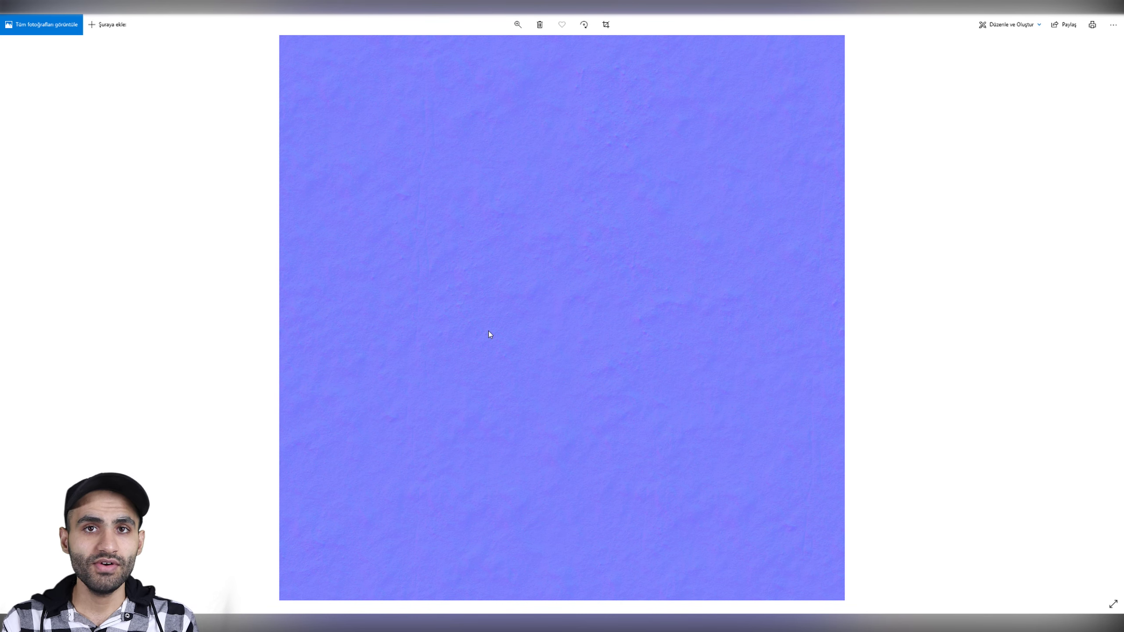
pyautogui.press('Right')
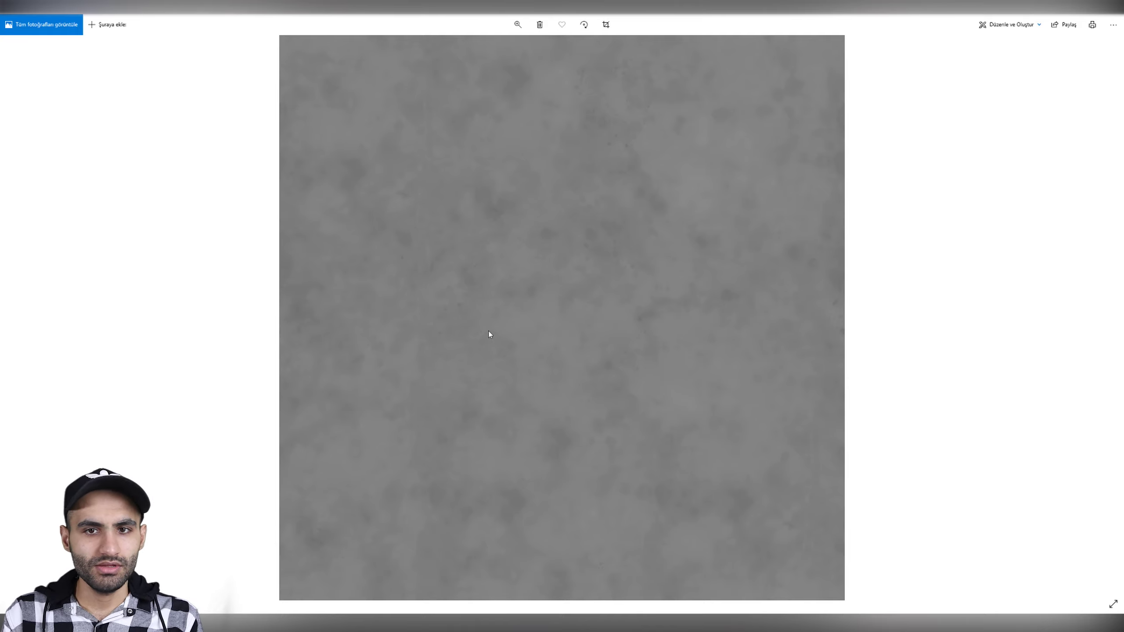
pyautogui.press('Right')
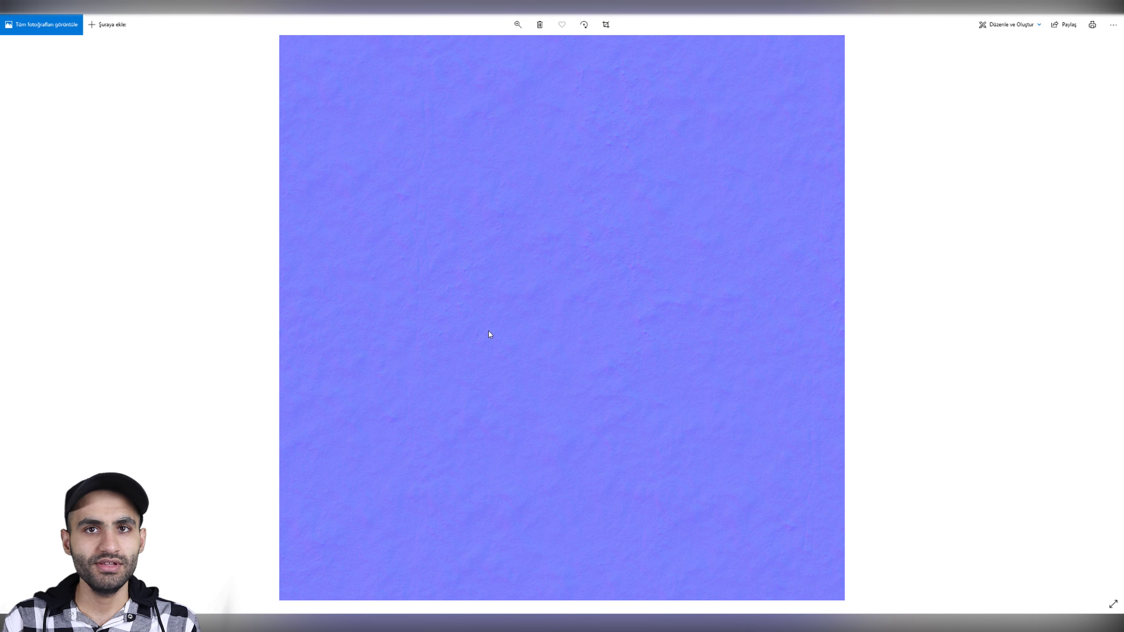
pyautogui.press('Right')
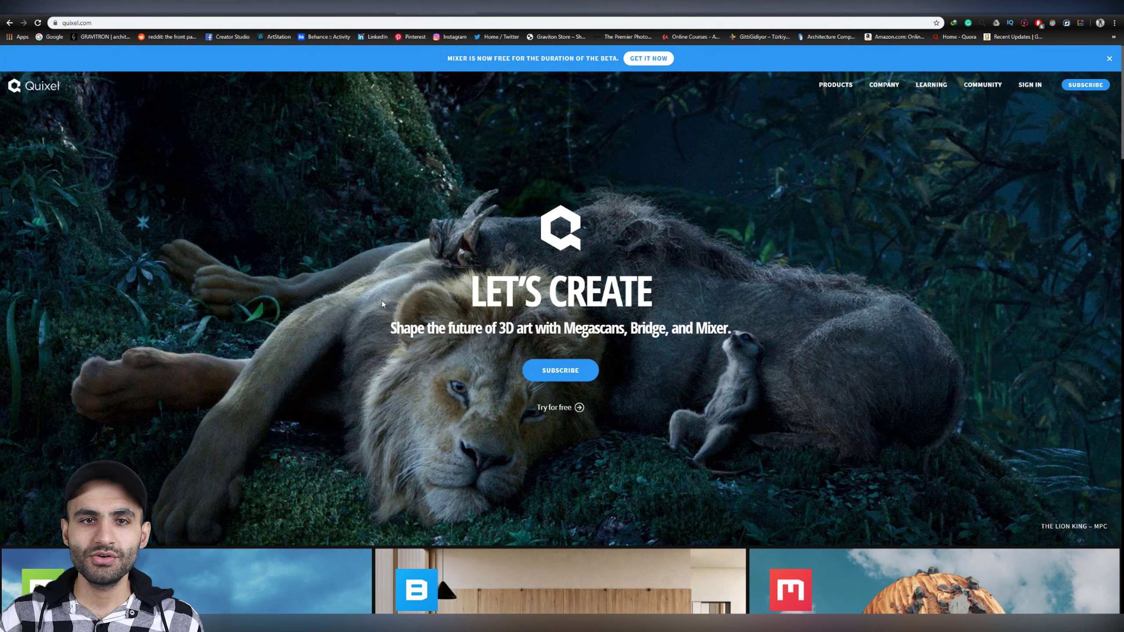
# Step: Watch part of the Megascans, Bridge & Mixer video on the Quixel homepage and pause it
pyautogui.scroll(-7, 383, 305)
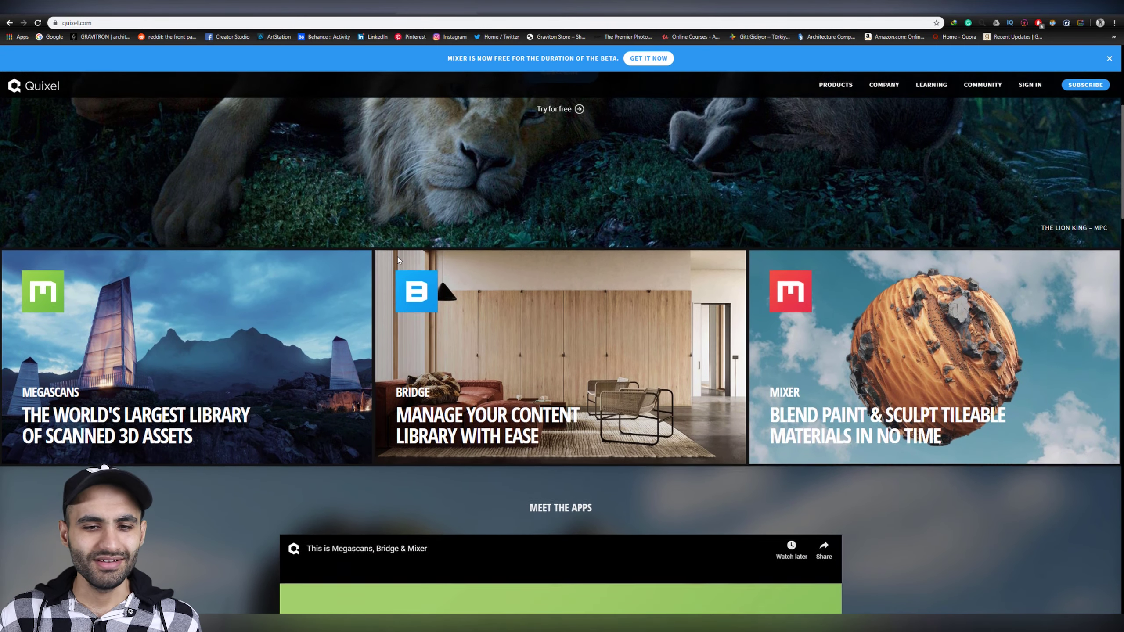
pyautogui.scroll(-6, 398, 260)
pyautogui.click(436, 432)
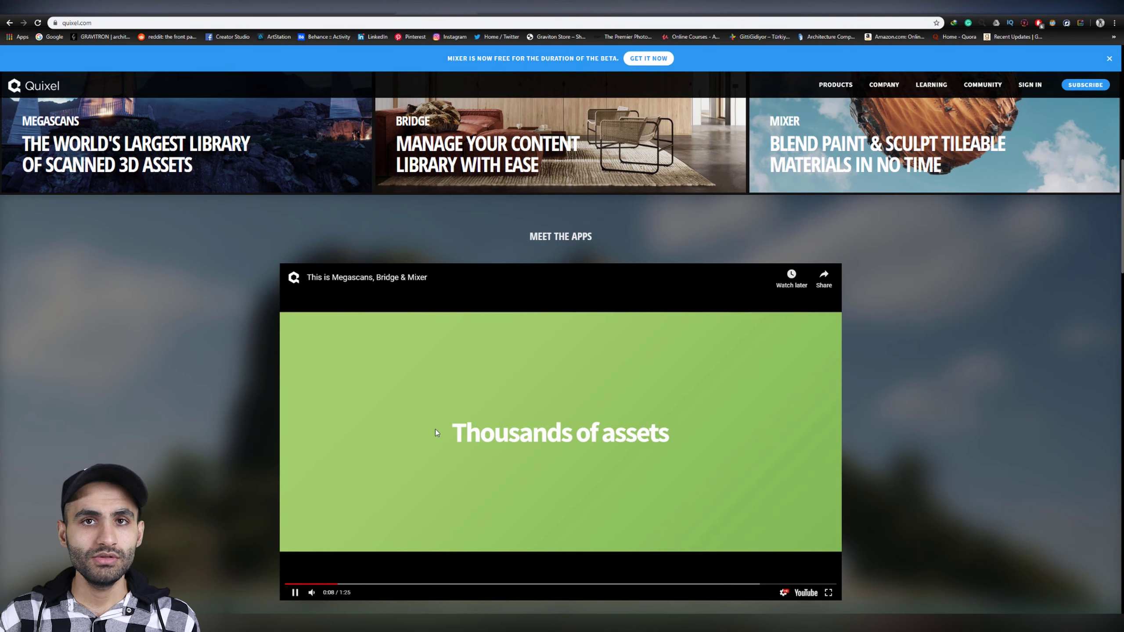
pyautogui.scroll(-2, 435, 427)
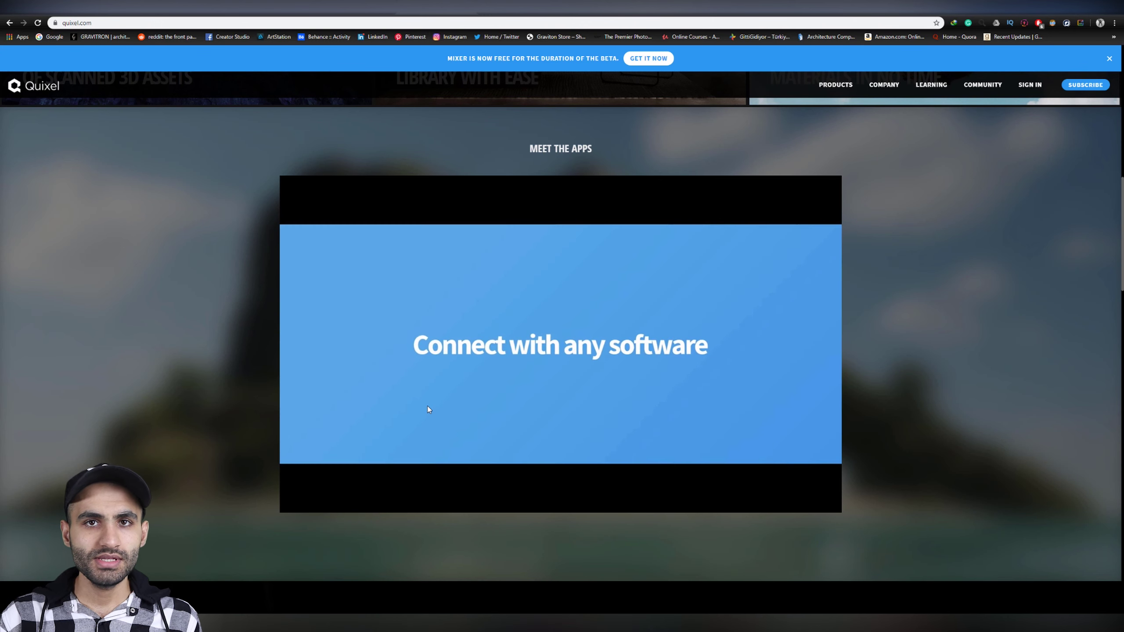
pyautogui.scroll(-1, 427, 404)
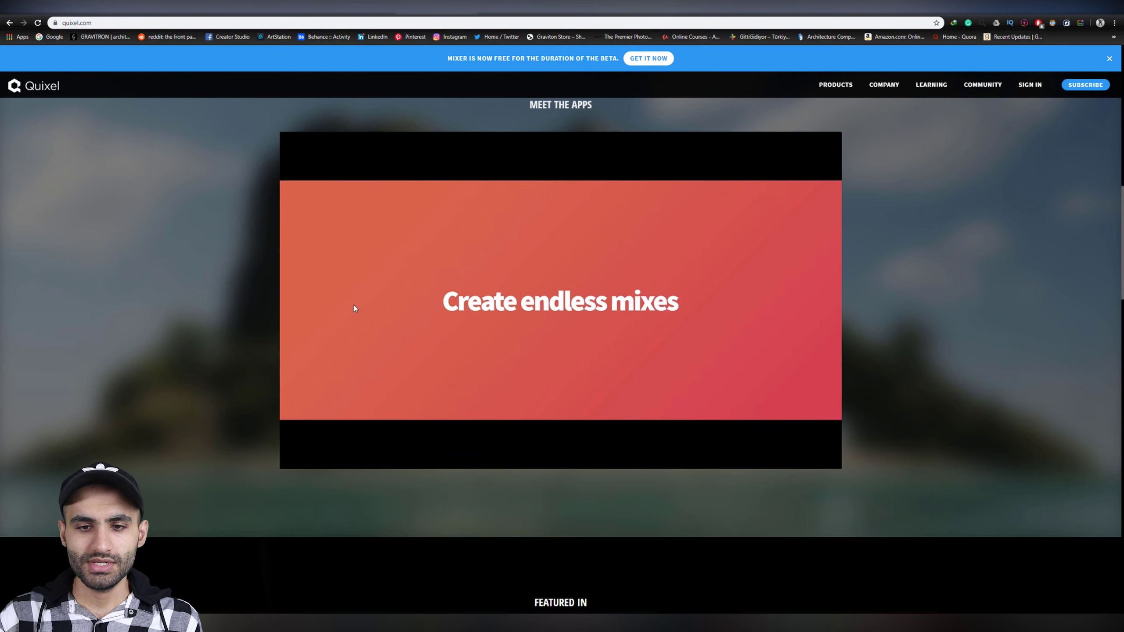
pyautogui.click(384, 234)
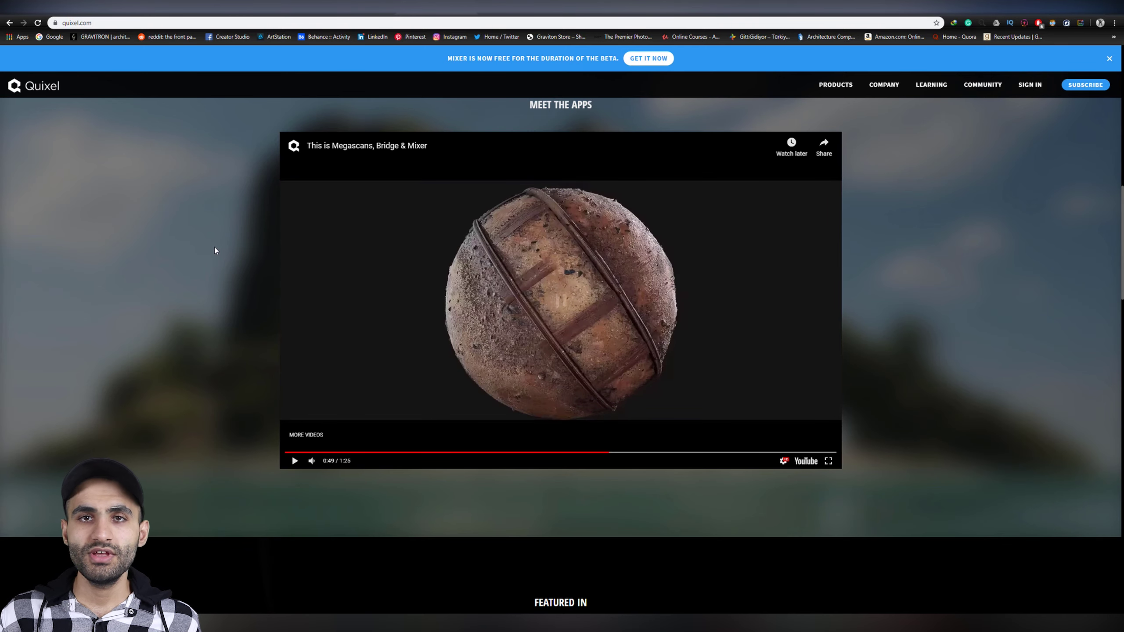
# Step: Look over the Featured In productions and the rest of the Quixel homepage
pyautogui.scroll(-1, 214, 247)
pyautogui.scroll(-10, 215, 247)
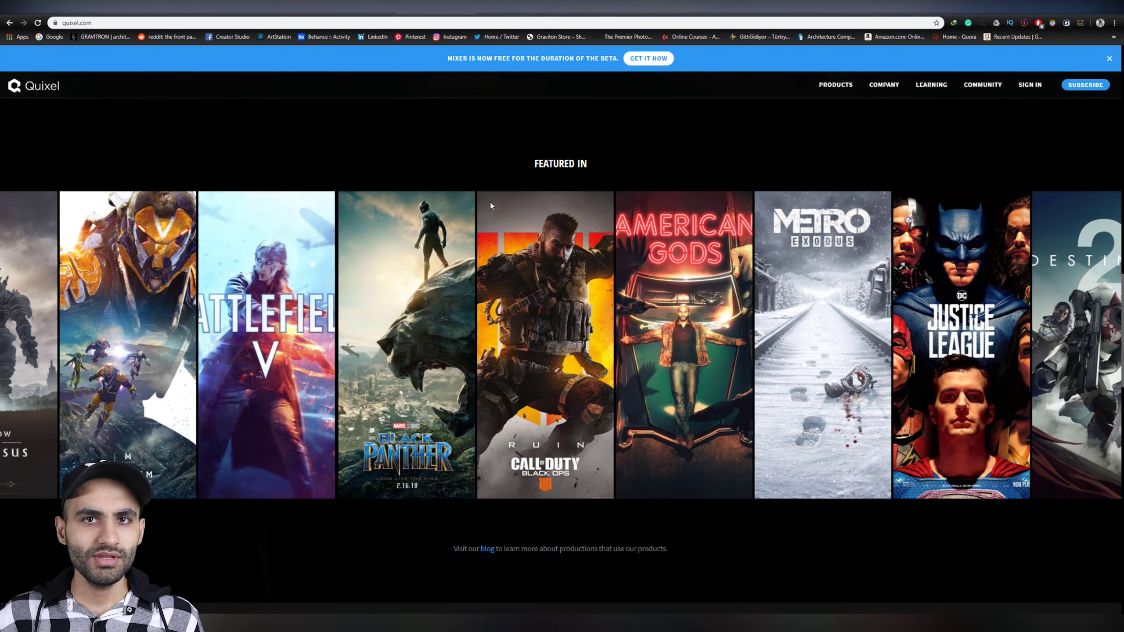
pyautogui.scroll(-17, 490, 202)
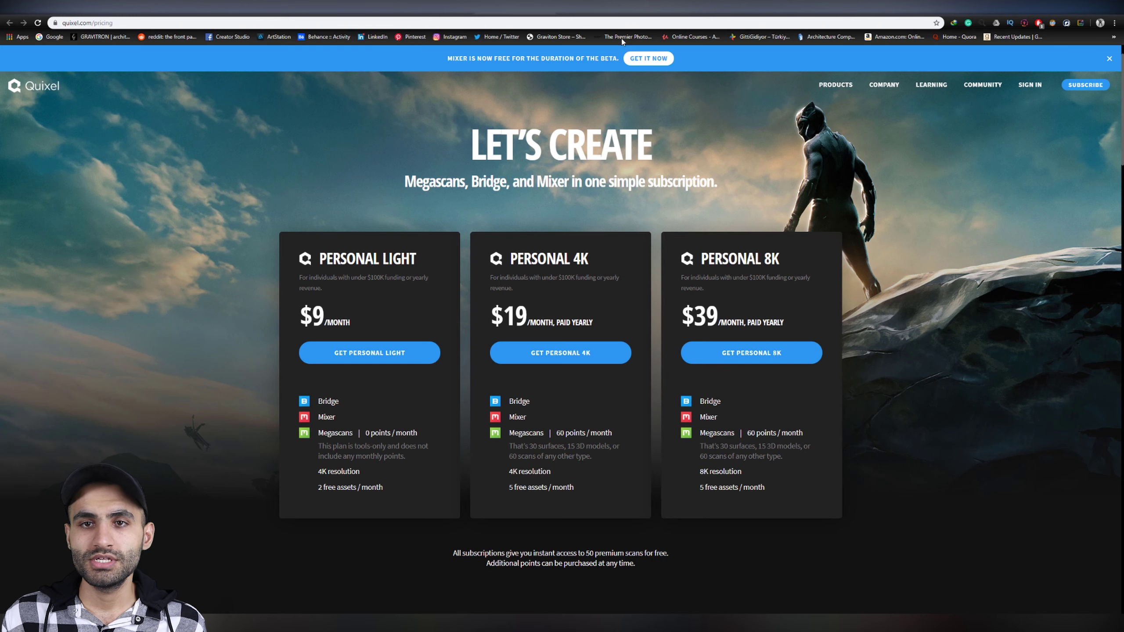
# Step: Switch to the CGAxis PBR Textures page and look over its texture list and texture collections
pyautogui.click(593, 8)
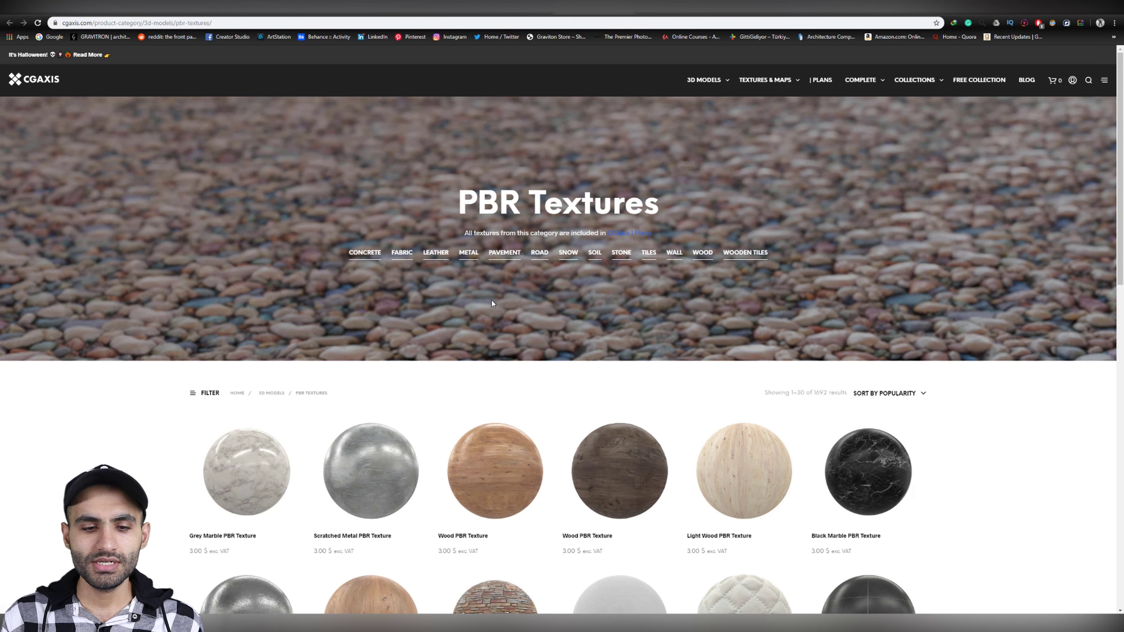
pyautogui.scroll(-4, 491, 303)
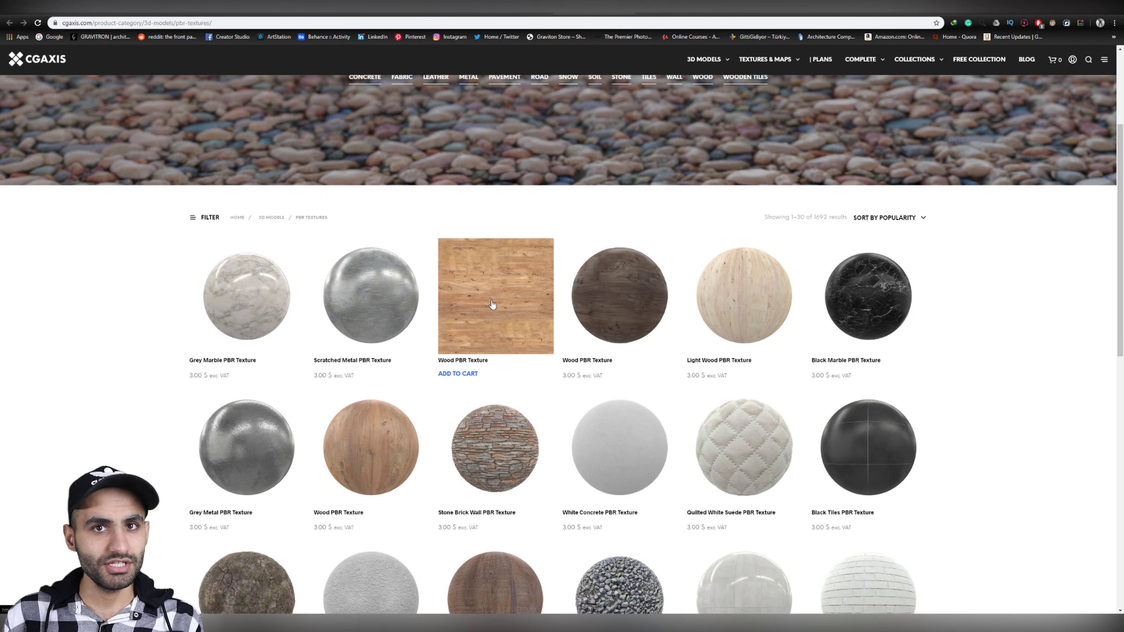
pyautogui.scroll(-3, 977, 240)
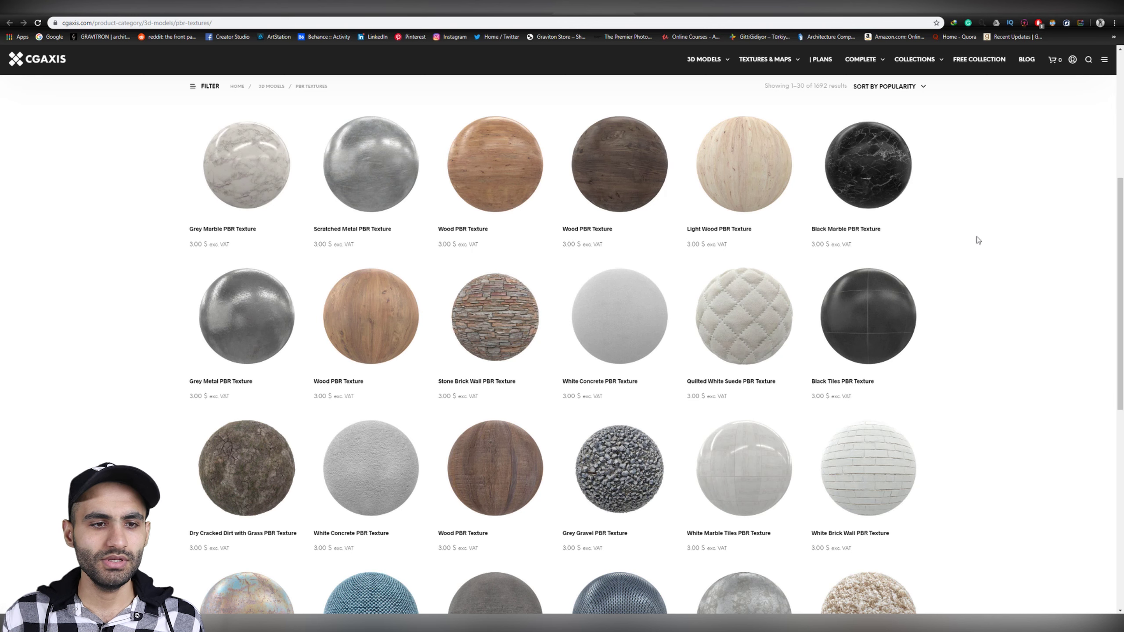
pyautogui.moveTo(274, 160)
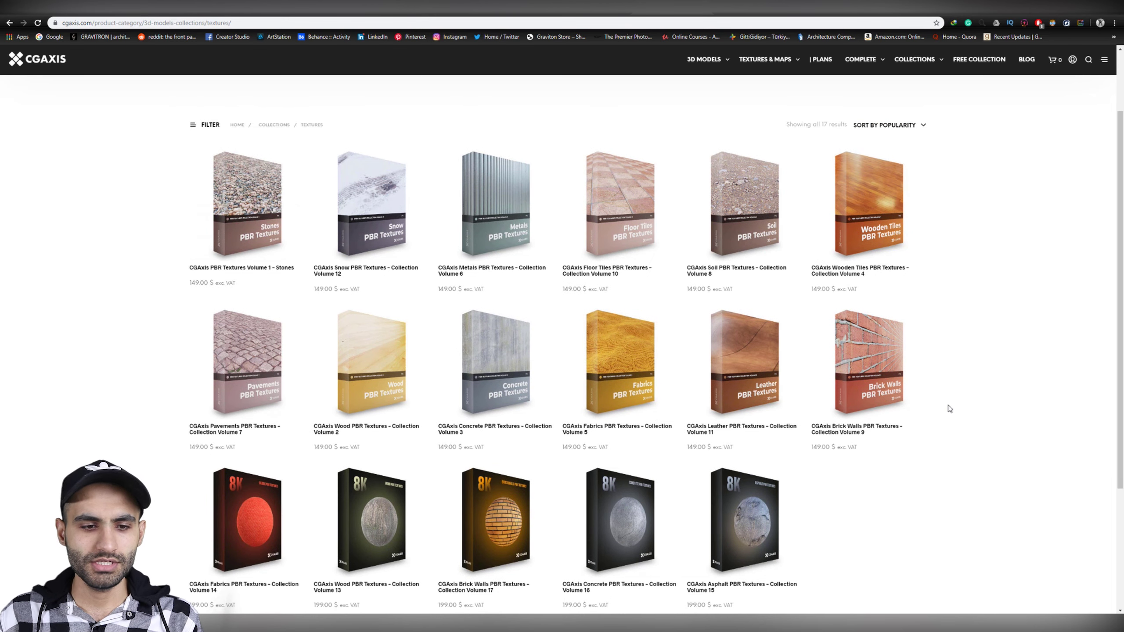
pyautogui.scroll(2, 968, 359)
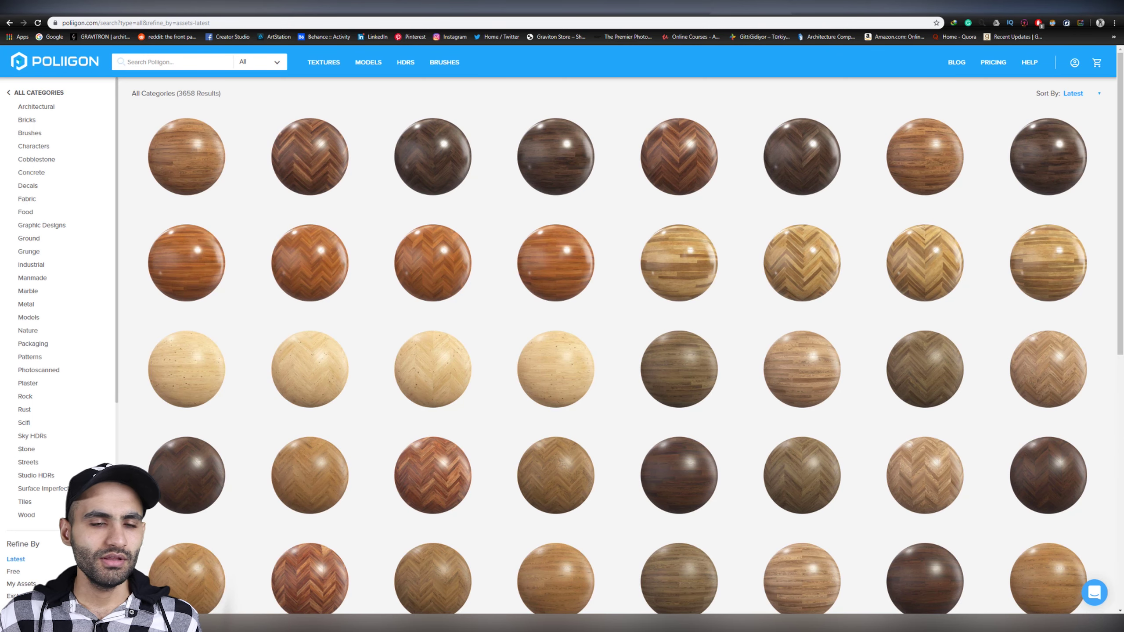
# Step: Open the Wood Flooring Walnut Chevron Natural 001 texture on Poliigon and look through its available resolutions
pyautogui.moveTo(463, 151)
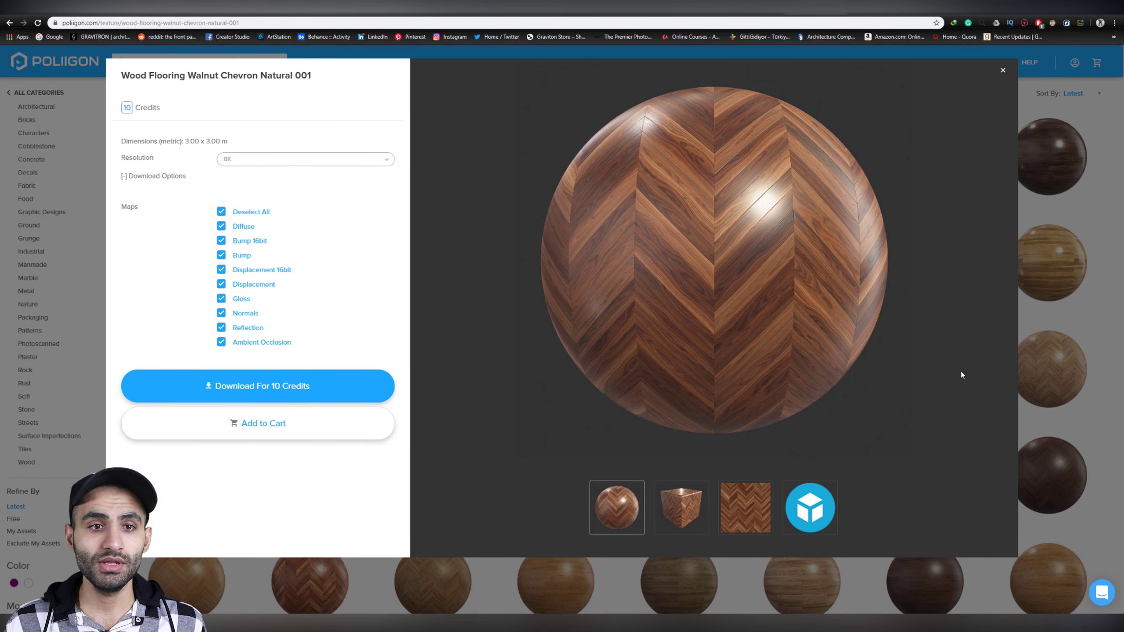
pyautogui.click(262, 159)
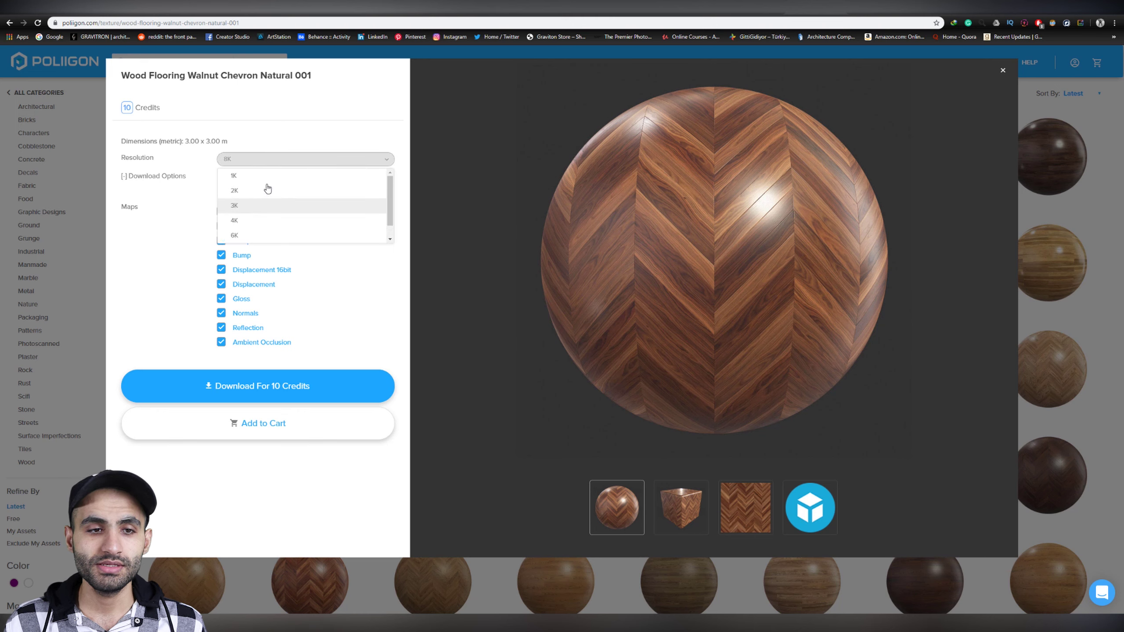
pyautogui.scroll(-1, 265, 204)
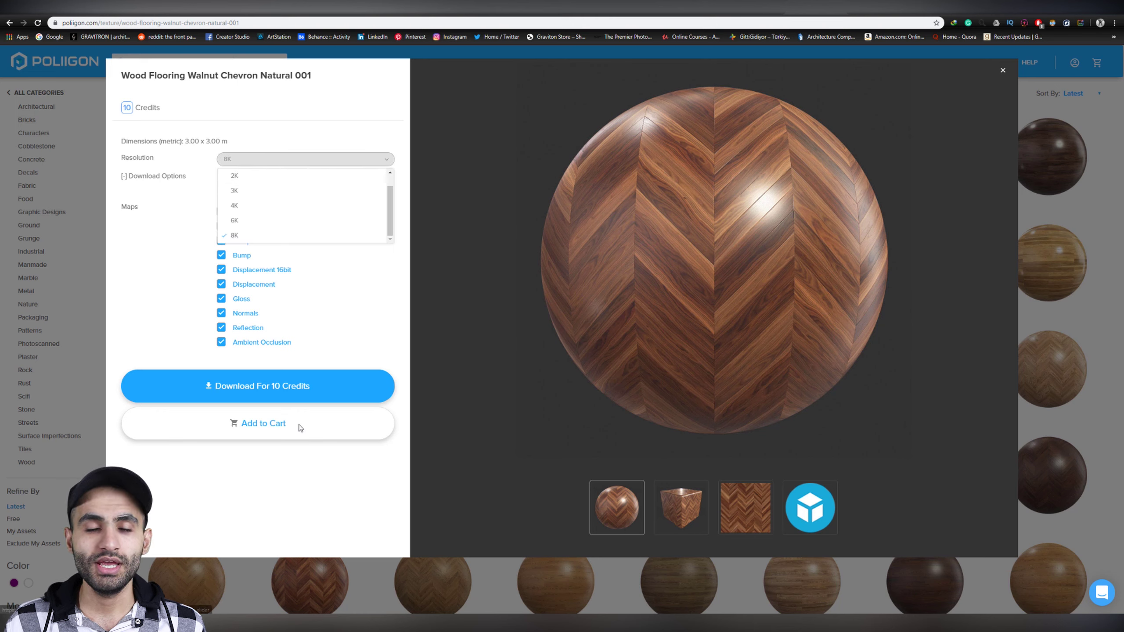
pyautogui.click(299, 510)
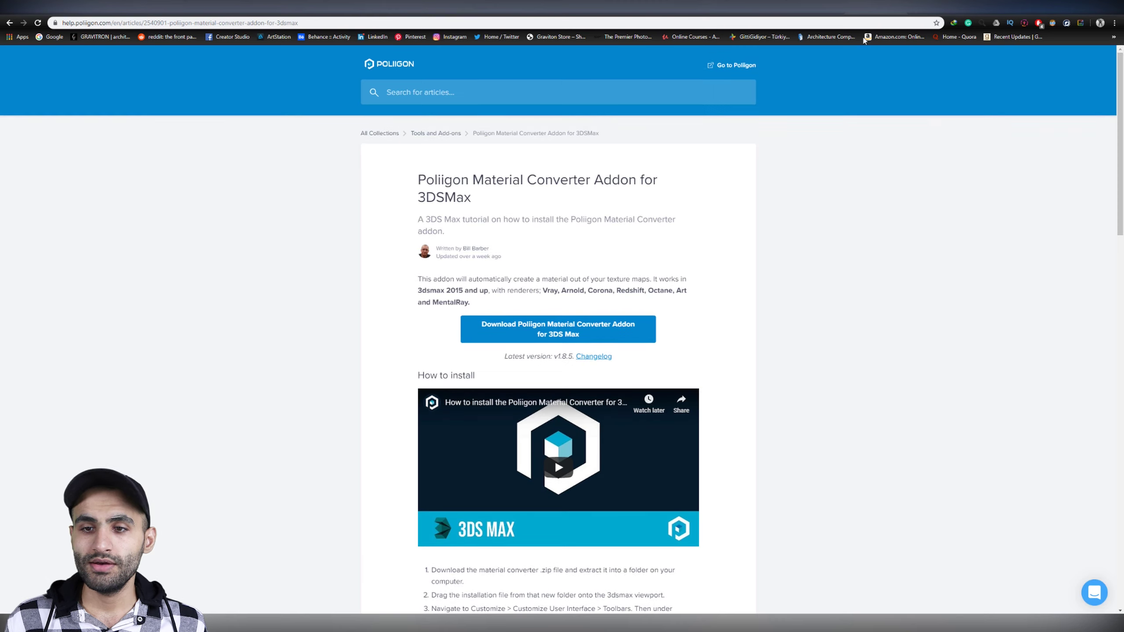
# Step: Look over the Poliigon Material Converter Addon for 3DSMax article and the Poliigon subscription plans
pyautogui.scroll(-1, 790, 281)
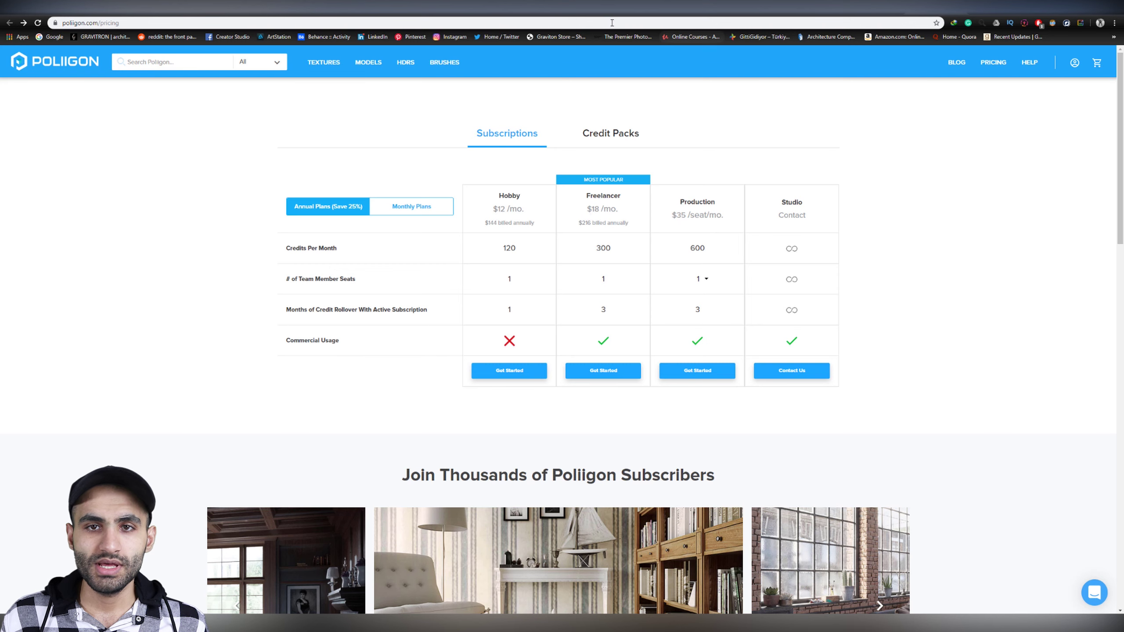
pyautogui.click(454, 8)
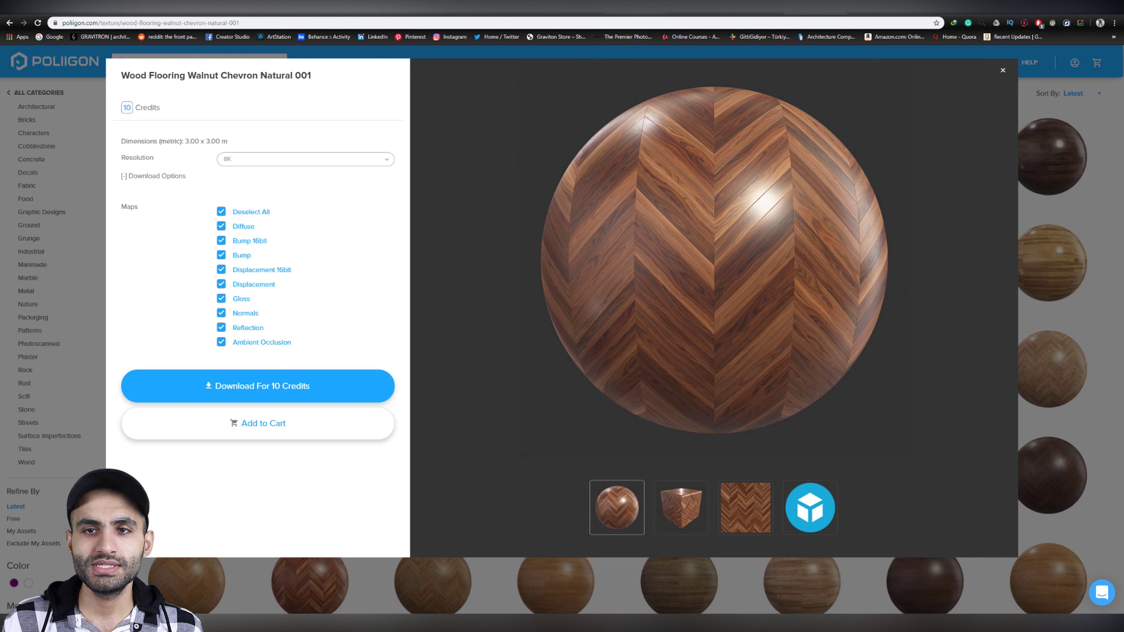
pyautogui.click(571, 8)
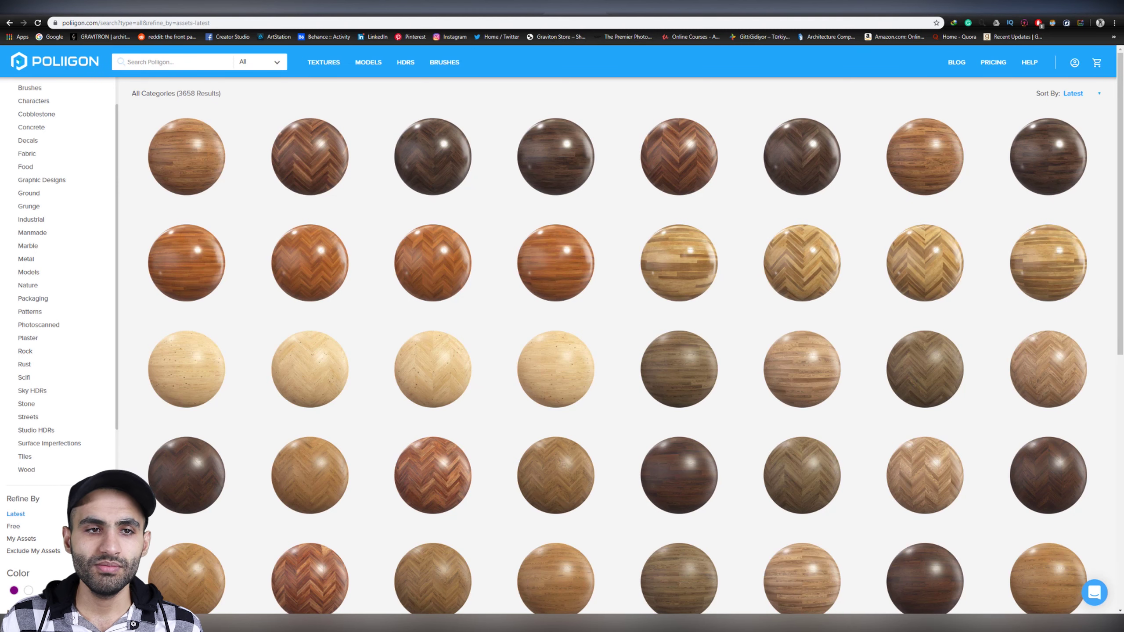
# Step: Limit the Poliigon library to textures and refine the listing to free ones
pyautogui.moveTo(424, 287)
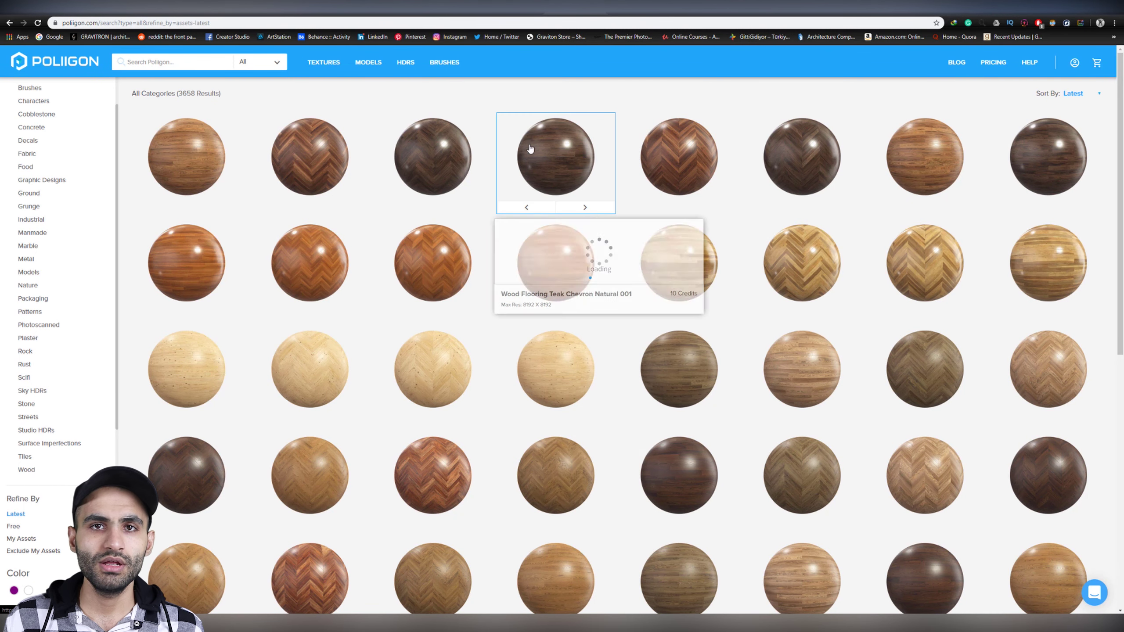
pyautogui.moveTo(536, 134)
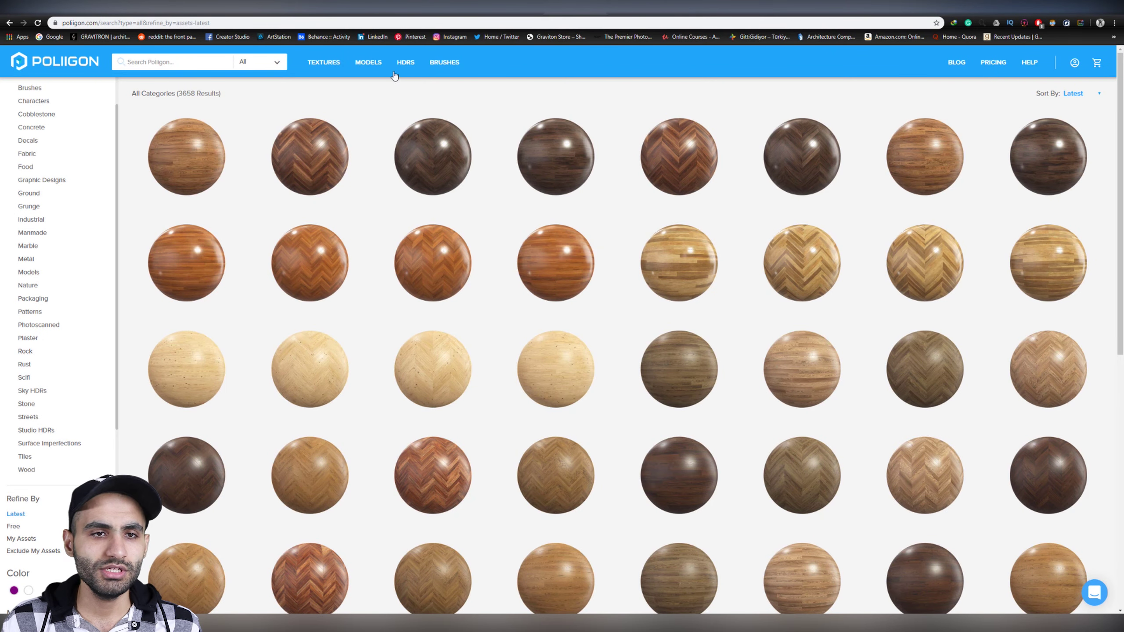
pyautogui.click(324, 62)
pyautogui.scroll(-4, 57, 443)
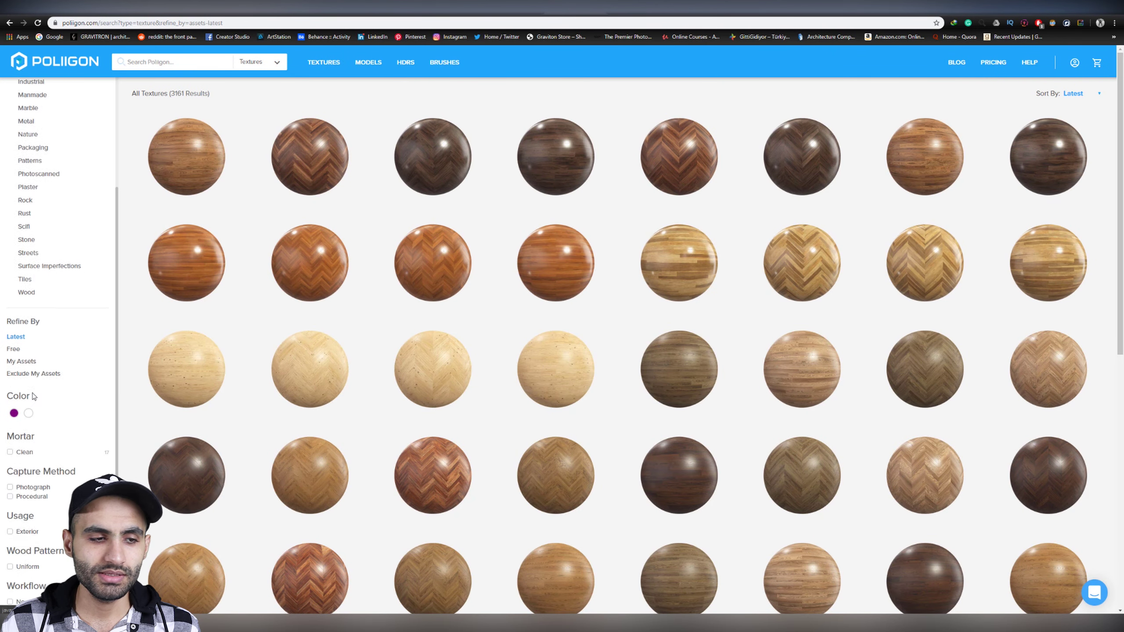
pyautogui.click(13, 349)
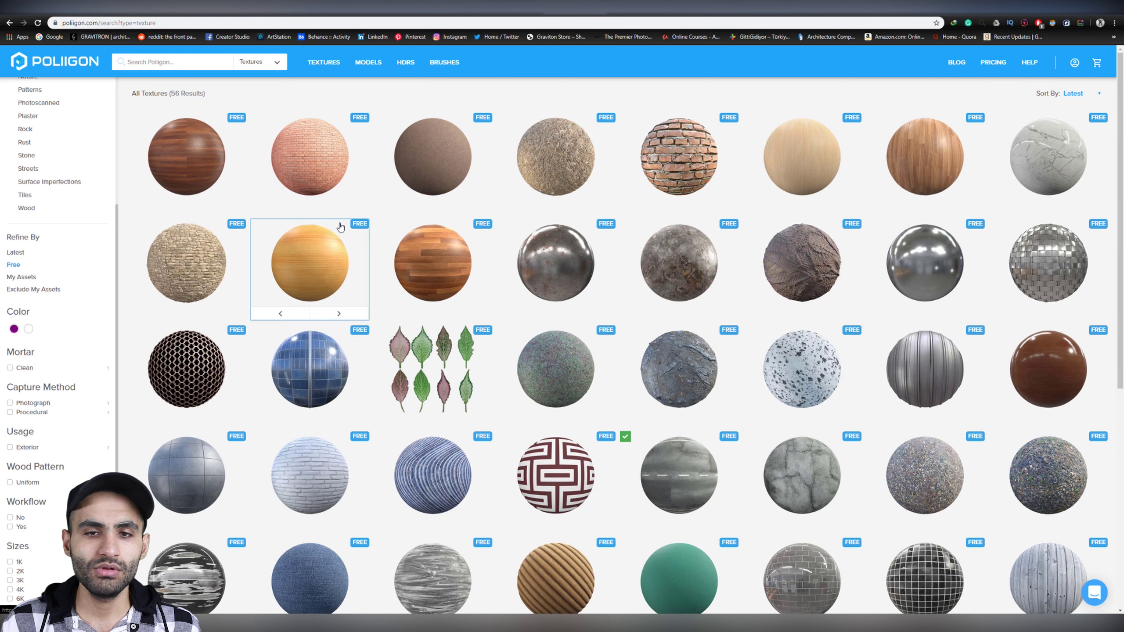
# Step: Browse the free textures and show the page of the City Street Road Asphalt Two Lane Worn 001 texture
pyautogui.moveTo(627, 171)
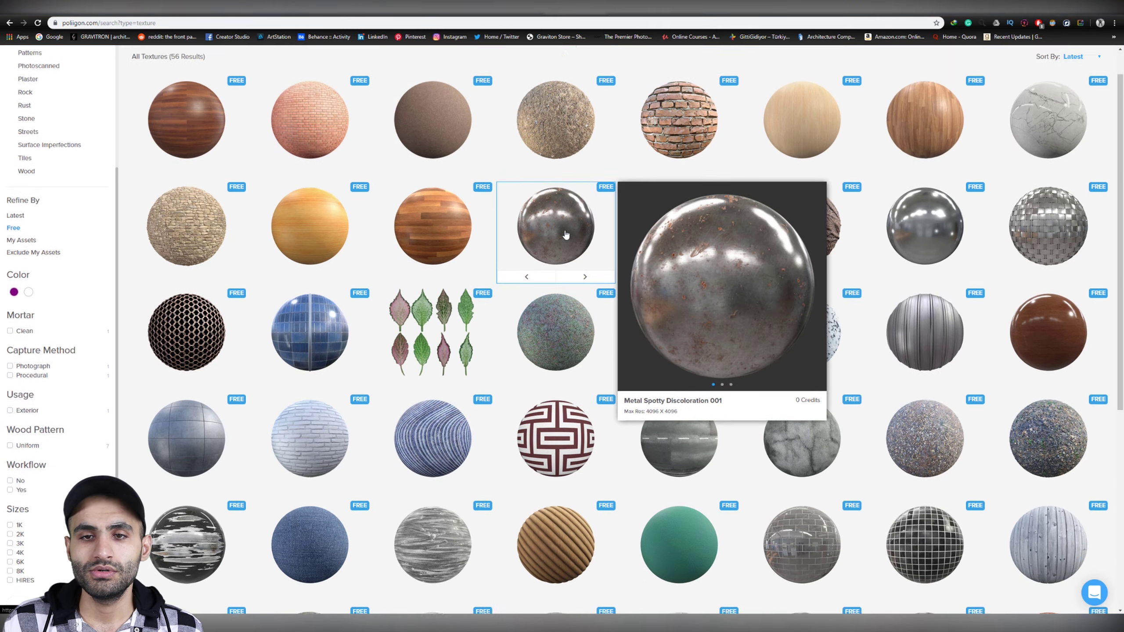
pyautogui.scroll(-3, 556, 261)
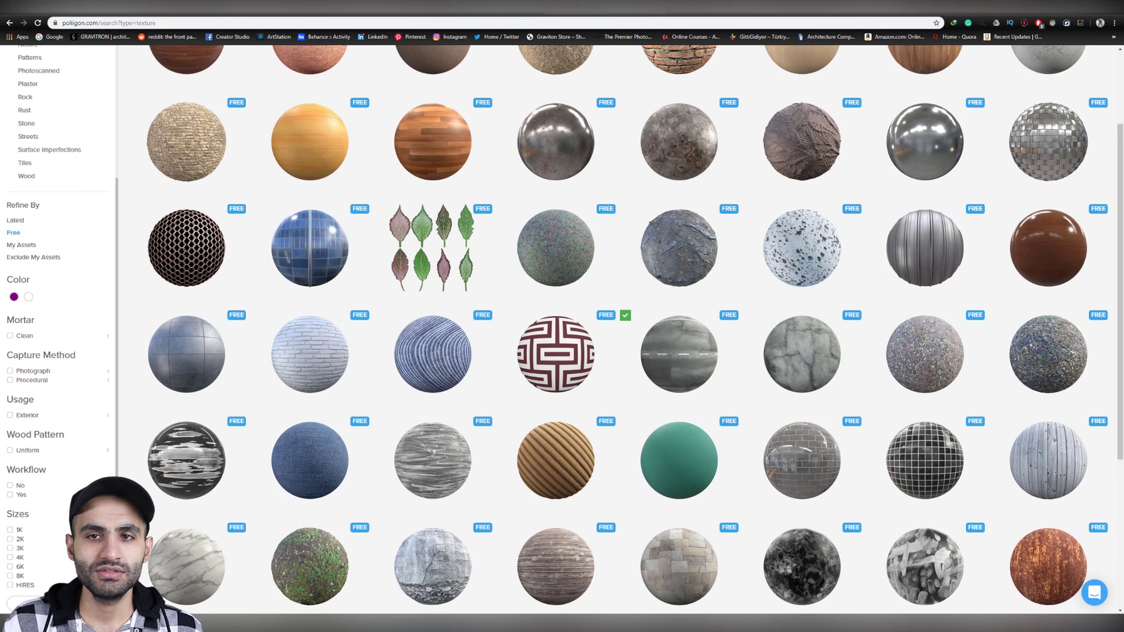
pyautogui.click(637, 12)
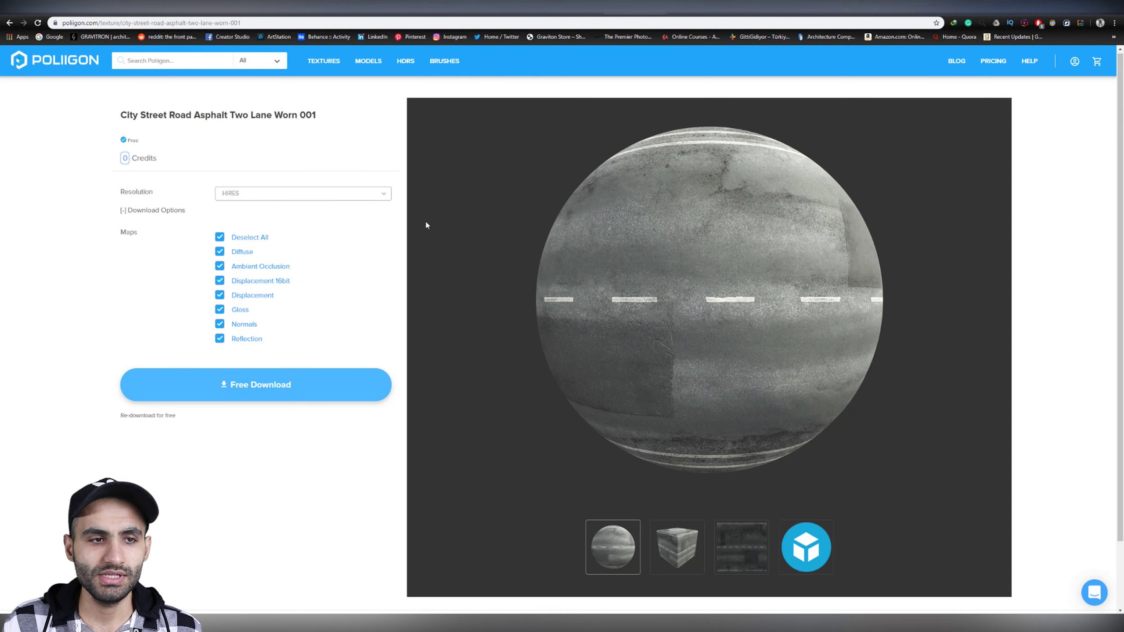
pyautogui.click(703, 12)
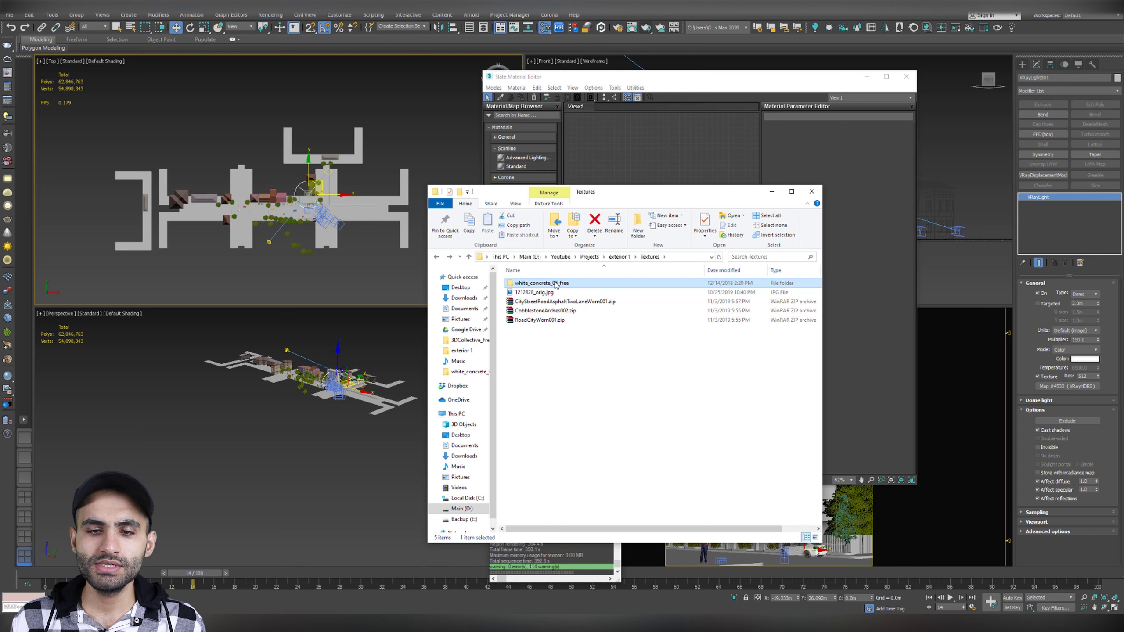
# Step: Open the white_concrete_06_free folder and view the white_concrete_06_render image and its neighbouring maps
pyautogui.doubleClick(557, 285)
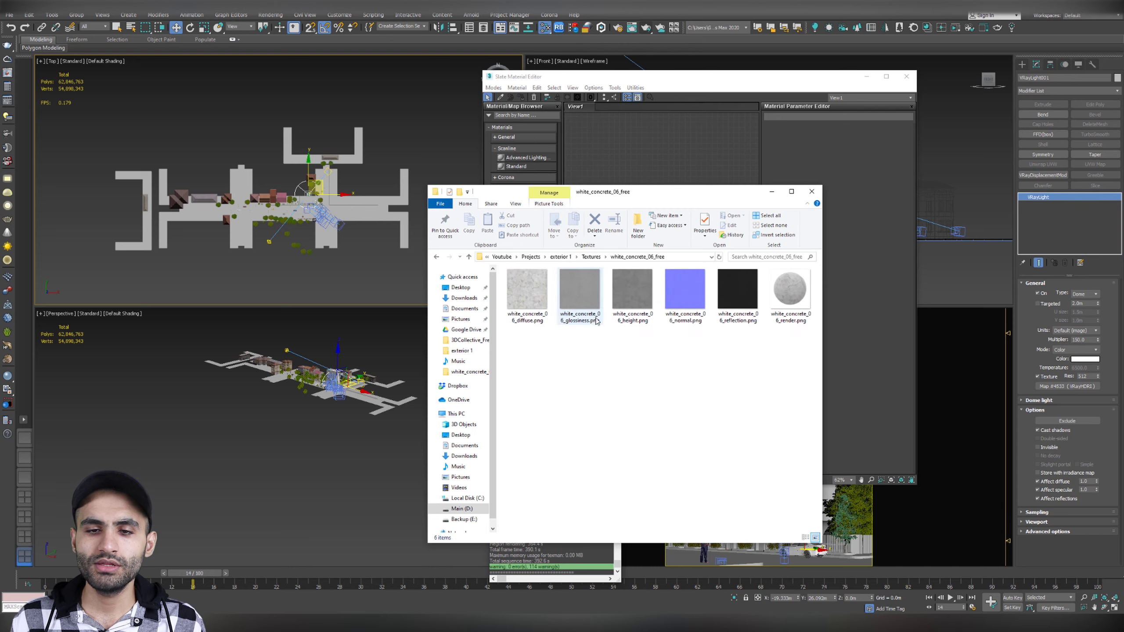
pyautogui.doubleClick(790, 293)
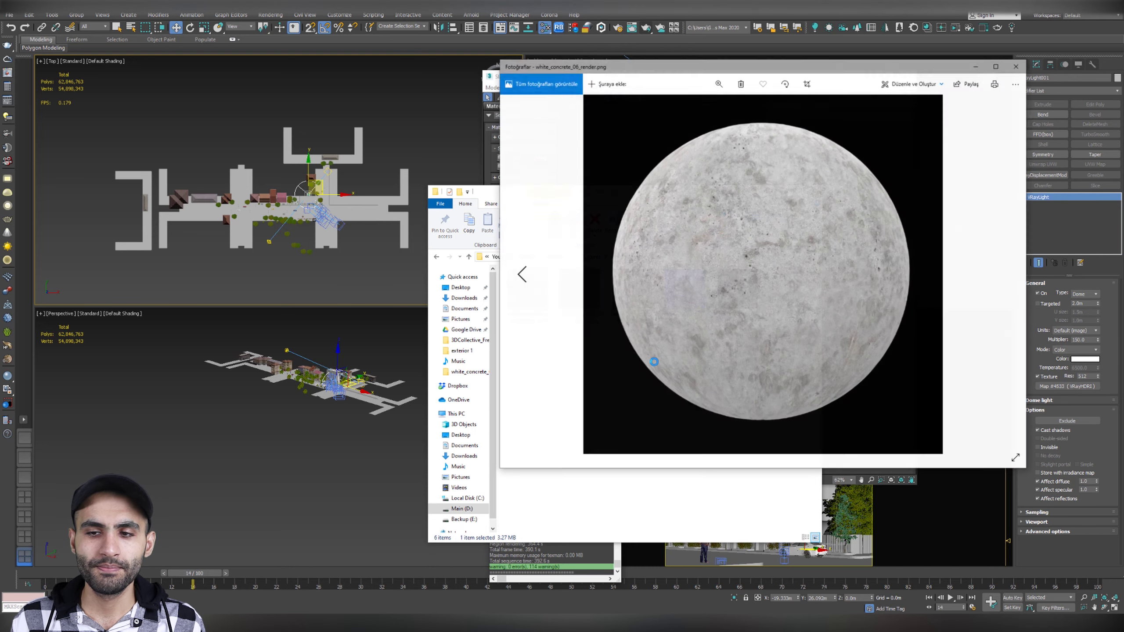
pyautogui.press('Left')
pyautogui.press('Left')
pyautogui.press('Right')
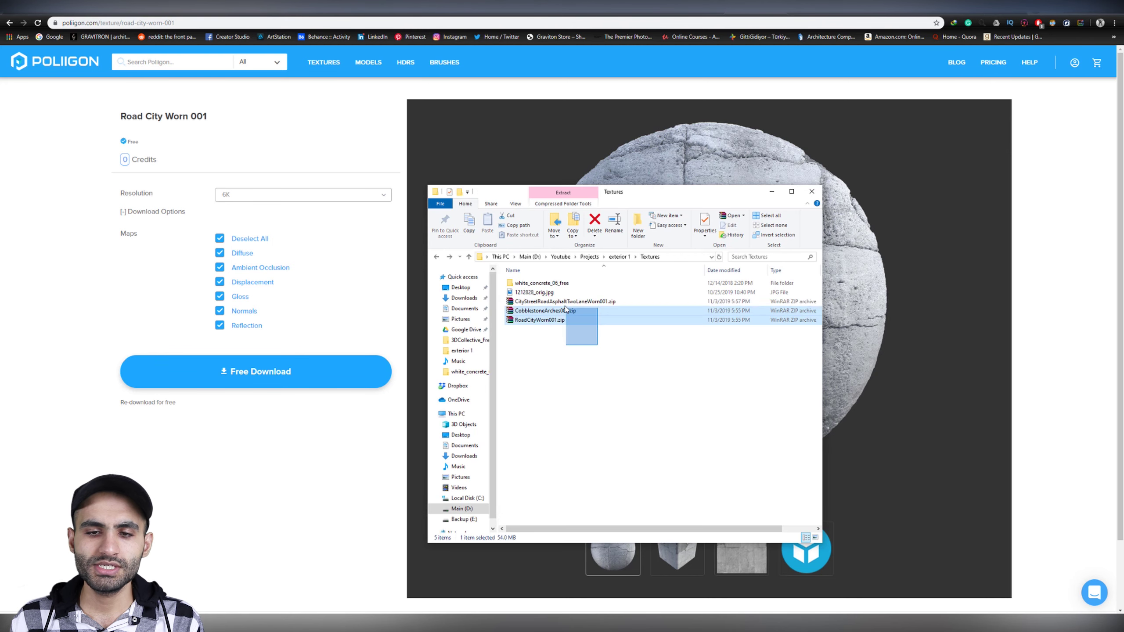
# Step: Extract the CityStreetRoadAsphaltTwoLaneWorn001, CobblestoneArches002 and RoadCityWorn001 archives into separate folders inside the Textures folder
pyautogui.keyDown('shift'); pyautogui.click(553, 301); pyautogui.keyUp('shift')
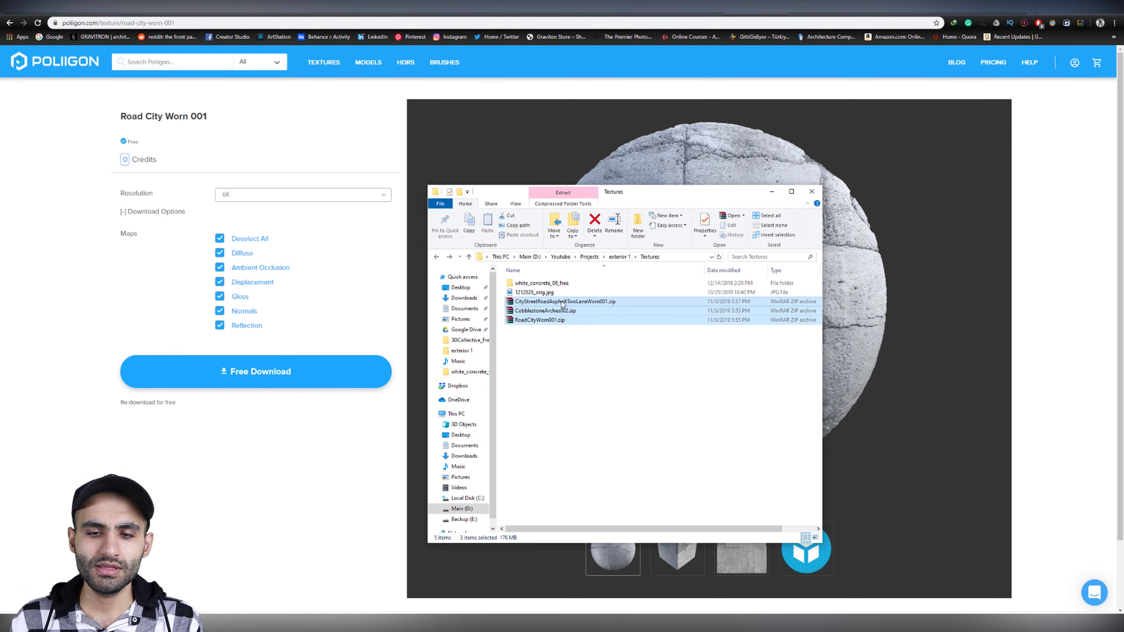
pyautogui.rightClick(561, 304)
pyautogui.click(469, 369)
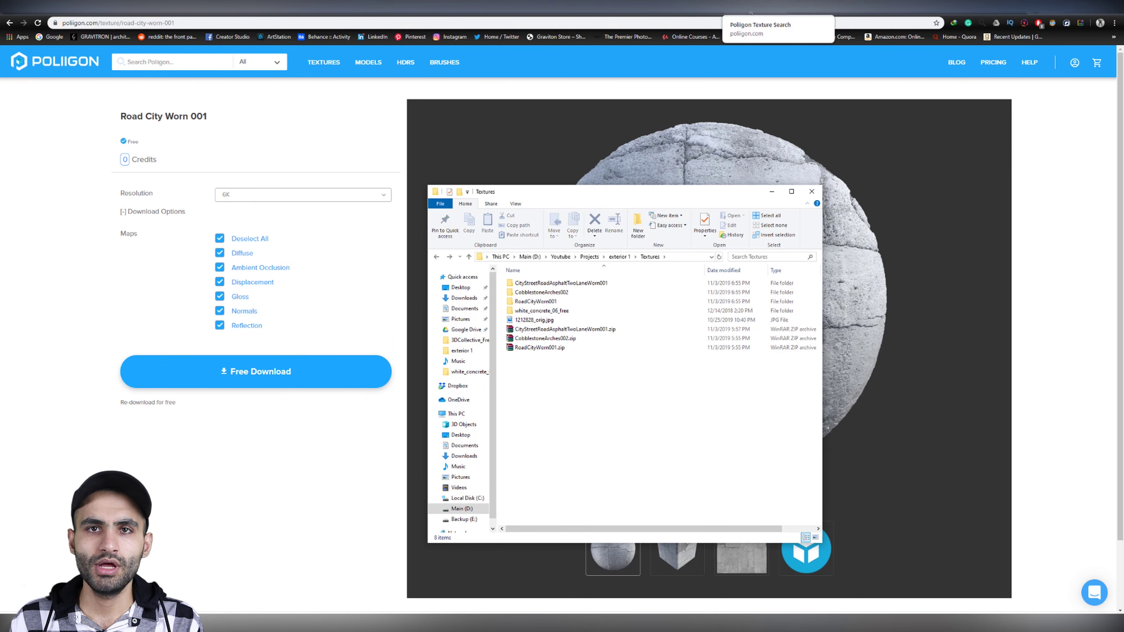
# Step: Open the Poliigon Material Converter Addon for 3DSMax article from the Tools and Add-ons collection of Poliigon's help site
pyautogui.click(801, 8)
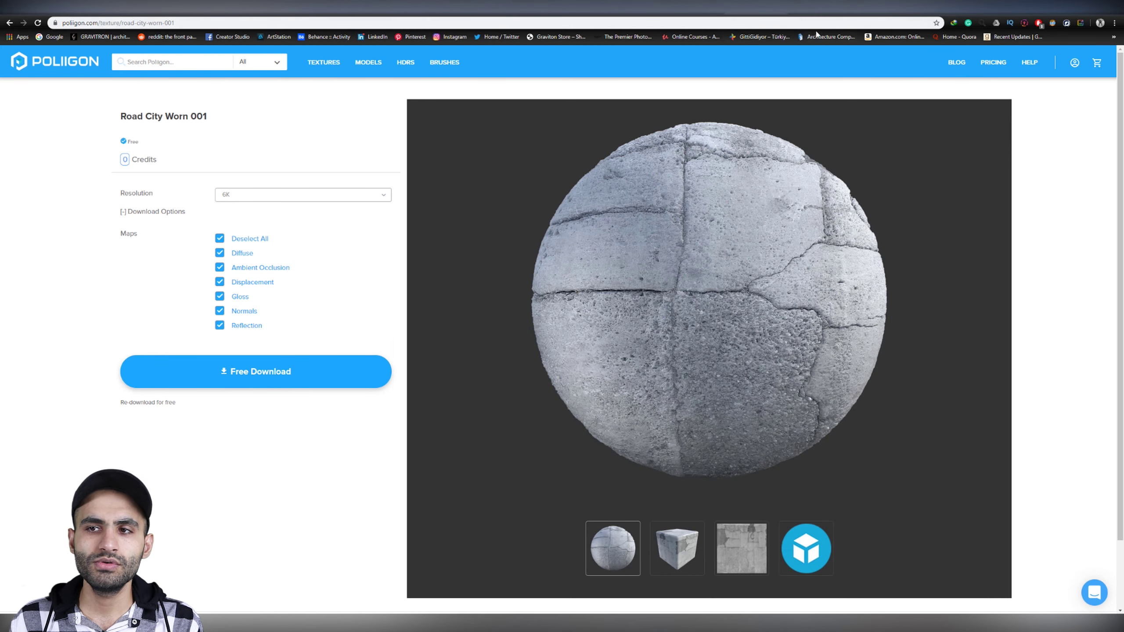
pyautogui.click(874, 8)
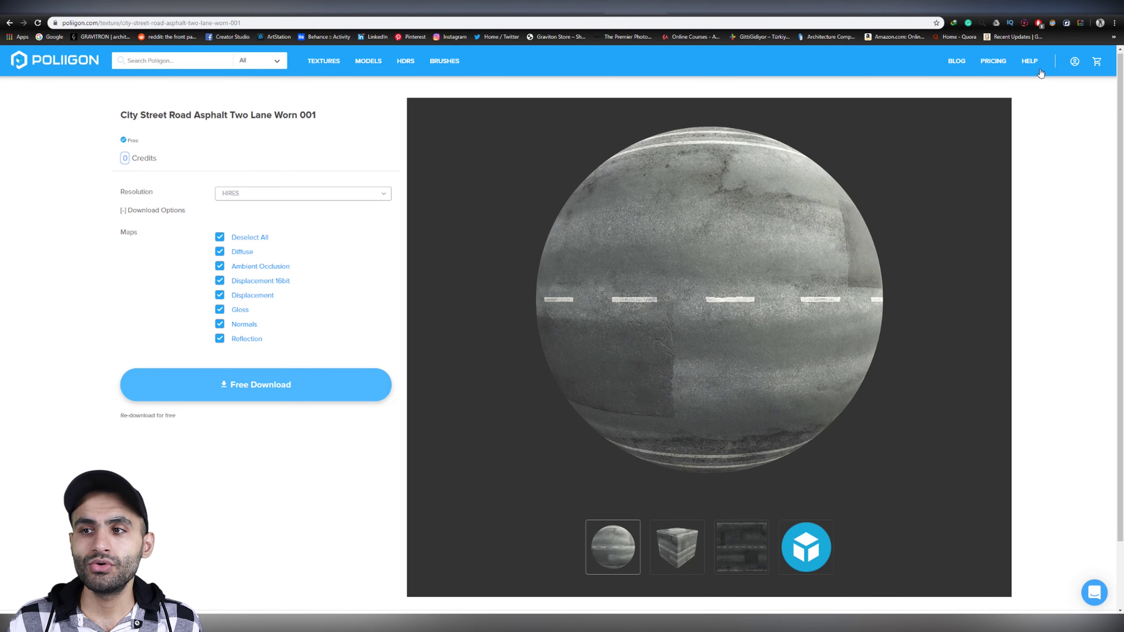
pyautogui.click(1037, 62)
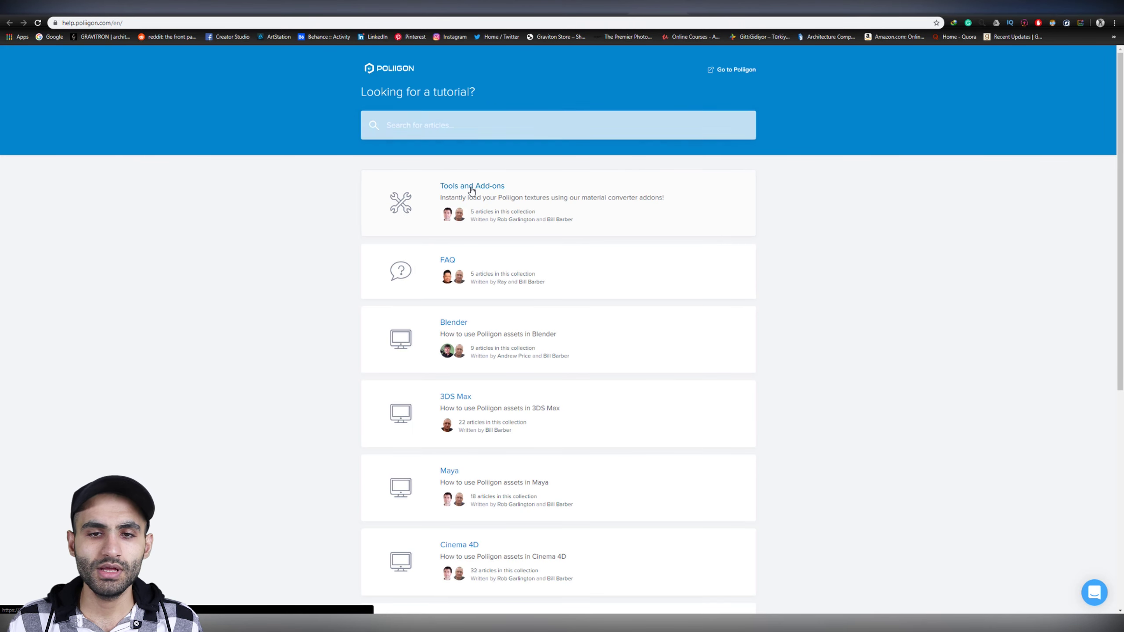
pyautogui.click(471, 187)
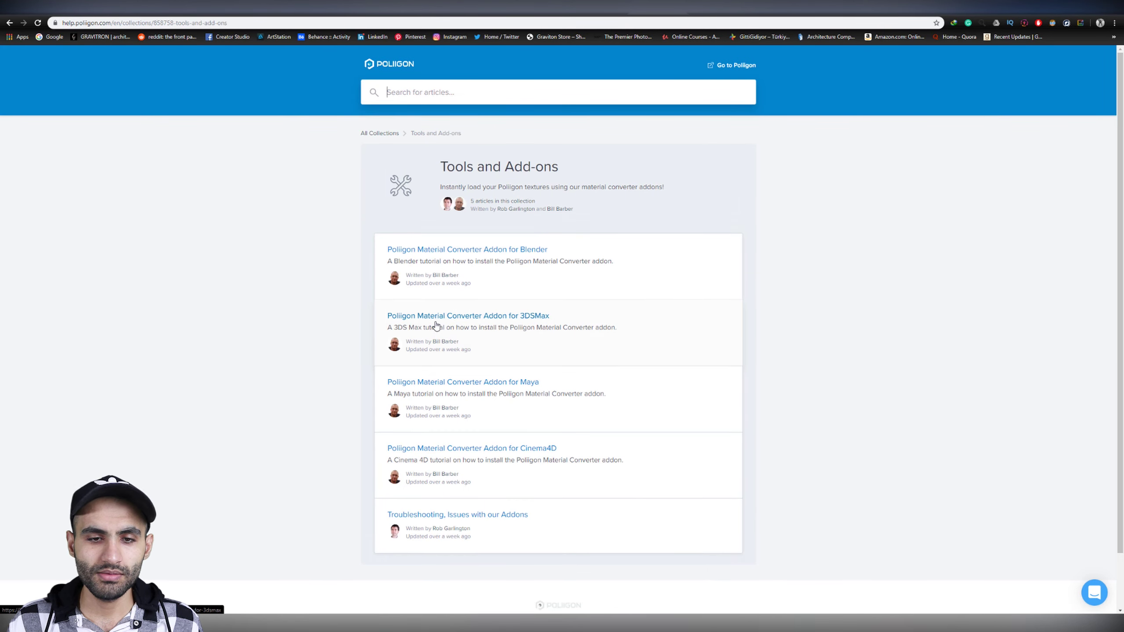
pyautogui.click(435, 323)
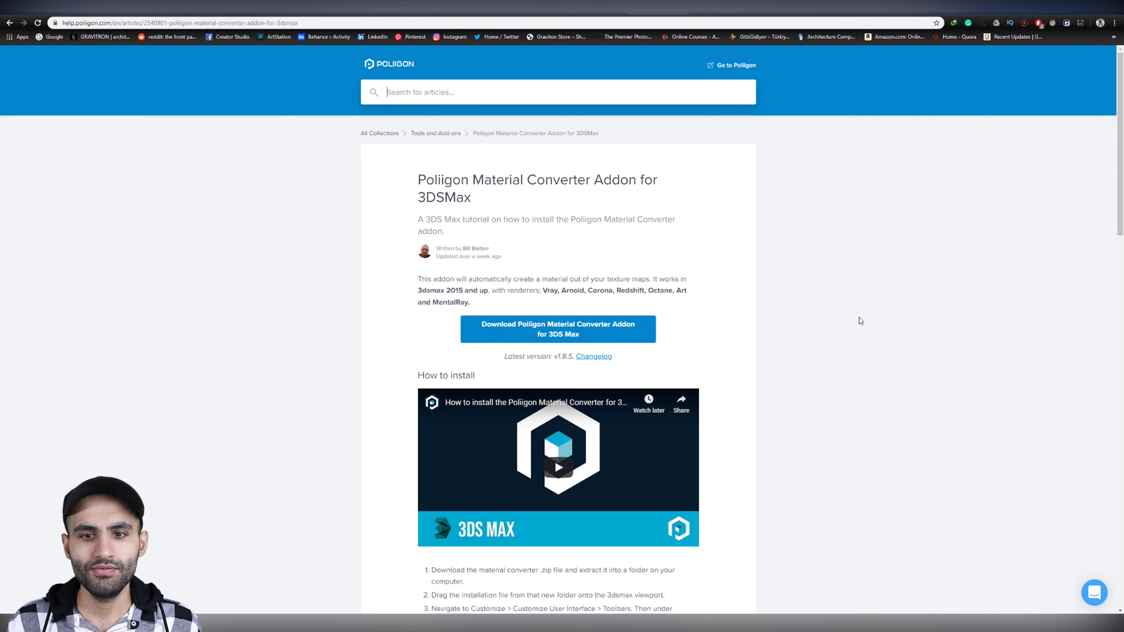
pyautogui.click(824, 303)
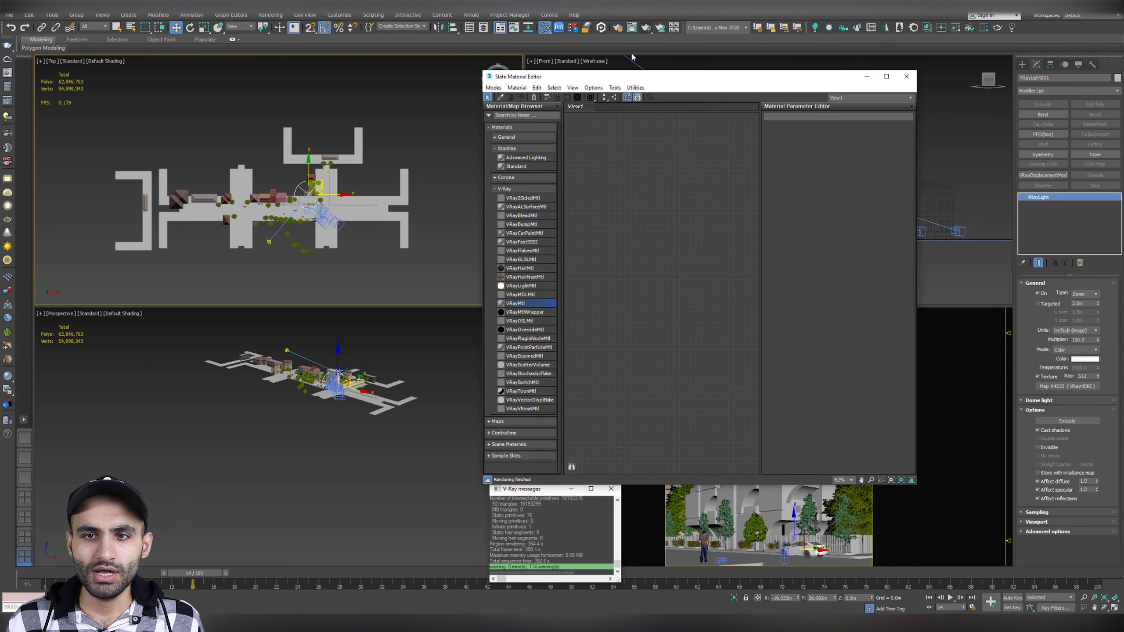
# Step: Reposition the Slate Material Editor in 3ds Max, show the last render in the V-Ray frame buffer and examine it up close
pyautogui.moveTo(630, 73); pyautogui.dragTo(401, 90)
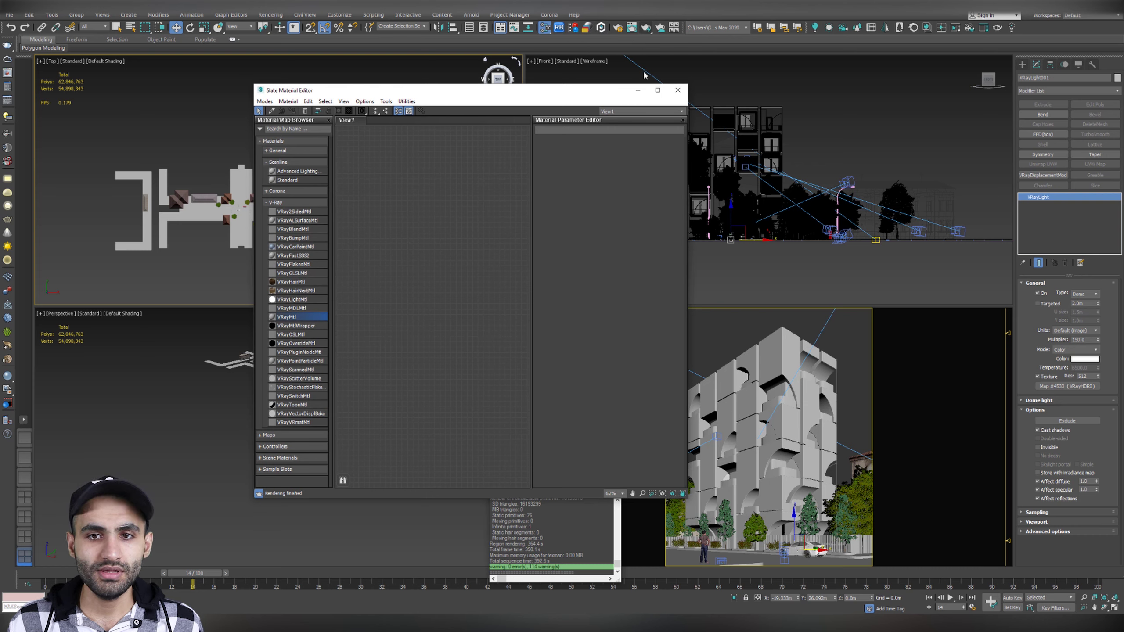
pyautogui.moveTo(567, 93); pyautogui.dragTo(805, 141)
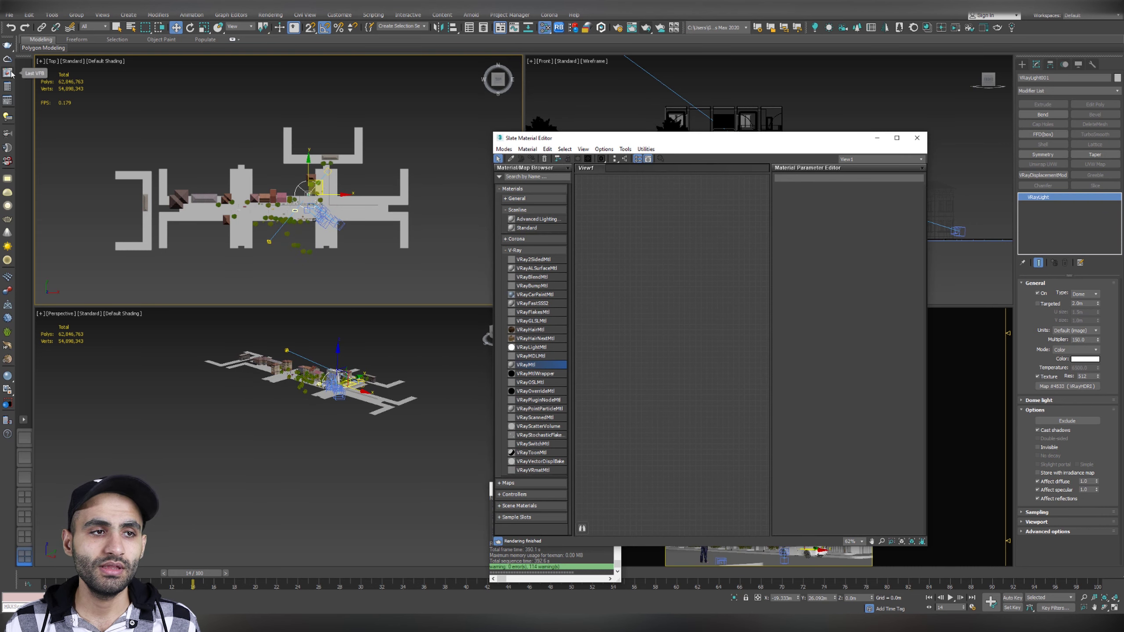
pyautogui.click(8, 73)
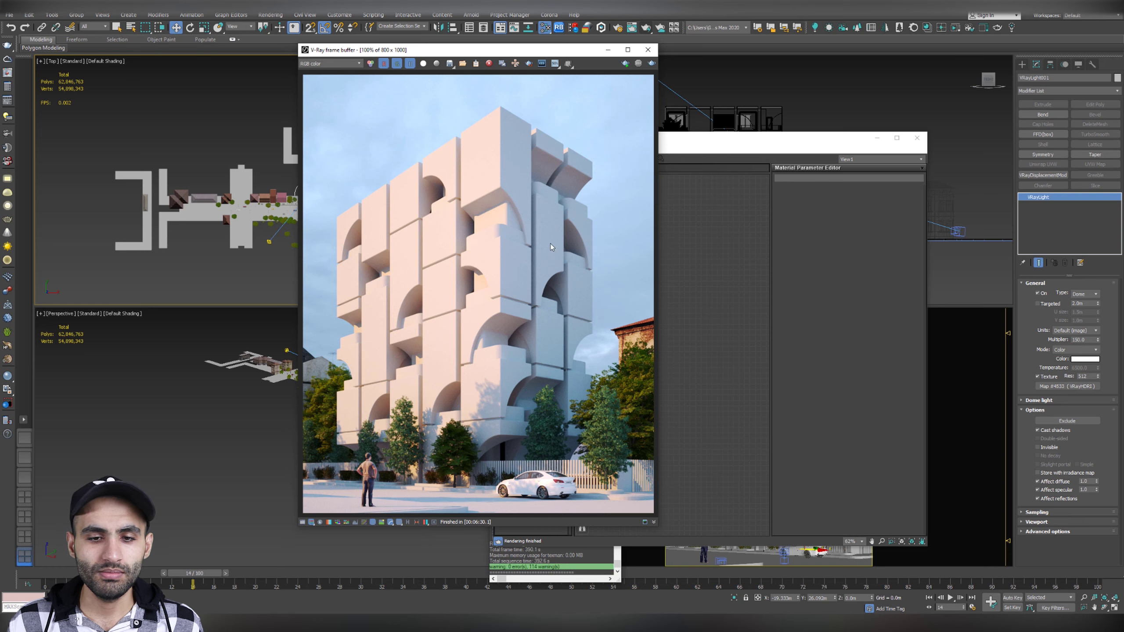
pyautogui.scroll(2, 381, 502)
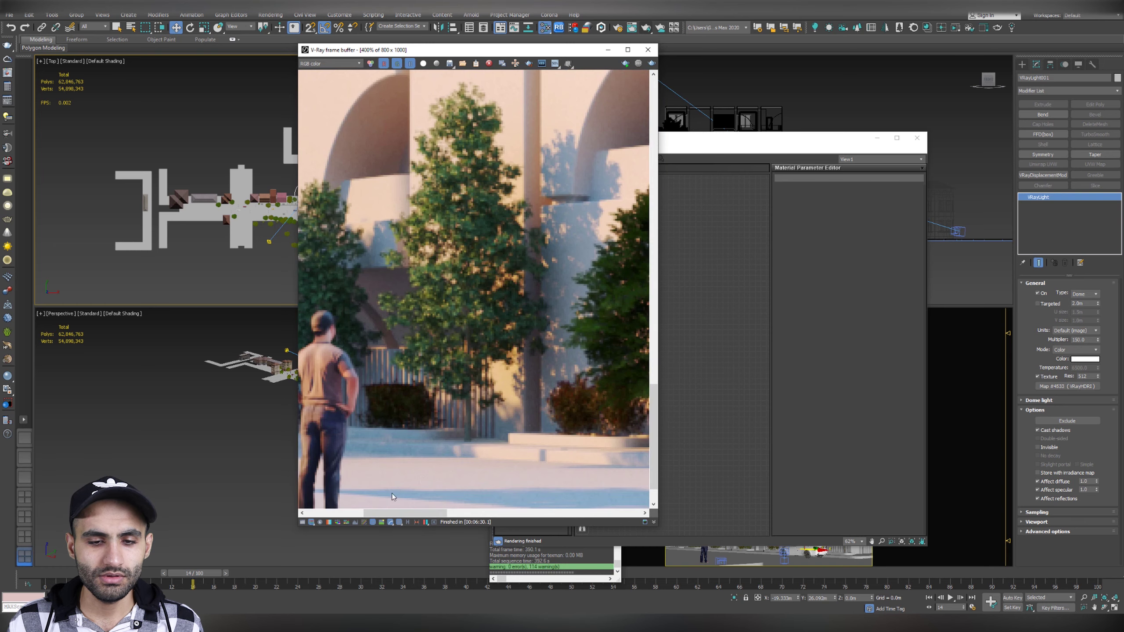
# Step: Open the Poliigon Material Converter script and set its renderer to VRay
pyautogui.scroll(-2, 550, 394)
pyautogui.scroll(1, 560, 408)
pyautogui.moveTo(597, 433); pyautogui.dragTo(452, 323, button='middle')
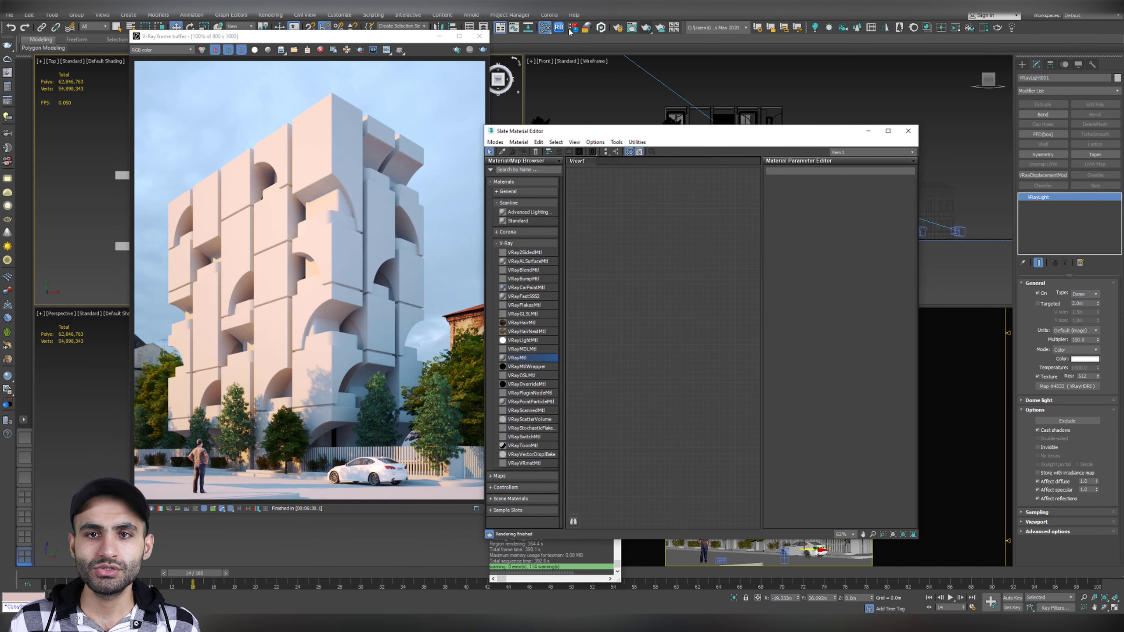
pyautogui.click(606, 29)
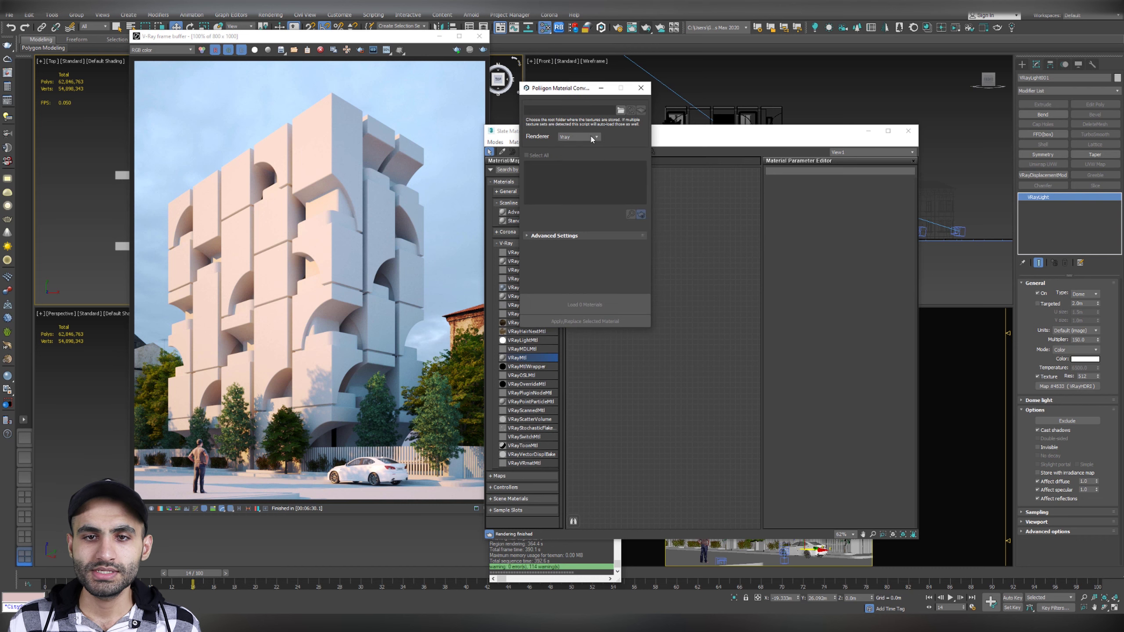
pyautogui.click(575, 137)
pyautogui.click(572, 180)
# Step: Convert the HIRES folder of CityStreetRoadAsphaltTwoLaneWorn001 into a material and place it in the Slate node view
pyautogui.click(621, 109)
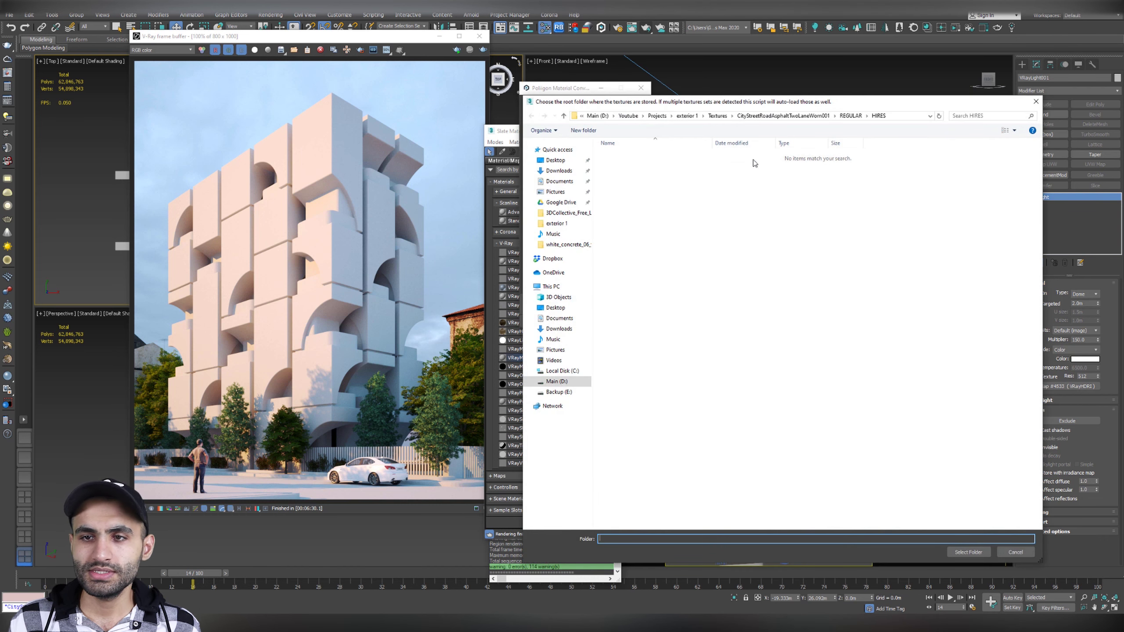
pyautogui.click(781, 116)
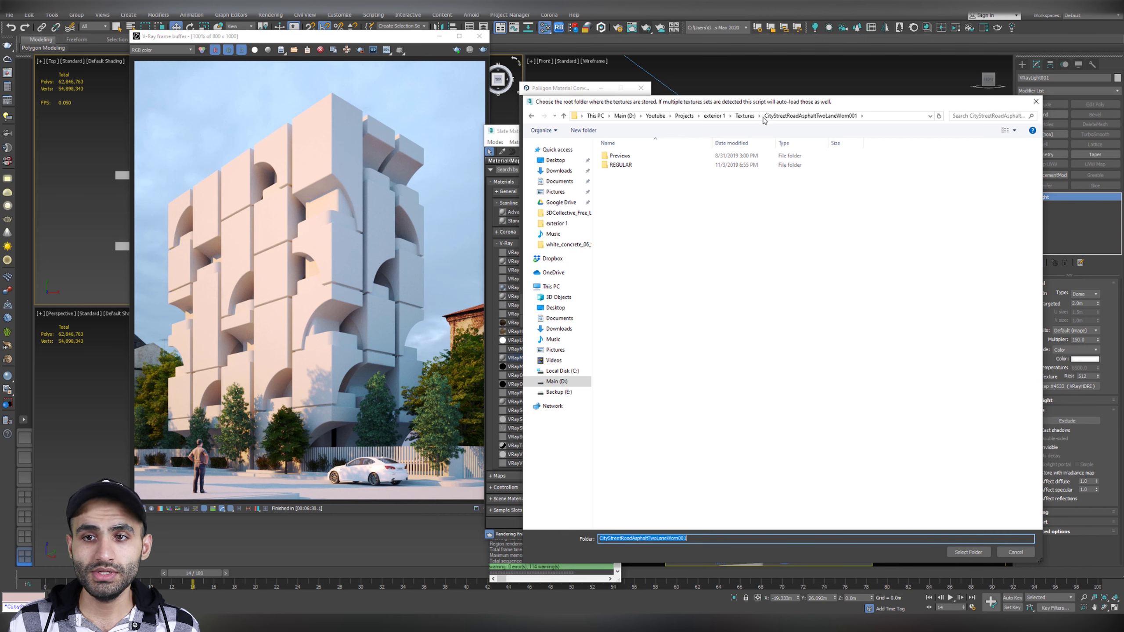
pyautogui.click(745, 115)
pyautogui.doubleClick(648, 157)
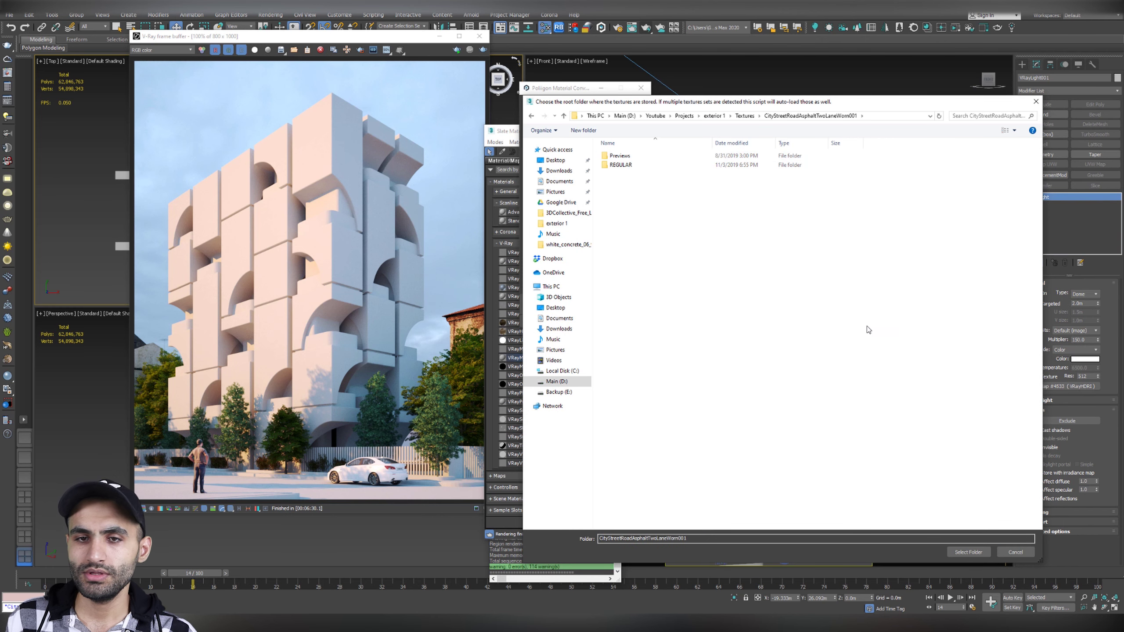
pyautogui.click(637, 167)
pyautogui.doubleClick(638, 167)
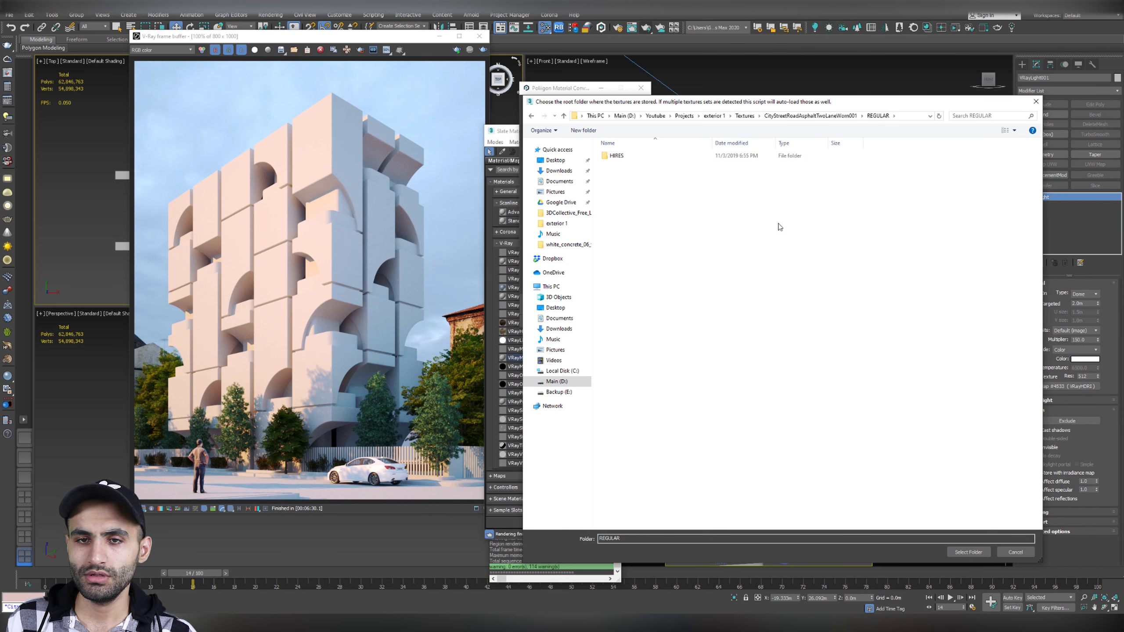
pyautogui.doubleClick(631, 156)
pyautogui.click(961, 551)
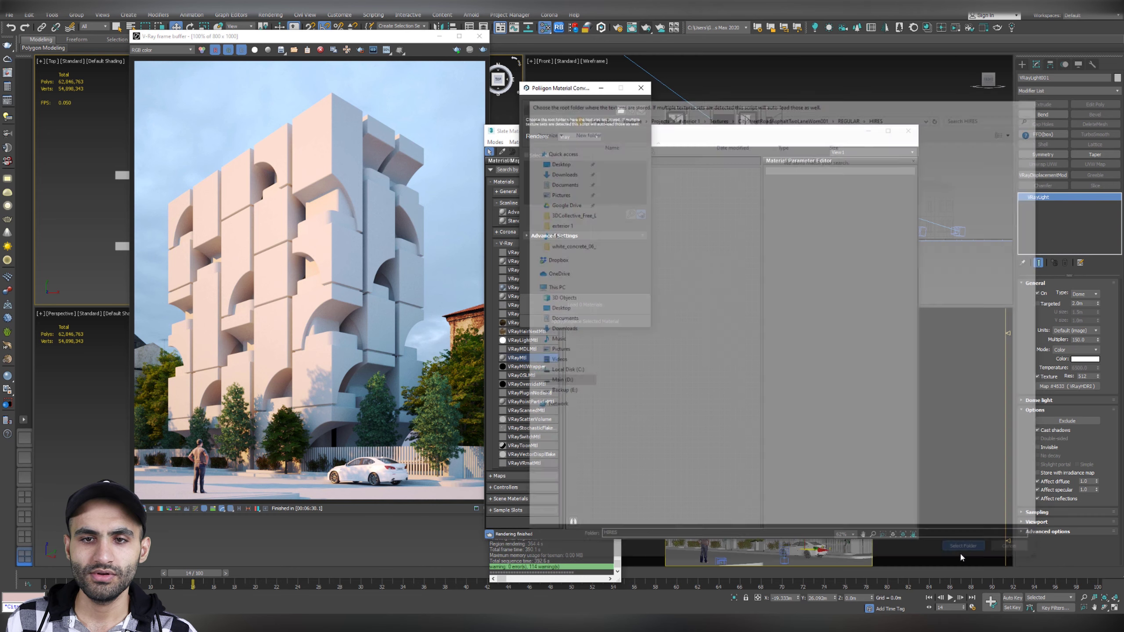
pyautogui.click(586, 304)
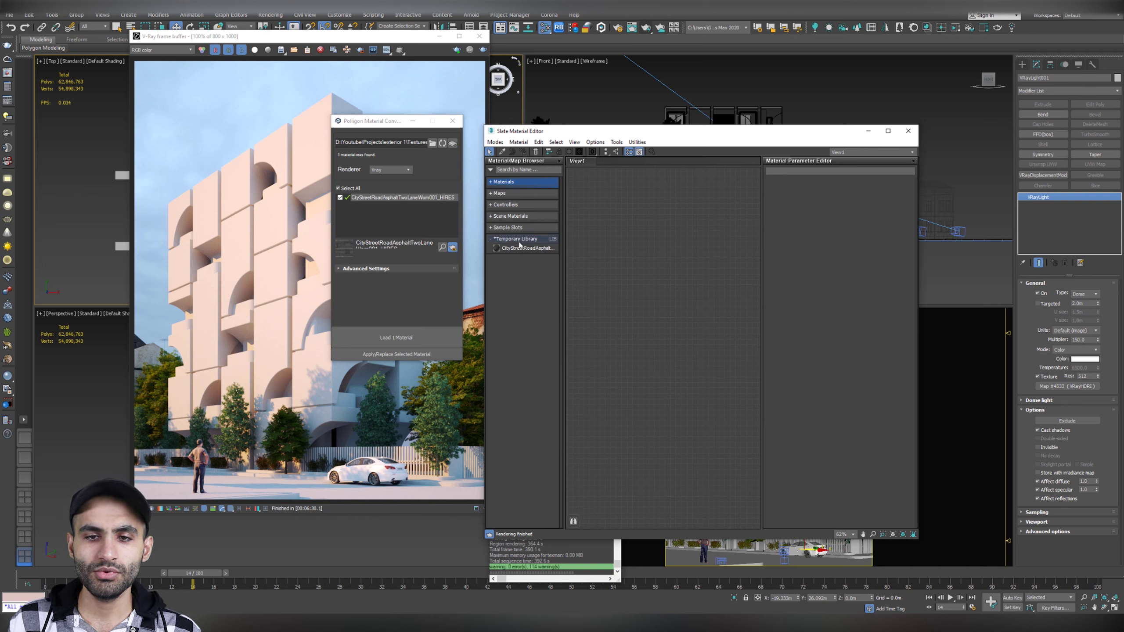
pyautogui.moveTo(518, 249); pyautogui.dragTo(657, 231)
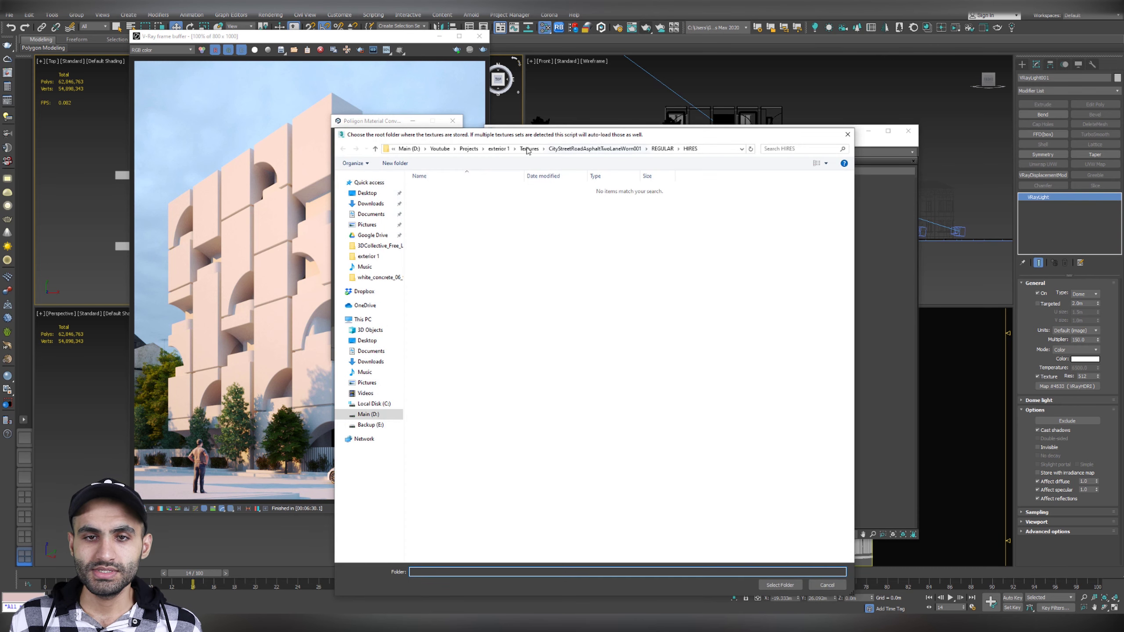
# Step: Convert the 6K folder of CobblestoneArches002 into a material and place it below the asphalt material in the node view
pyautogui.click(556, 148)
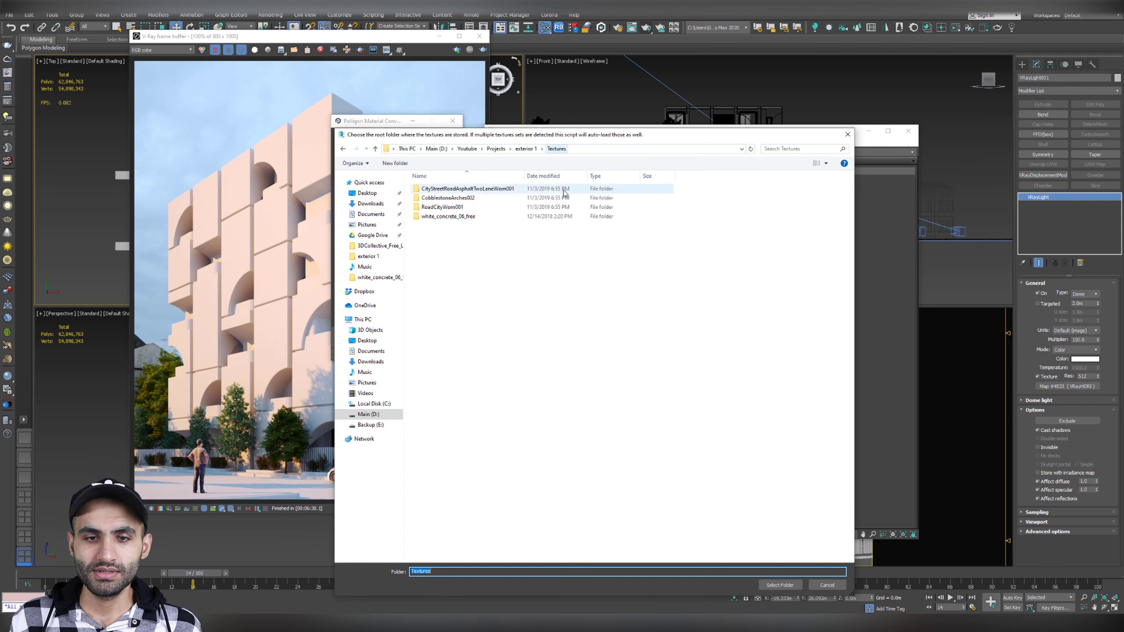
pyautogui.doubleClick(441, 199)
pyautogui.doubleClick(431, 198)
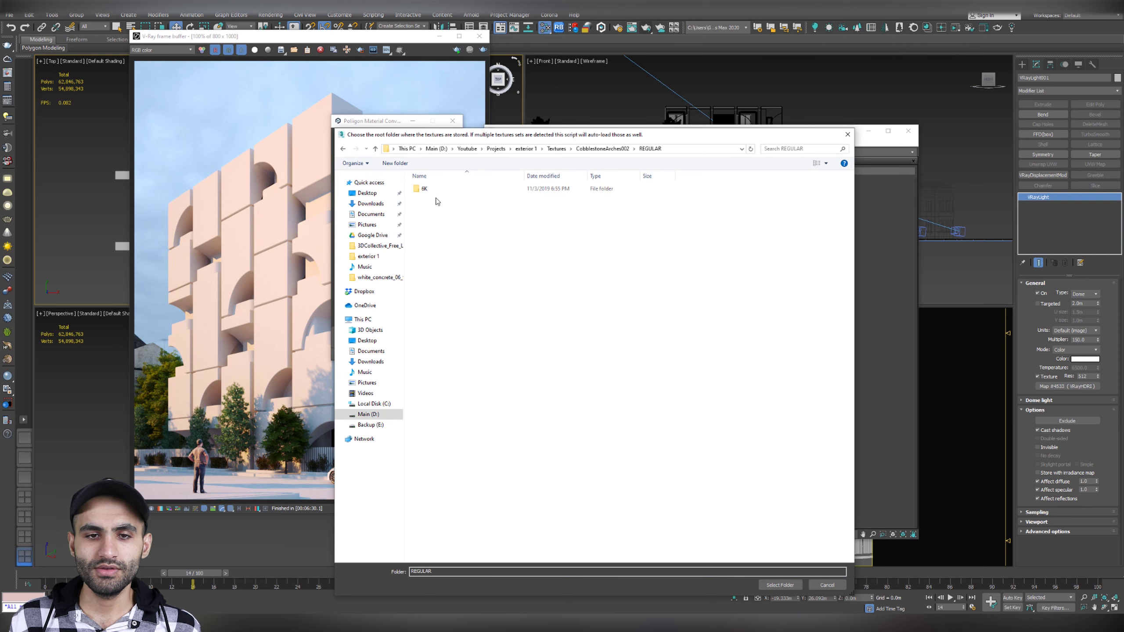
pyautogui.doubleClick(431, 190)
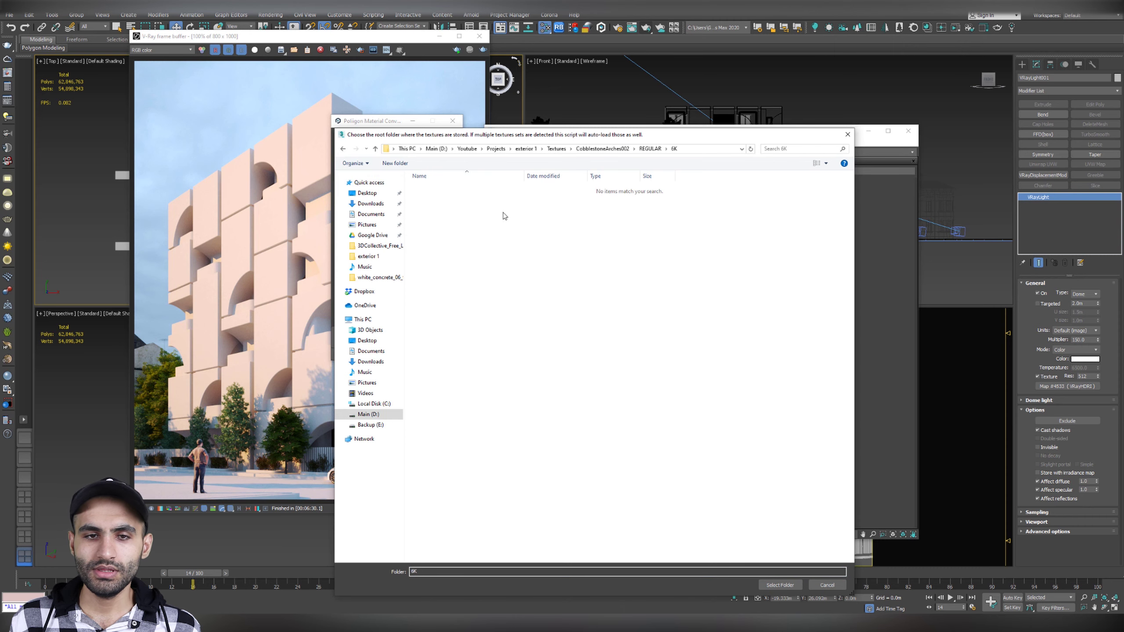
pyautogui.click(791, 588)
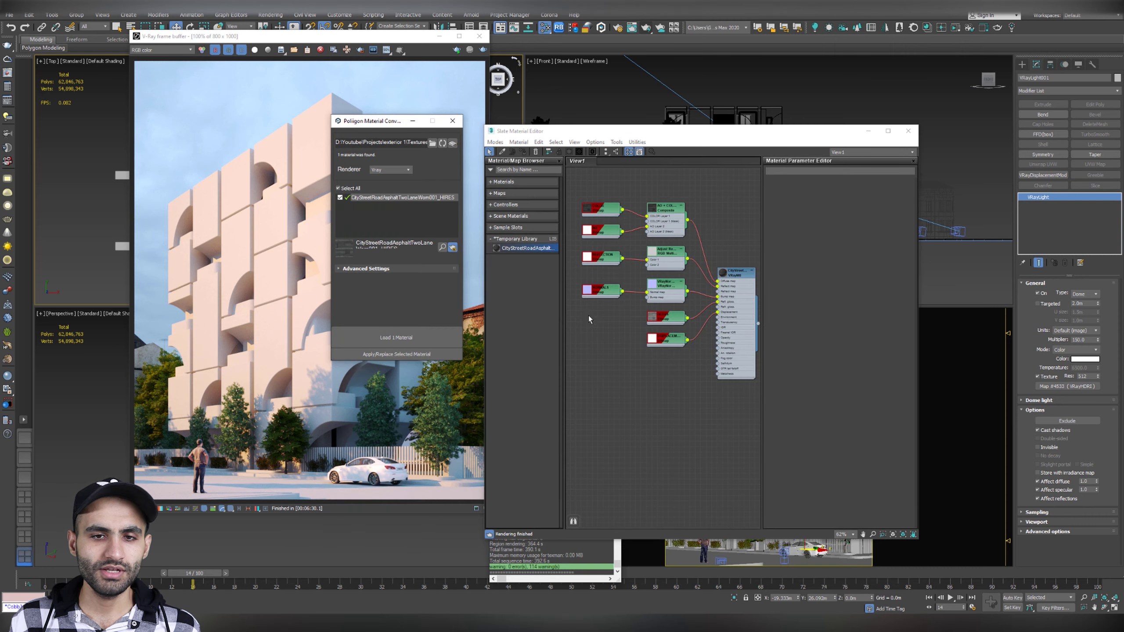
pyautogui.click(394, 338)
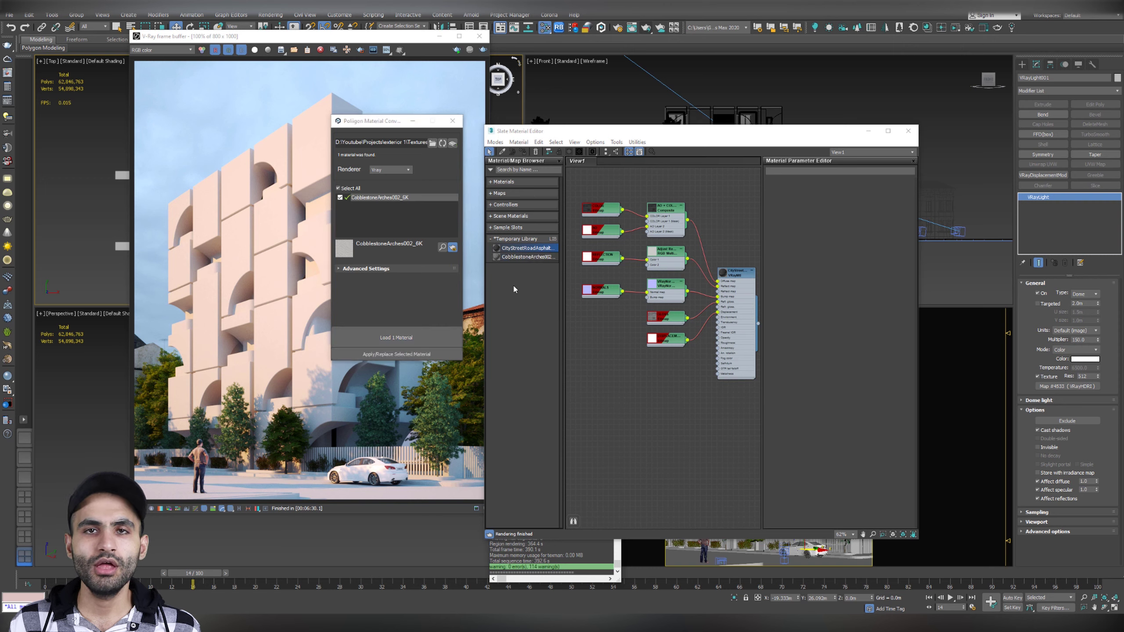
pyautogui.click(518, 257)
pyautogui.moveTo(733, 422); pyautogui.dragTo(734, 422)
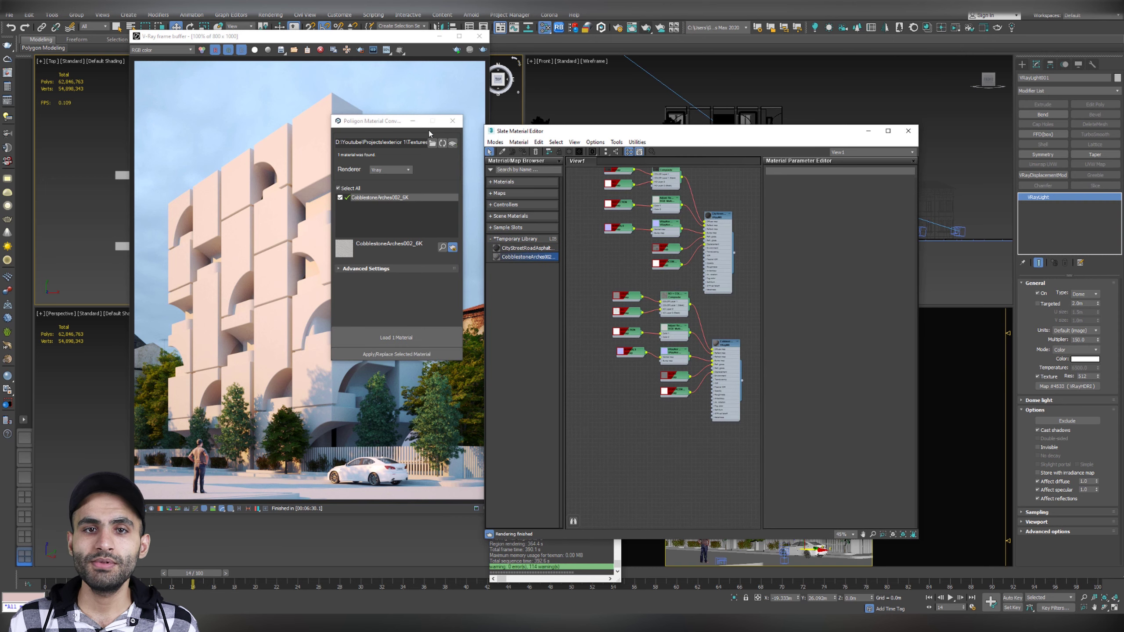
# Step: Assign the CobblestoneArches002_6K material to the sidewalk and show the shaded material in the viewport
pyautogui.moveTo(384, 124); pyautogui.dragTo(944, 197)
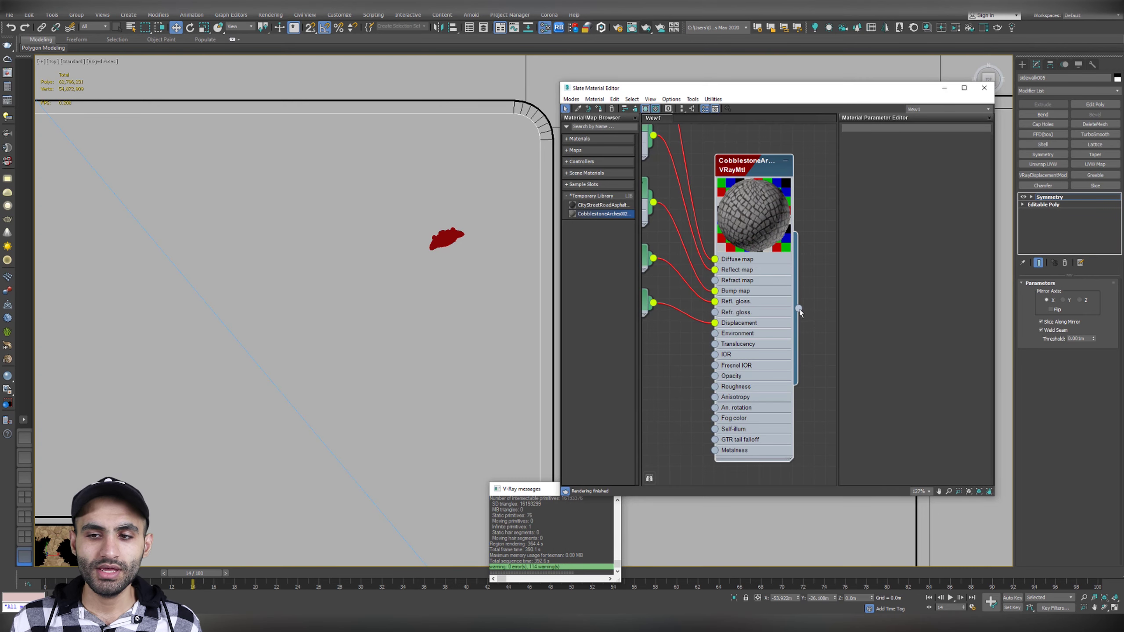
pyautogui.moveTo(798, 308); pyautogui.dragTo(343, 288)
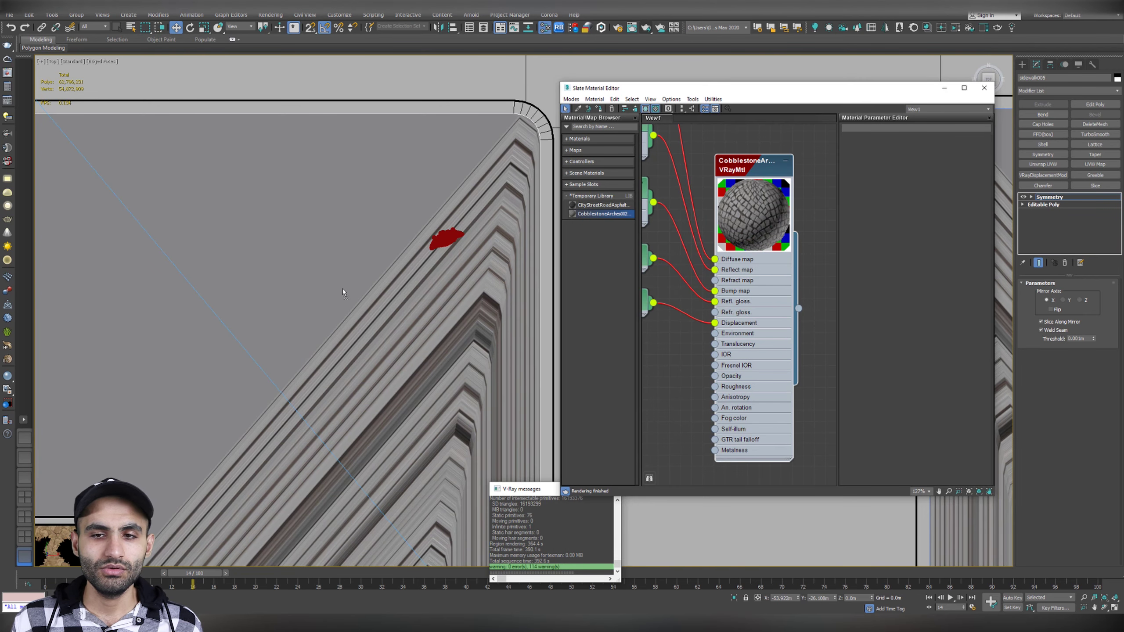
pyautogui.click(645, 109)
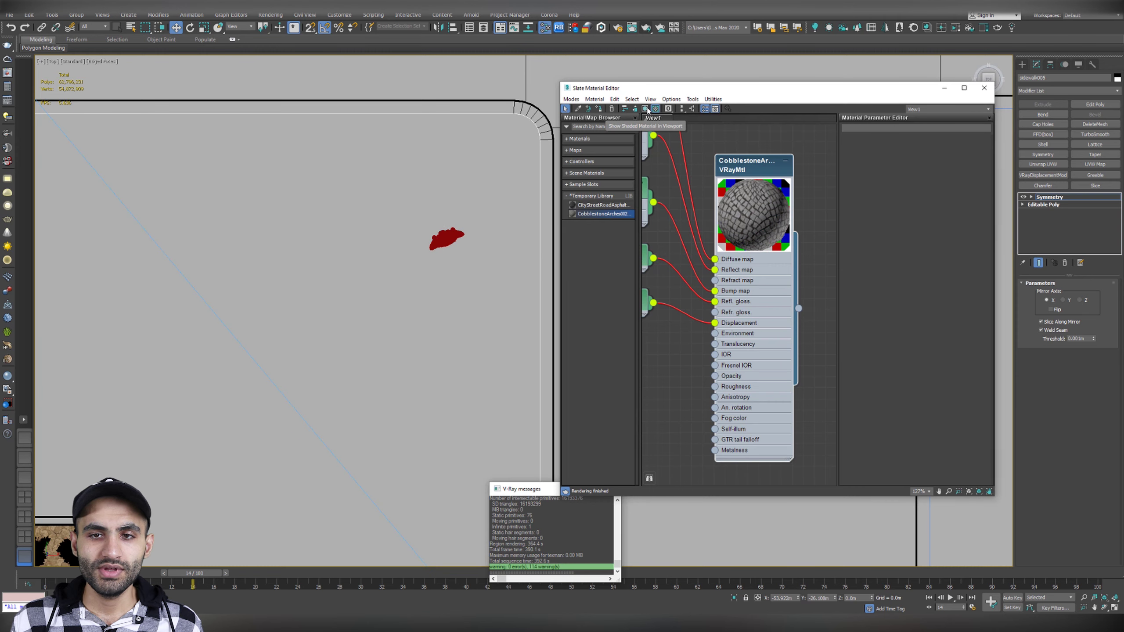
pyautogui.click(646, 109)
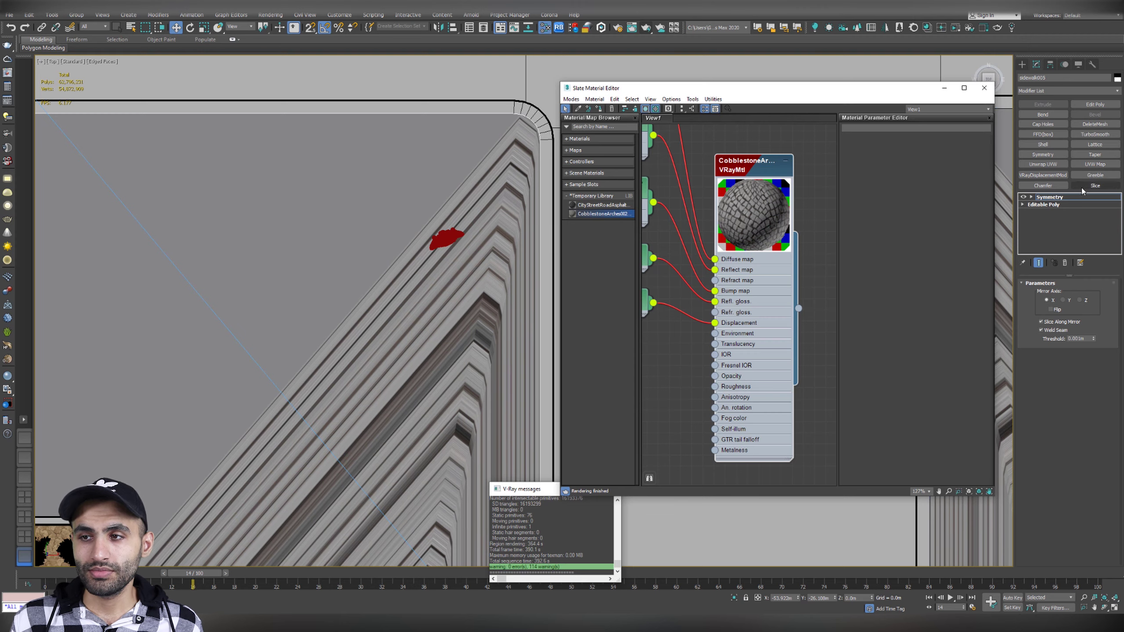
# Step: Add a UVW Map modifier with Box mapping to the sidewalk and adjust its mapping dimensions to scale the cobblestones
pyautogui.click(1093, 164)
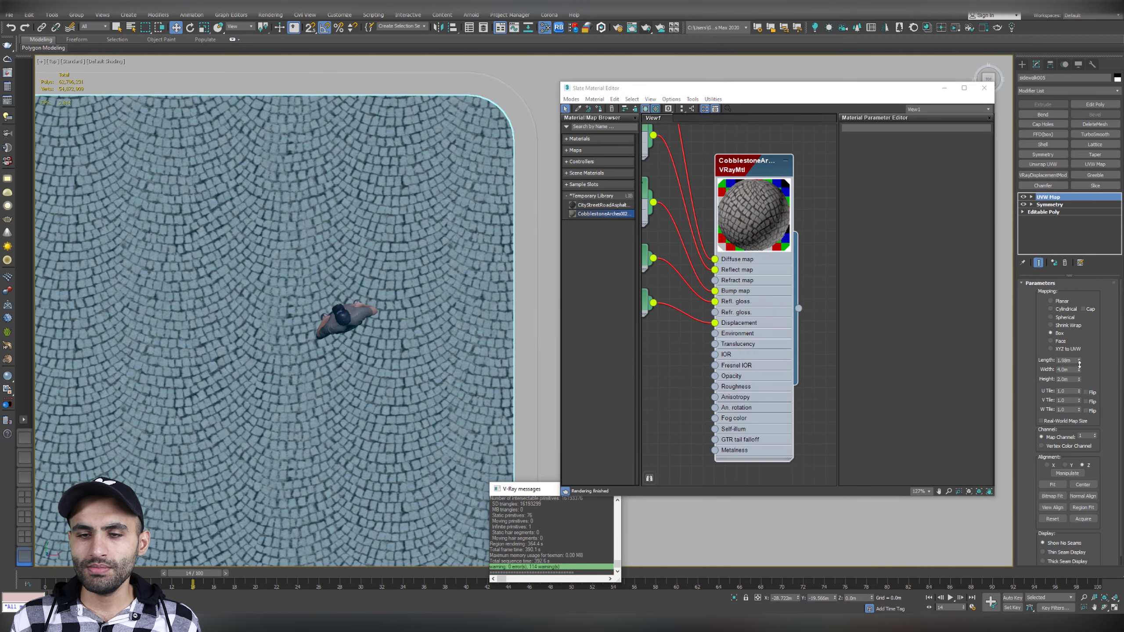
pyautogui.moveTo(1079, 365); pyautogui.dragTo(1079, 368)
pyautogui.scroll(-5, 462, 310)
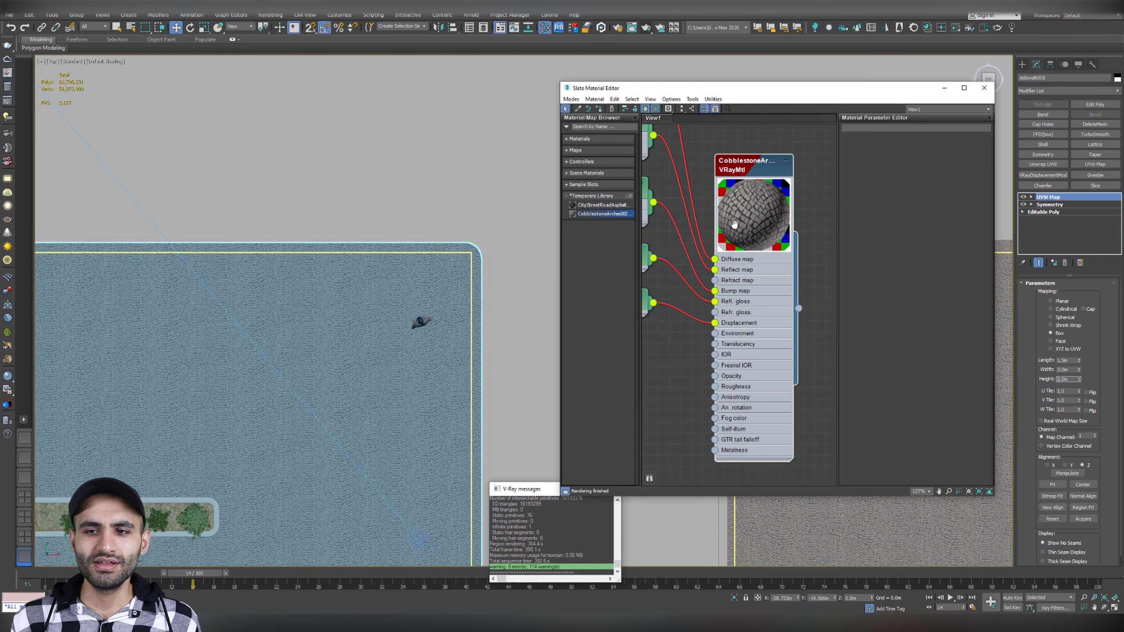
# Step: Assign the CityStreetRoadAsphaltTwoLaneWorn001 material to the road plane and show the shaded material in the viewport
pyautogui.moveTo(734, 224); pyautogui.dragTo(757, 434, button='middle')
pyautogui.scroll(-1, 770, 248)
pyautogui.moveTo(752, 335); pyautogui.dragTo(754, 348, button='middle')
pyautogui.moveTo(742, 277); pyautogui.dragTo(778, 255, button='middle')
pyautogui.moveTo(397, 283); pyautogui.dragTo(354, 388, button='middle')
pyautogui.click(409, 181)
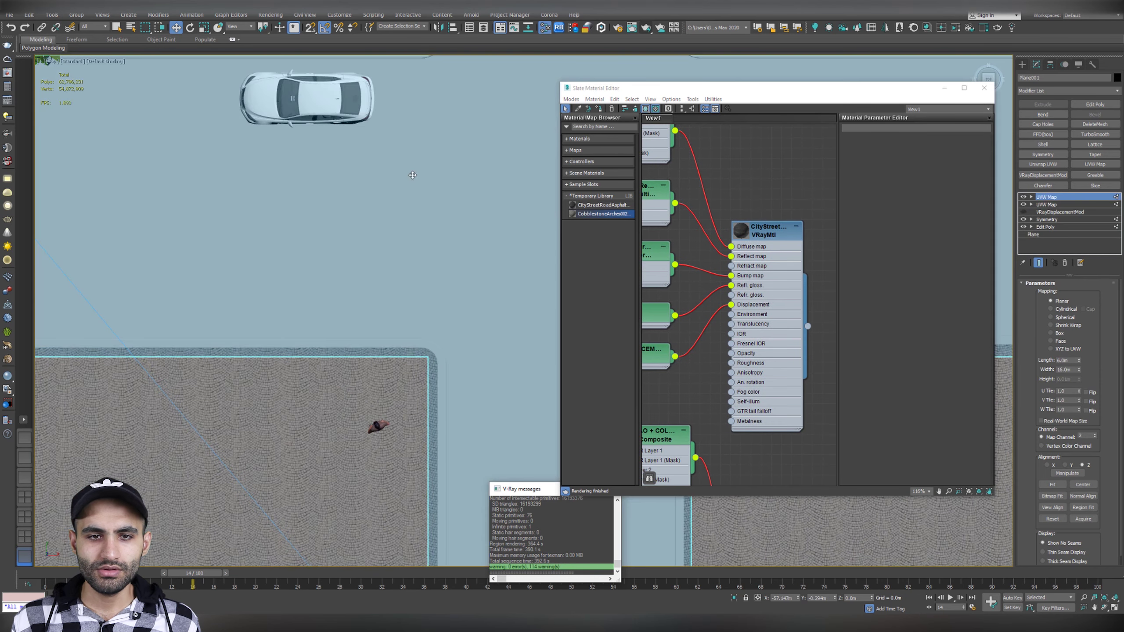
pyautogui.moveTo(808, 326); pyautogui.dragTo(330, 194)
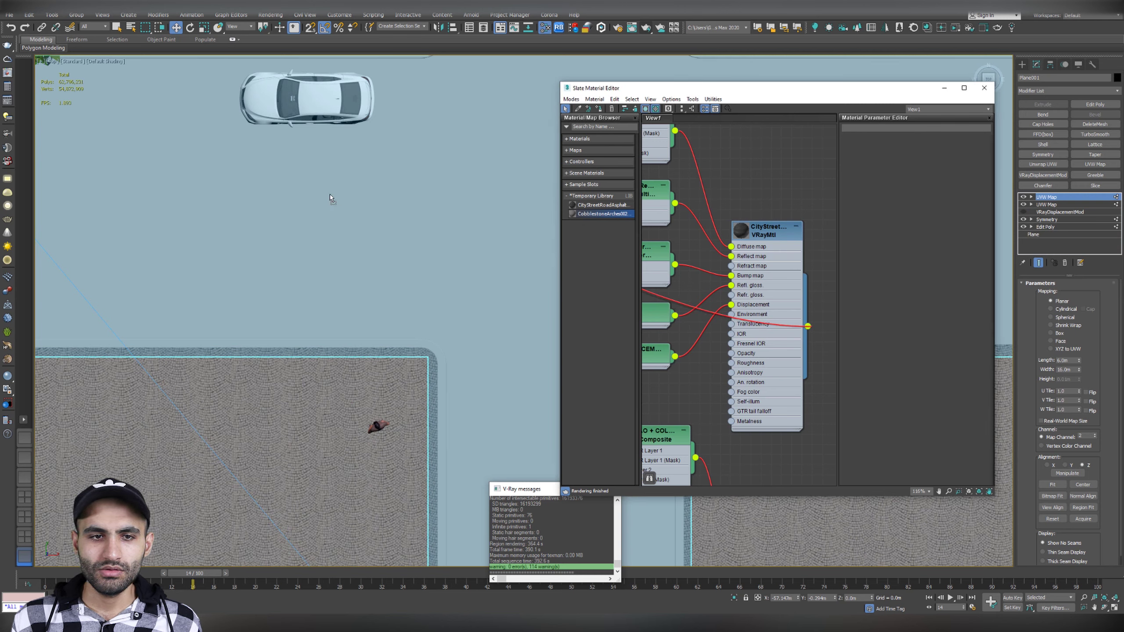
pyautogui.click(645, 110)
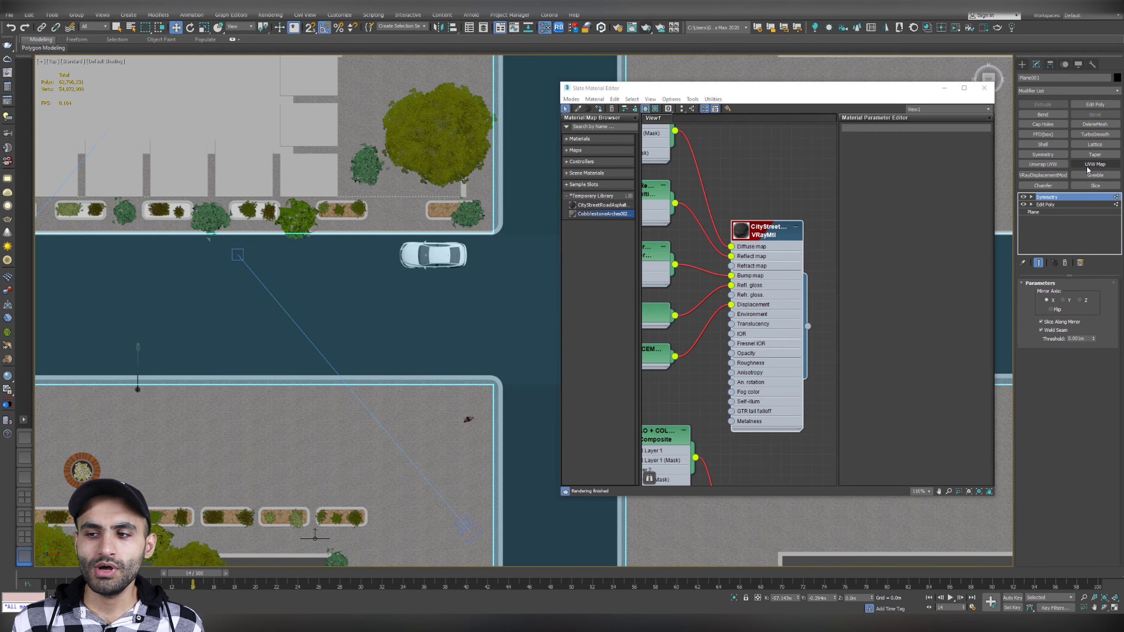
# Step: Add a planar UVW Map modifier to the road plane, 10 m long and 20 m wide, and position its gizmo along the road
pyautogui.click(1087, 167)
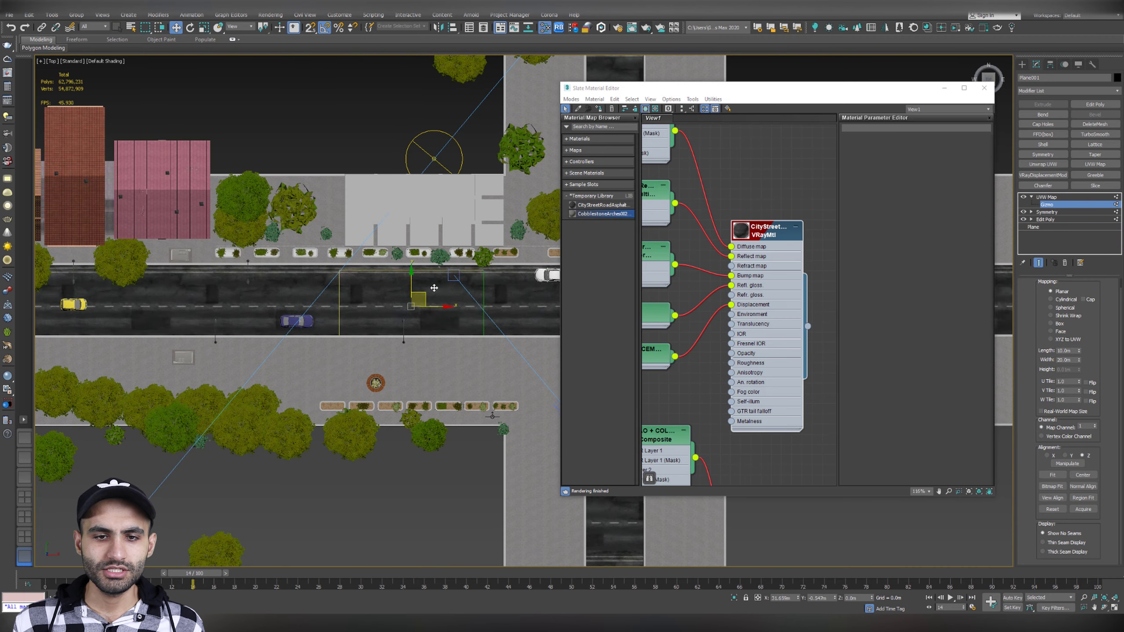
pyautogui.scroll(3, 498, 290)
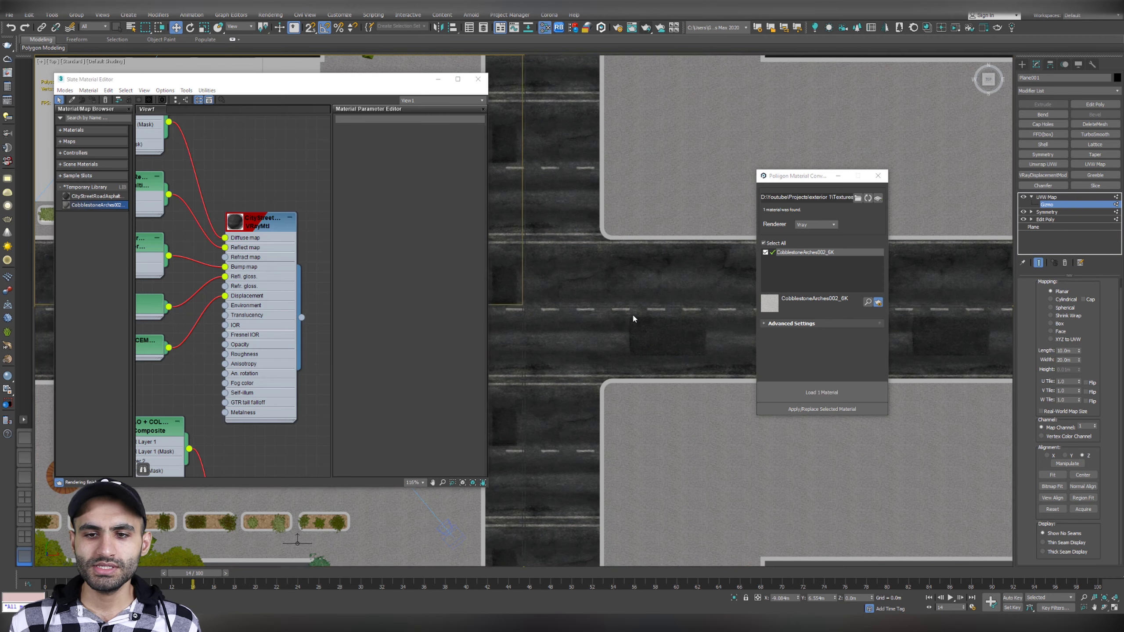
pyautogui.hotkey('alt', 'w')
# Step: Move the converter window aside, test-render the camera view with V-Ray and reposition the frame buffer window
pyautogui.moveTo(796, 175); pyautogui.dragTo(530, 103)
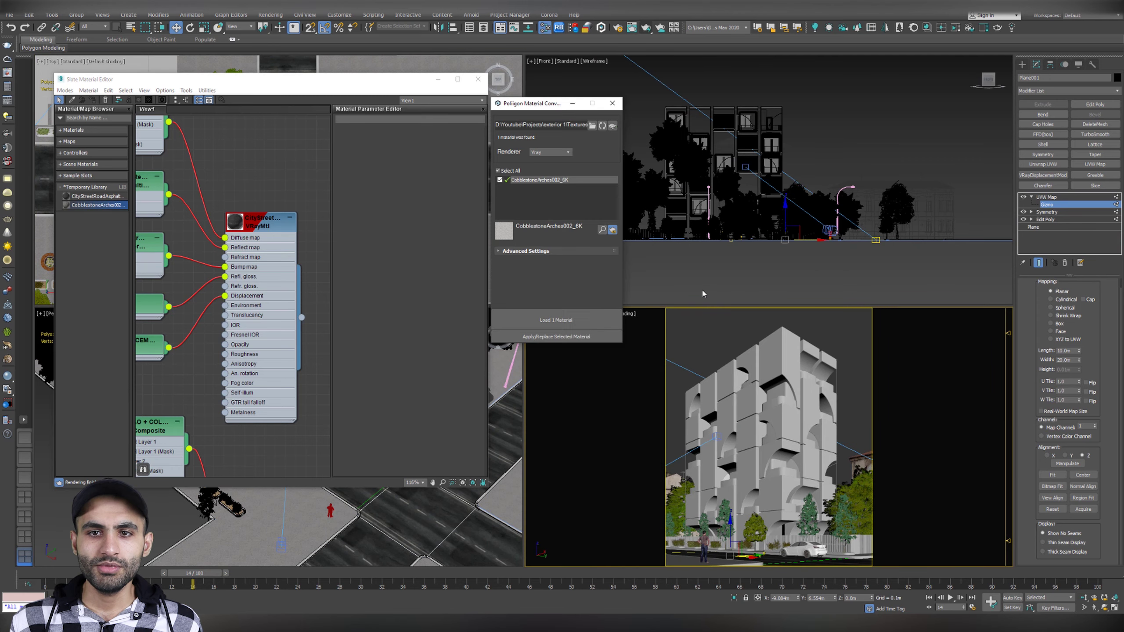
pyautogui.click(649, 28)
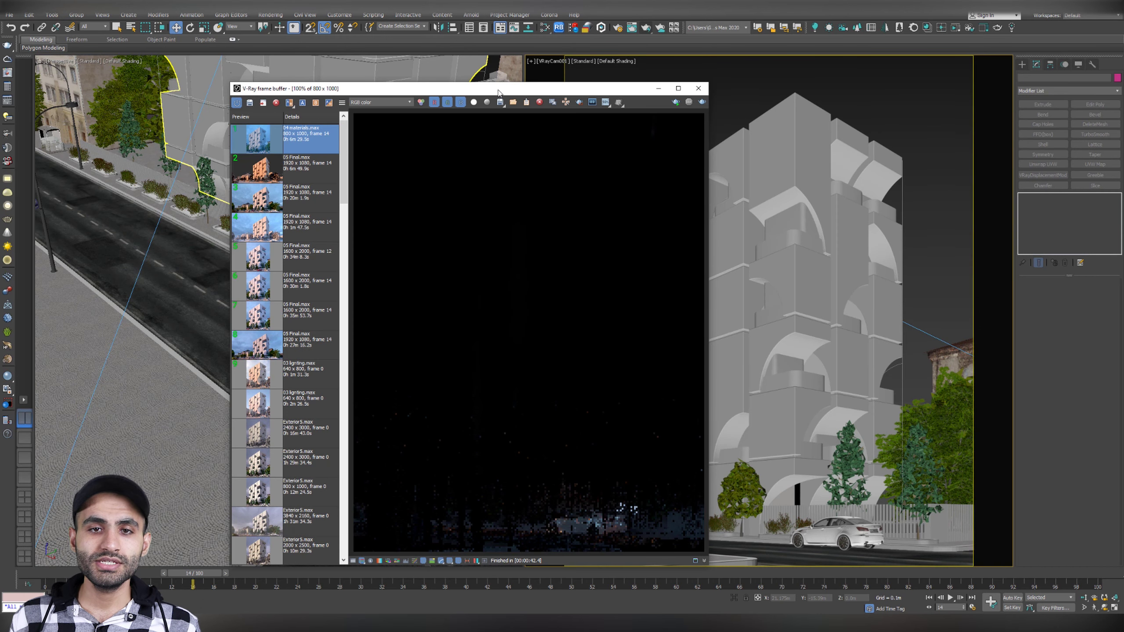
pyautogui.moveTo(498, 92); pyautogui.dragTo(572, 66)
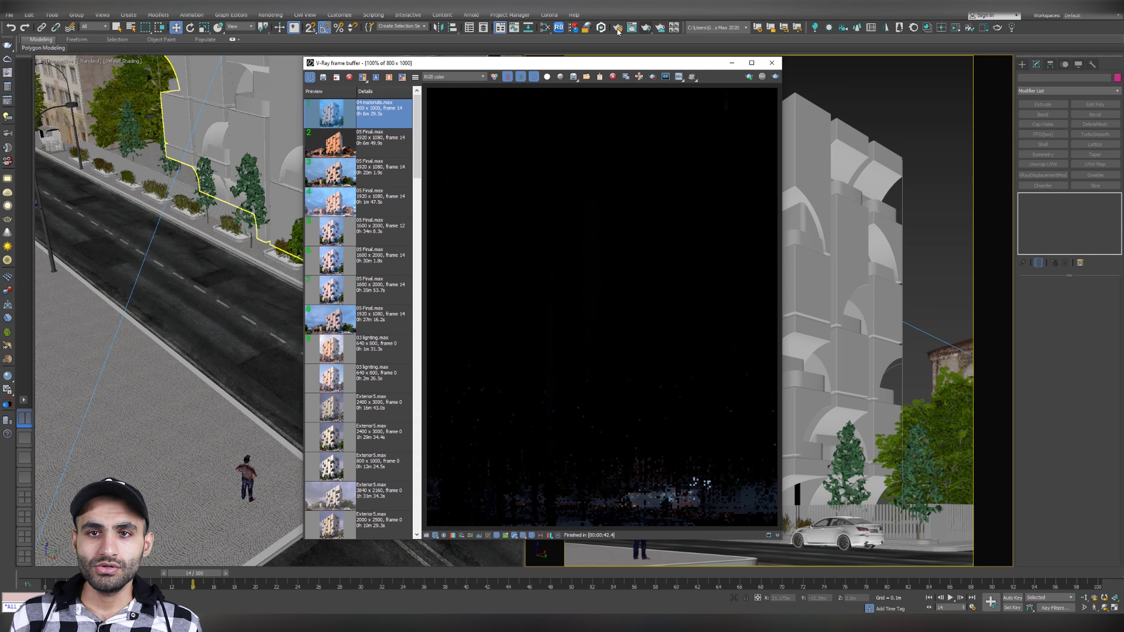
# Step: Open the CobblestoneArches002_6K material's map settings in the Slate Material Editor and examine its Displace amount
pyautogui.click(544, 27)
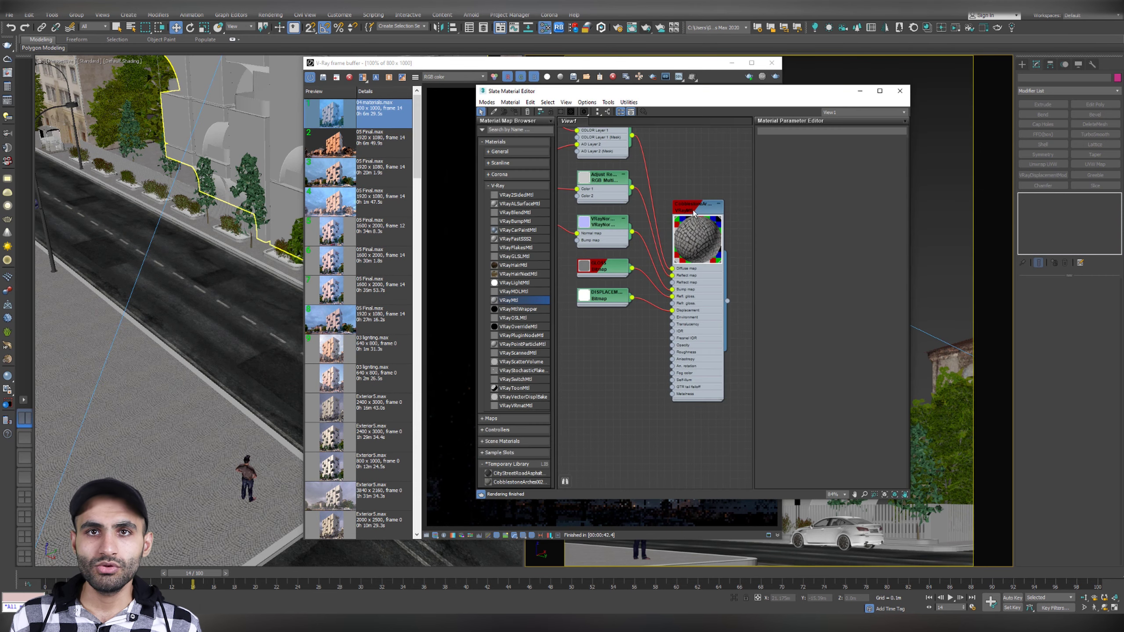
pyautogui.doubleClick(693, 214)
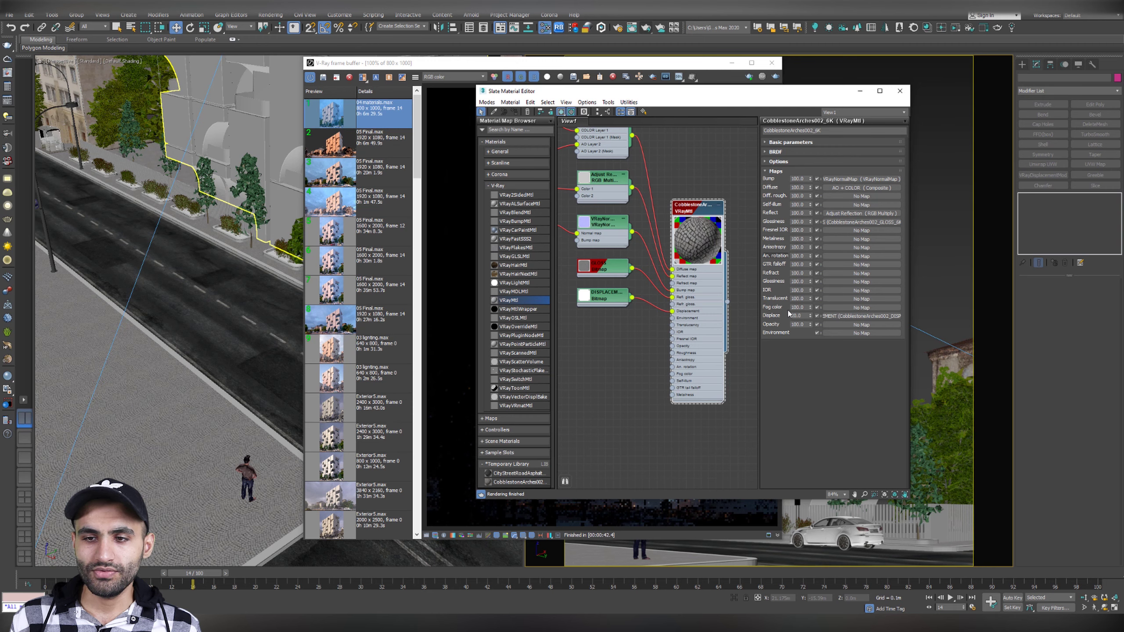
pyautogui.click(800, 315)
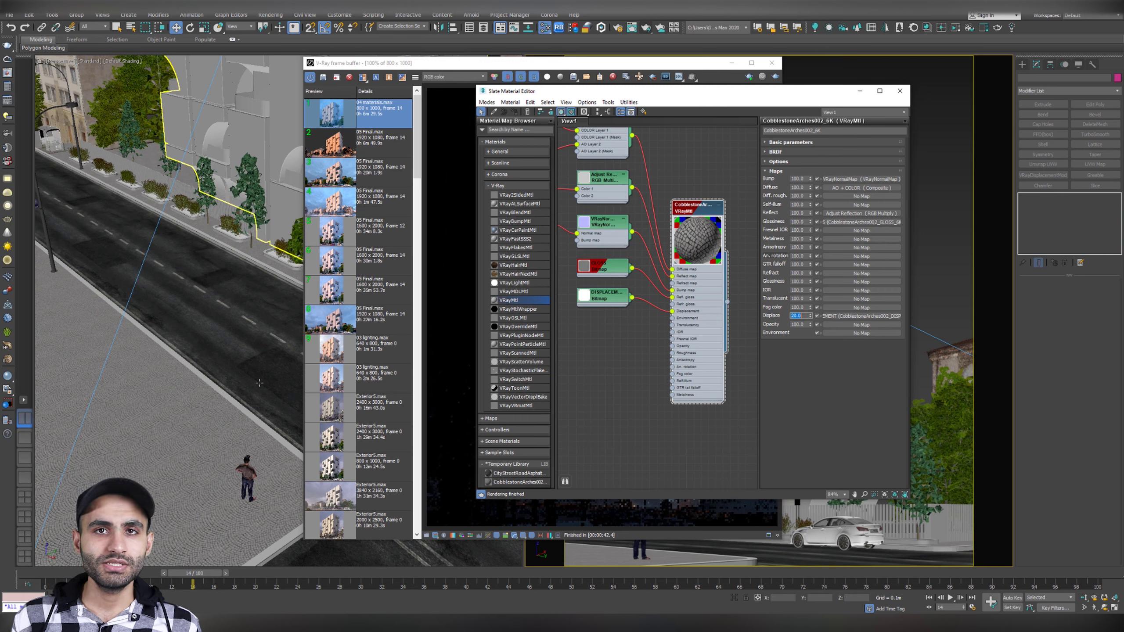
# Step: Add a VRayDisplacementMod modifier to the road plane
pyautogui.click(232, 432)
pyautogui.moveTo(232, 432); pyautogui.dragTo(249, 301, button='middle')
pyautogui.click(268, 263)
pyautogui.scroll(5, 269, 263)
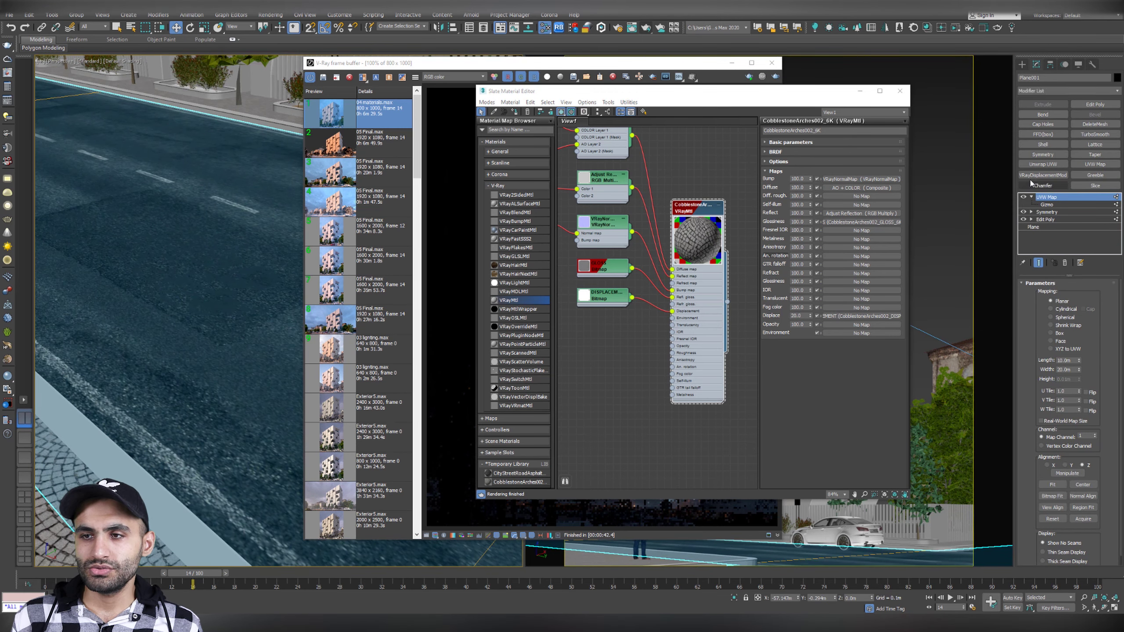
pyautogui.click(1057, 178)
# Step: Disconnect the displacement bitmap from the Displacement input of the CityStreetRoadAsphaltTwoLaneWorn001 V-Ray material
pyautogui.moveTo(710, 191); pyautogui.dragTo(717, 422, button='middle')
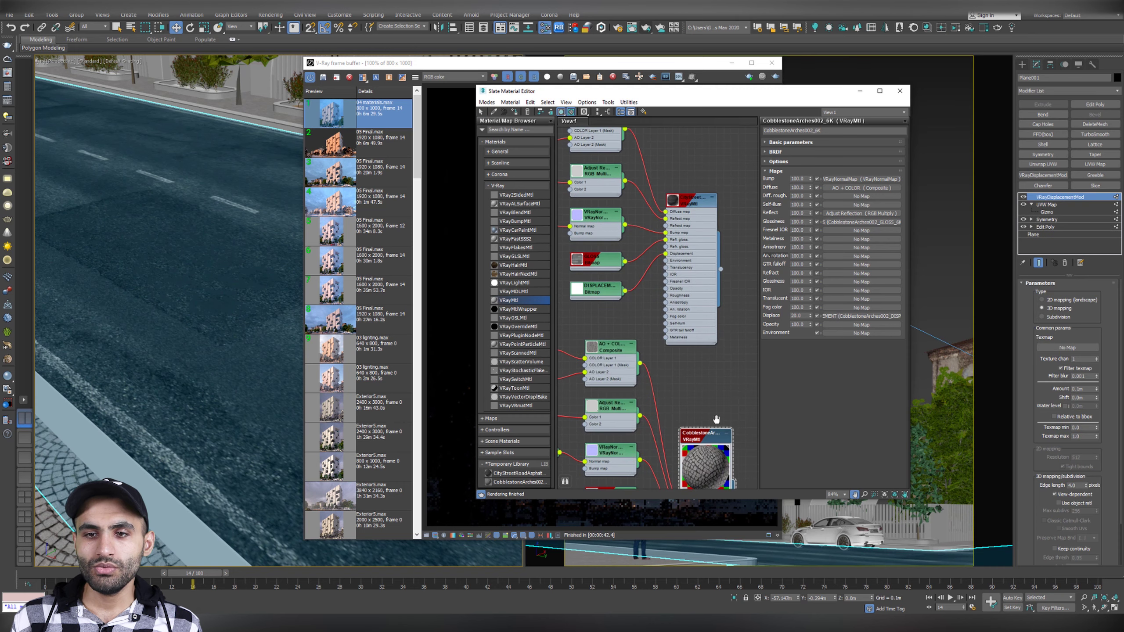
pyautogui.moveTo(708, 240); pyautogui.dragTo(717, 312, button='middle')
pyautogui.click(678, 275)
pyautogui.doubleClick(678, 273)
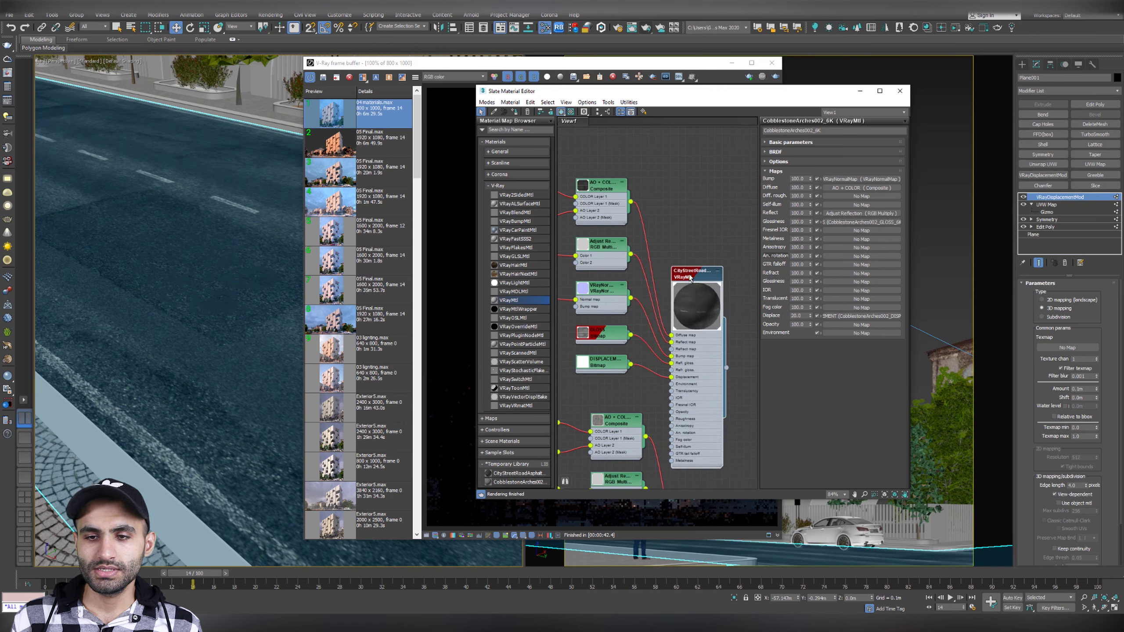
pyautogui.moveTo(683, 274); pyautogui.dragTo(690, 186)
pyautogui.click(606, 365)
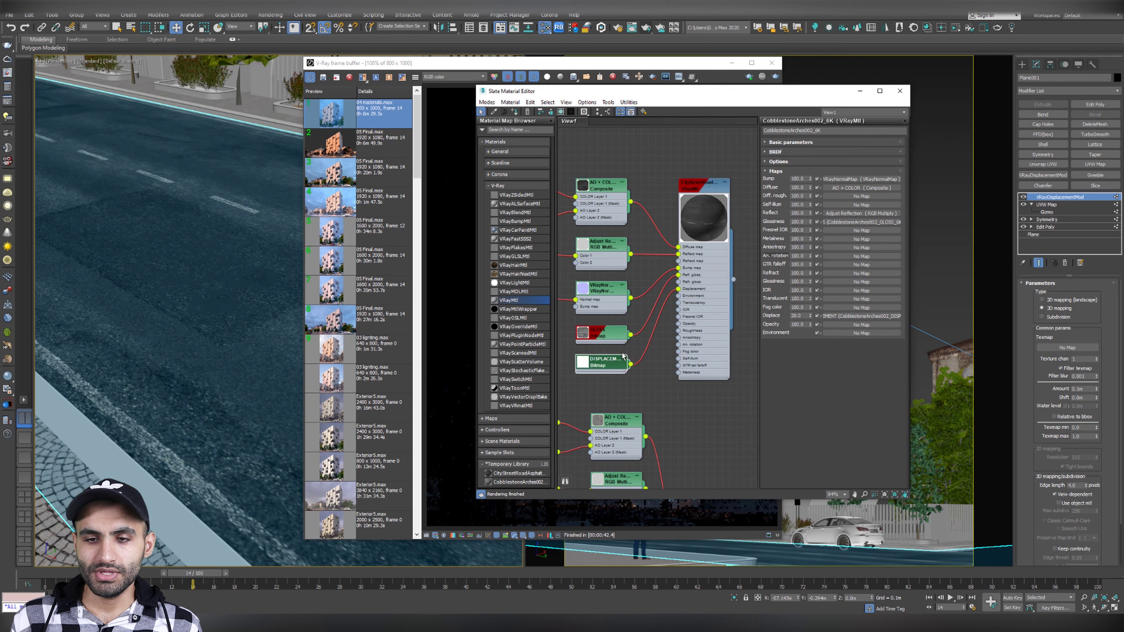
pyautogui.click(675, 292)
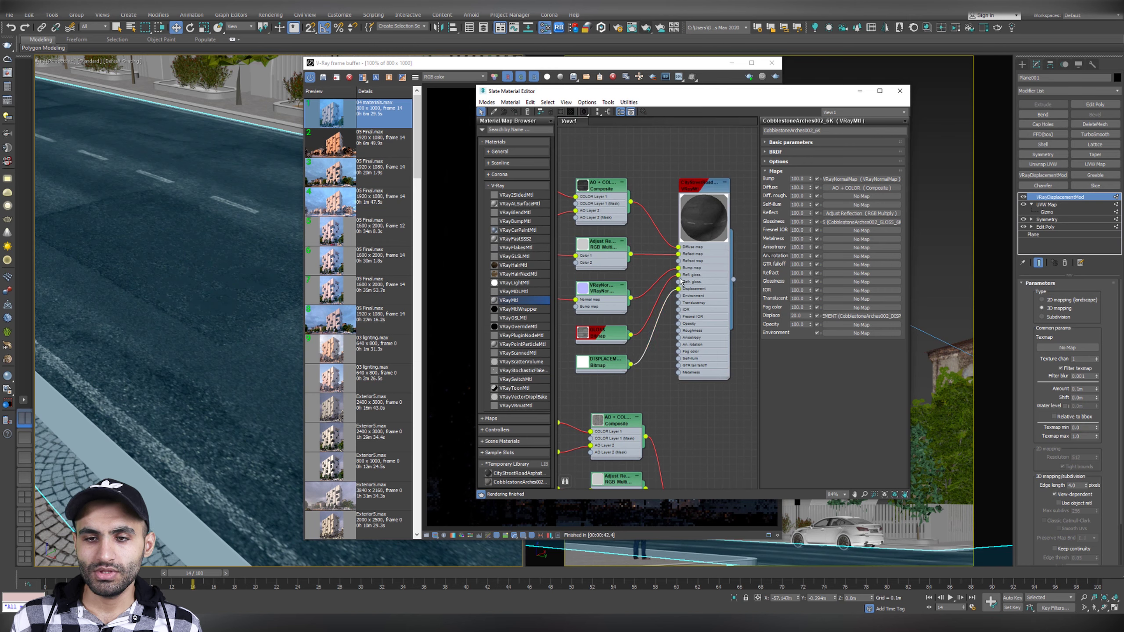
pyautogui.press('Delete')
# Step: Assign the road material's displacement bitmap as an instance to the Texmap of the road plane's VRayDisplacementMod modifier
pyautogui.moveTo(631, 364); pyautogui.dragTo(1067, 349)
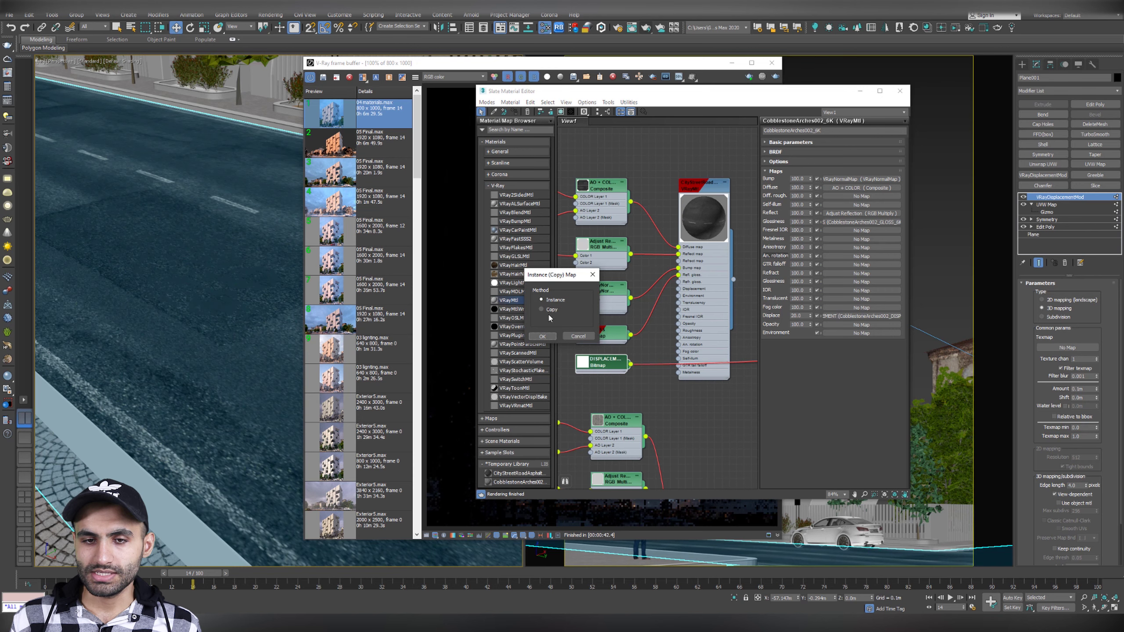
pyautogui.click(542, 336)
pyautogui.scroll(-2, 1033, 322)
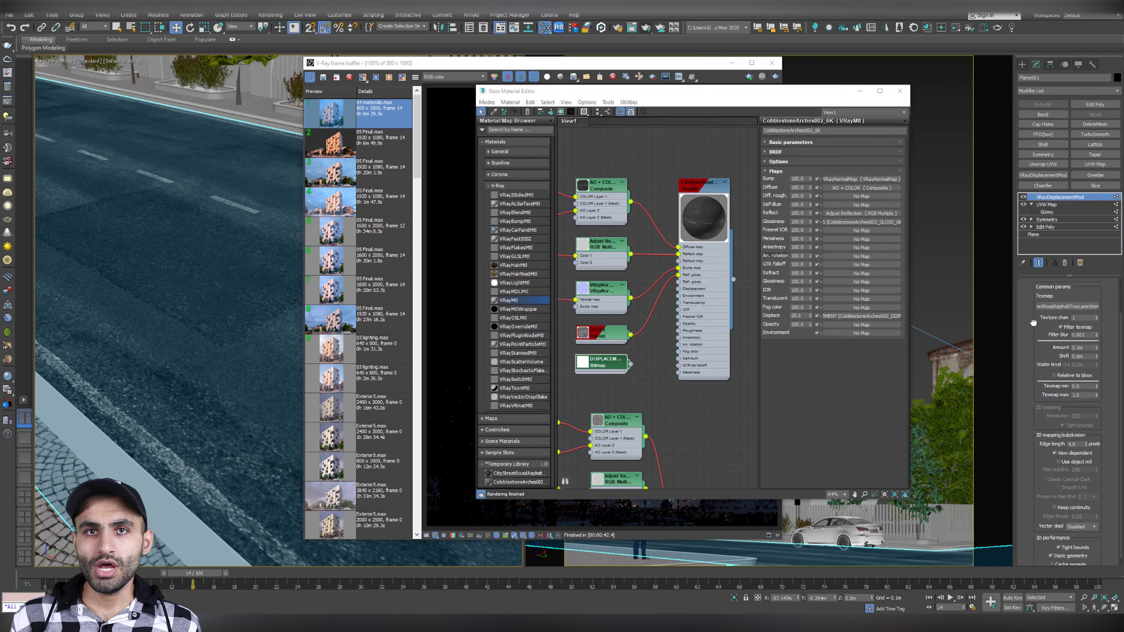
pyautogui.doubleClick(1078, 348)
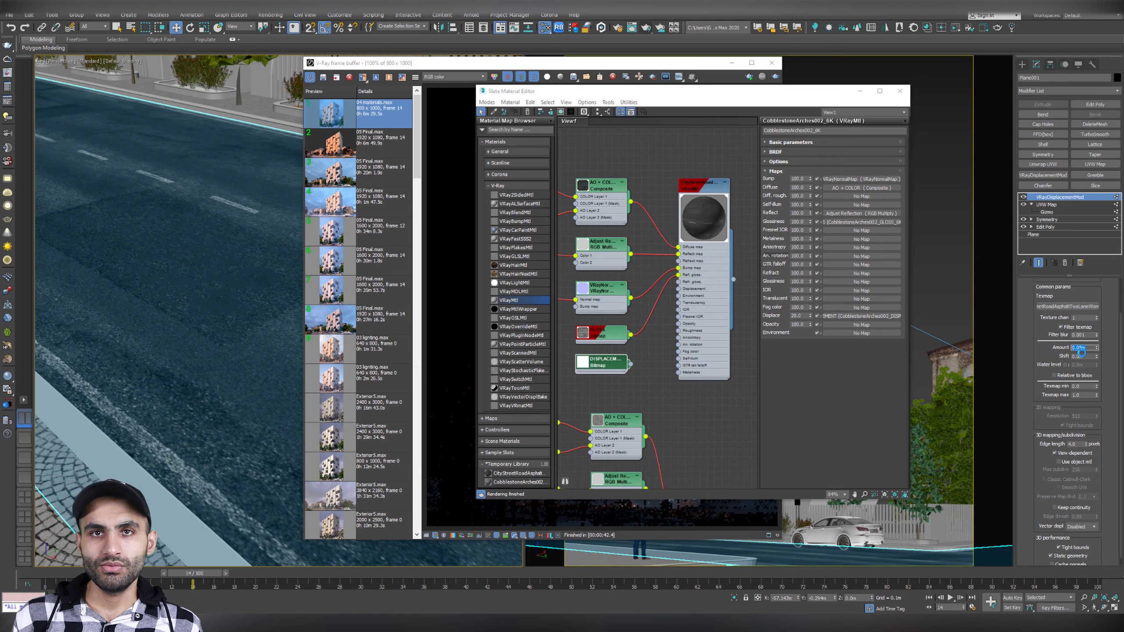
pyautogui.press('Escape')
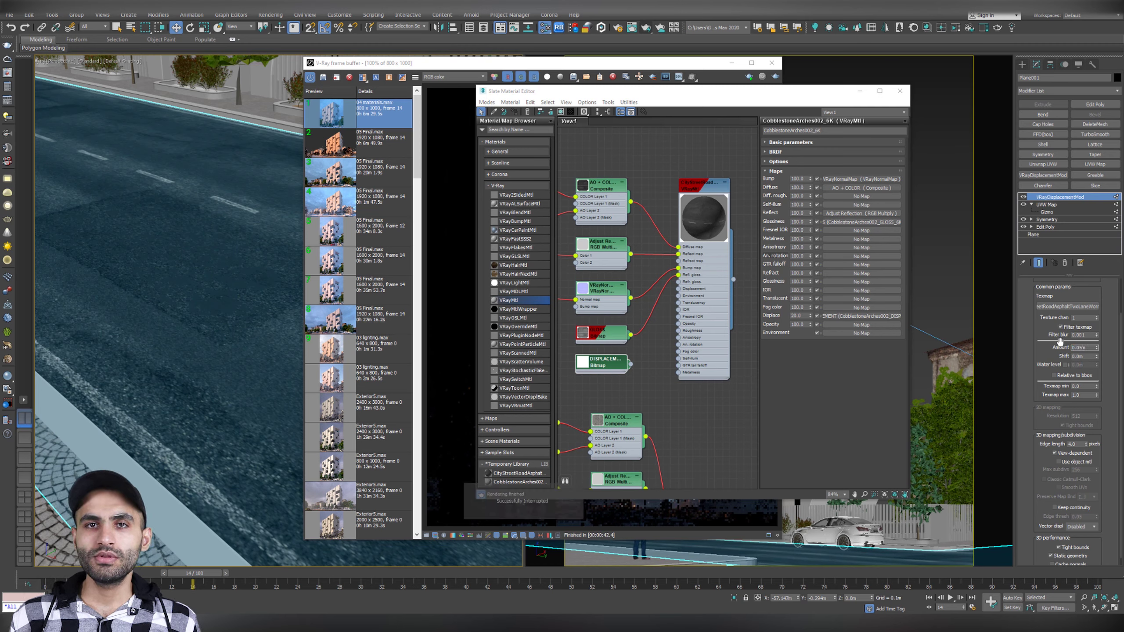
# Step: Select the cobblestone sidewalk and add a VRayDisplacementMod modifier to it
pyautogui.scroll(-5, 229, 278)
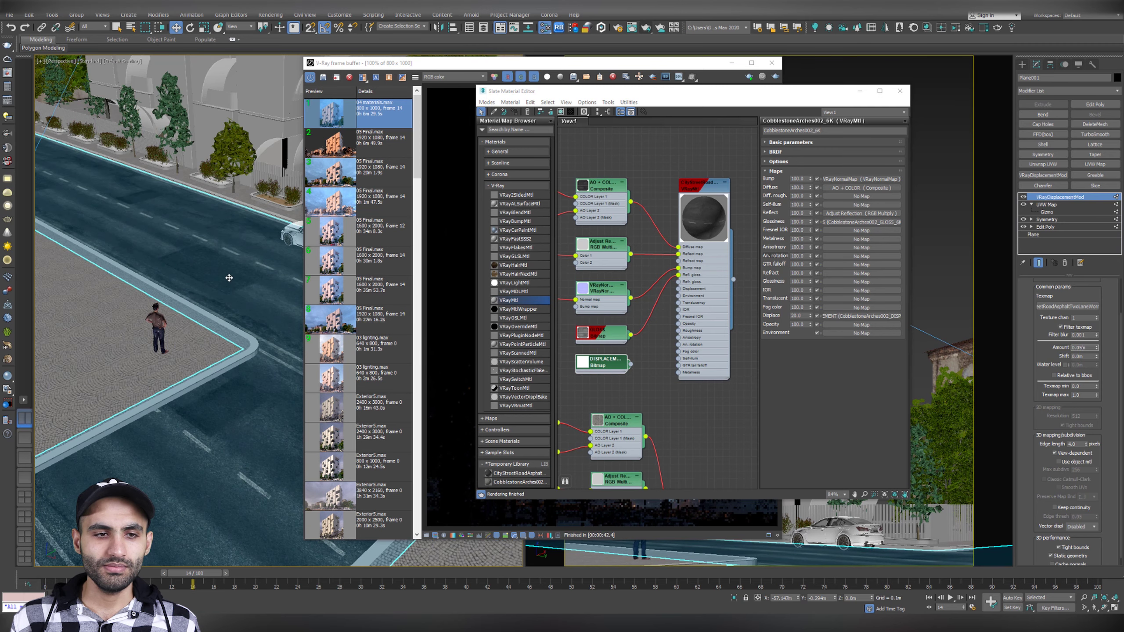
pyautogui.scroll(3, 193, 330)
pyautogui.scroll(4, 192, 330)
pyautogui.click(191, 365)
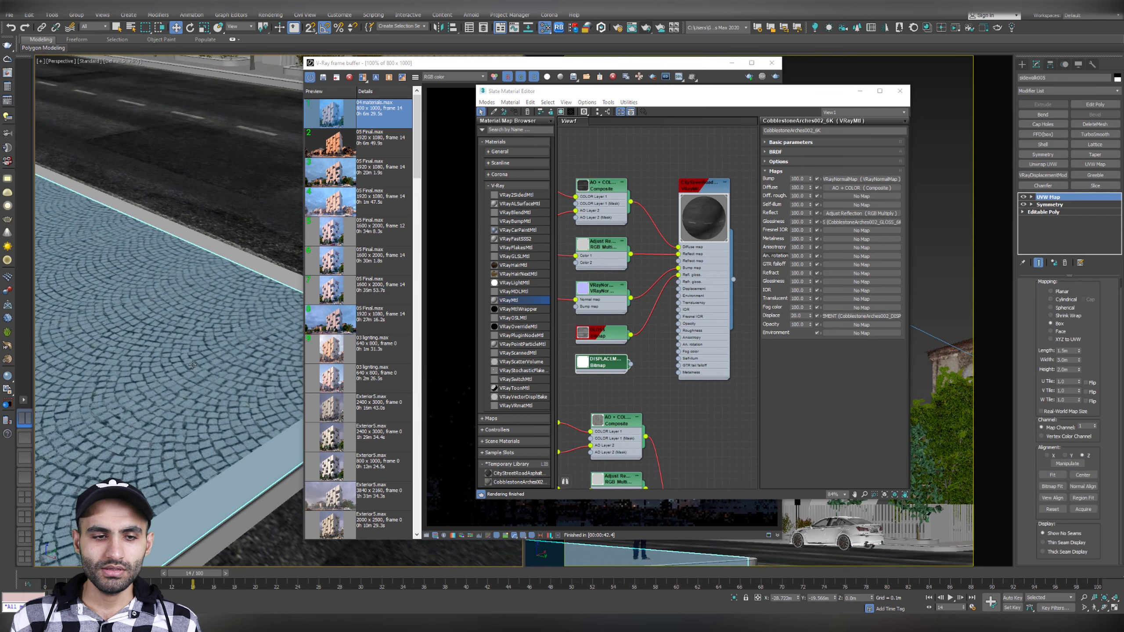
pyautogui.click(1043, 174)
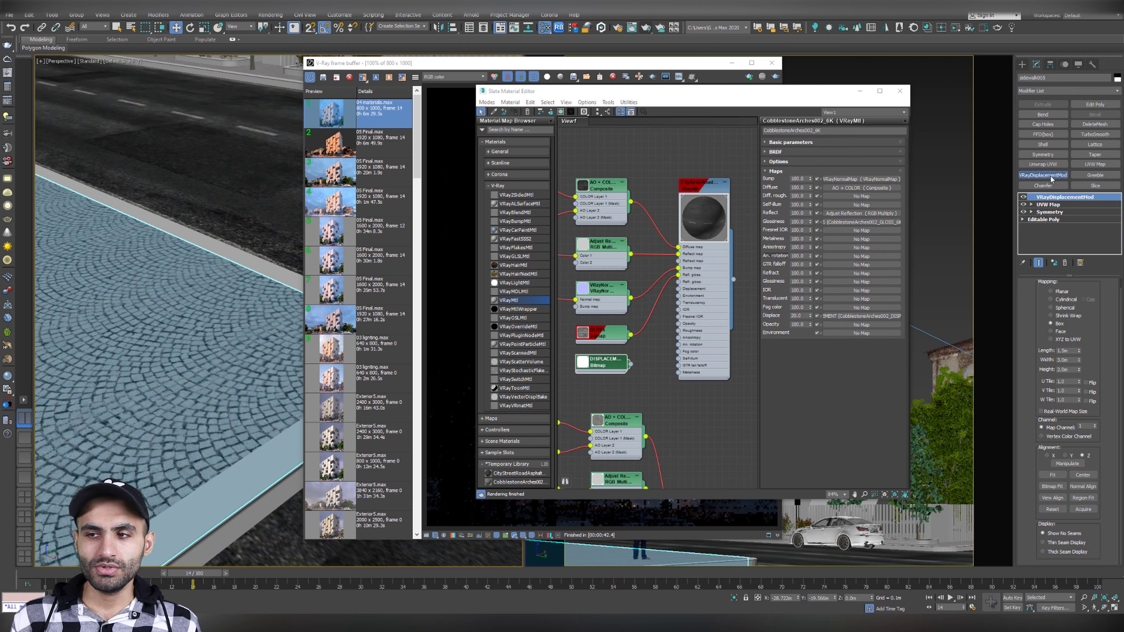
# Step: Move the cobblestone displacement bitmap from the material's Displacement input to the sidewalk displacement modifier's Texmap as an instance
pyautogui.click(681, 408)
pyautogui.moveTo(682, 407); pyautogui.dragTo(682, 191, button='middle')
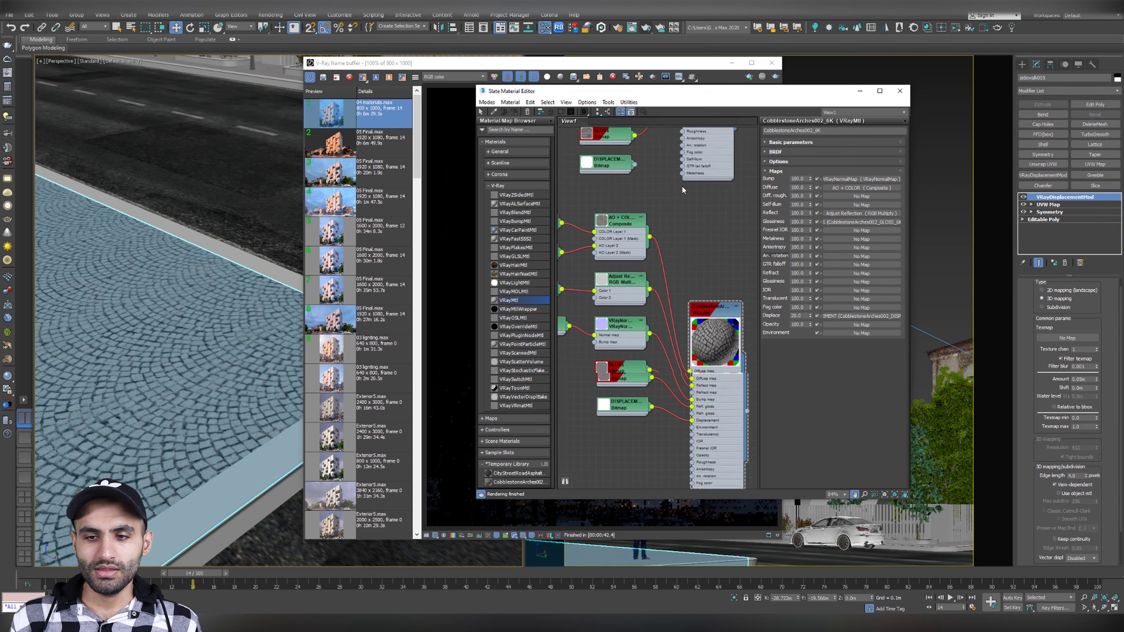
pyautogui.scroll(-1, 683, 208)
pyautogui.moveTo(704, 302); pyautogui.dragTo(681, 218, button='middle')
pyautogui.scroll(2, 659, 262)
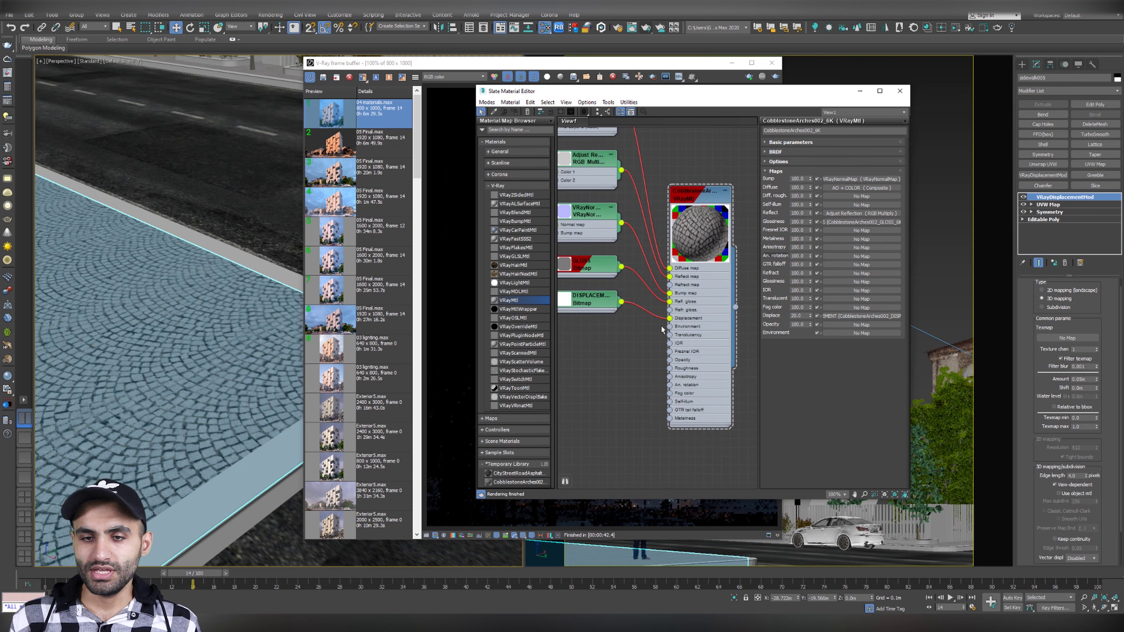
pyautogui.moveTo(669, 318); pyautogui.dragTo(1046, 338)
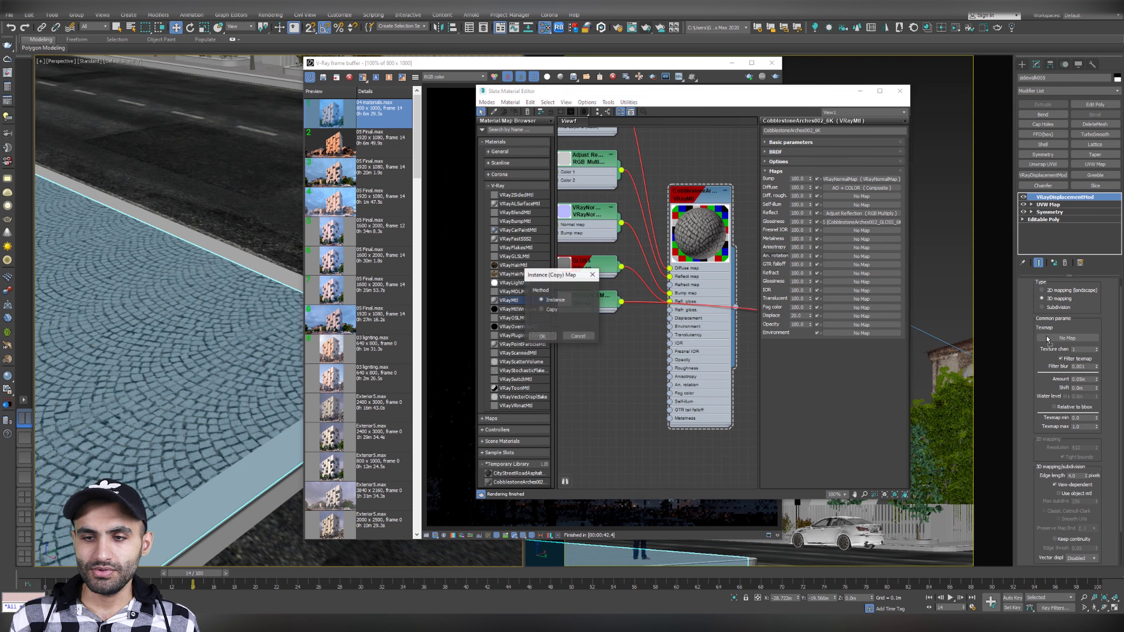
pyautogui.click(551, 338)
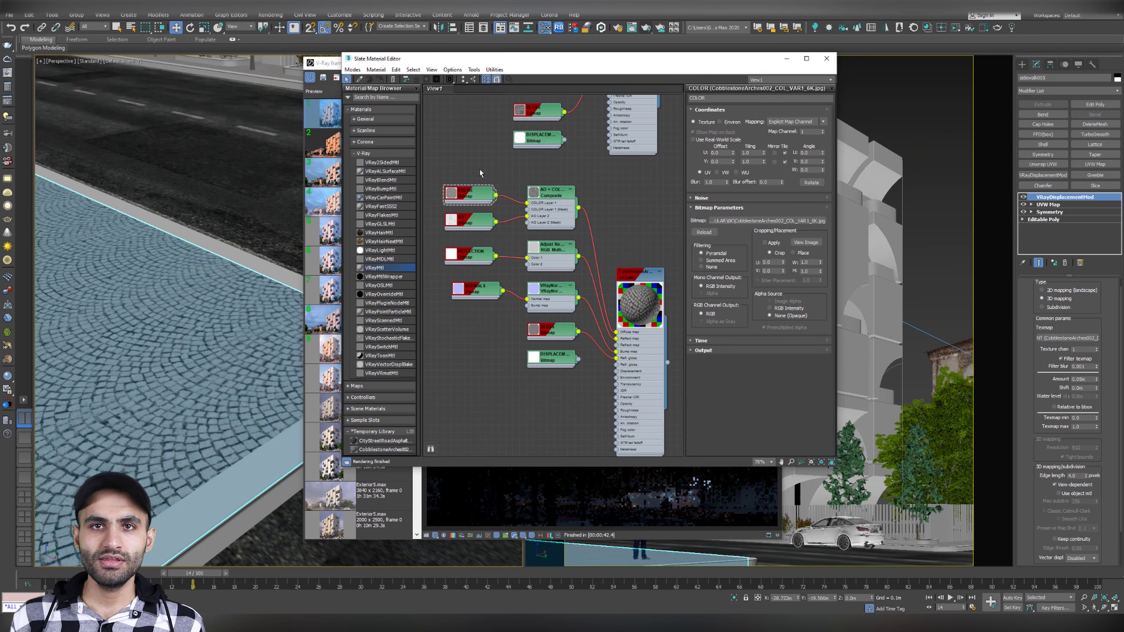
# Step: Examine the cobblestone material's COLOR bitmap parameters, then switch to Poliigon and review the resolution options for Wood Planks Worn 33
pyautogui.click(470, 195)
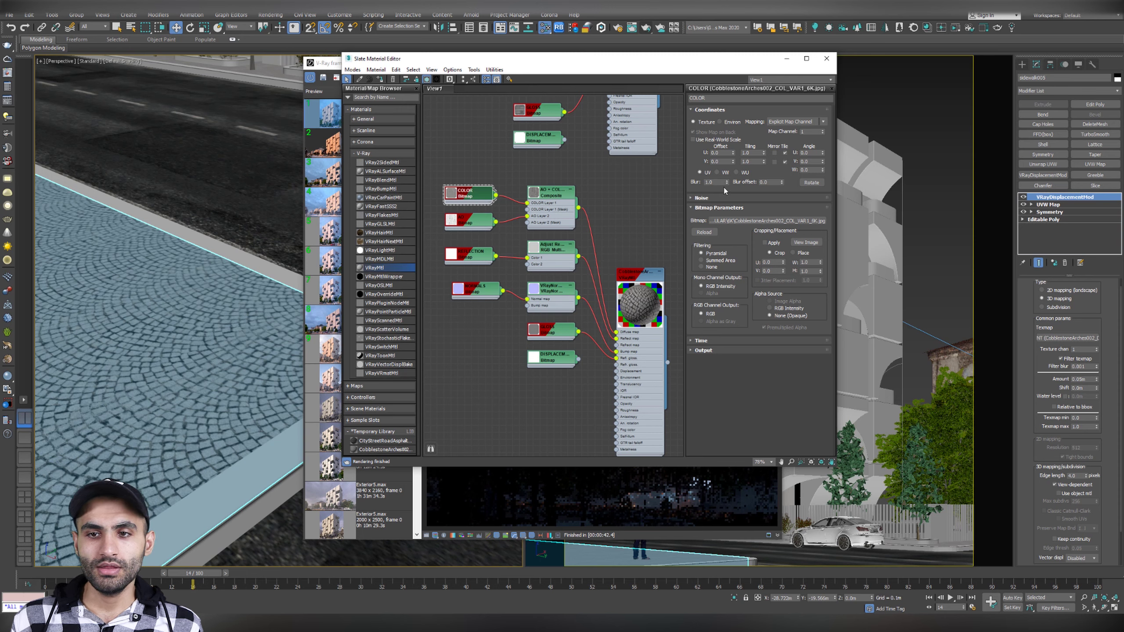
pyautogui.click(471, 258)
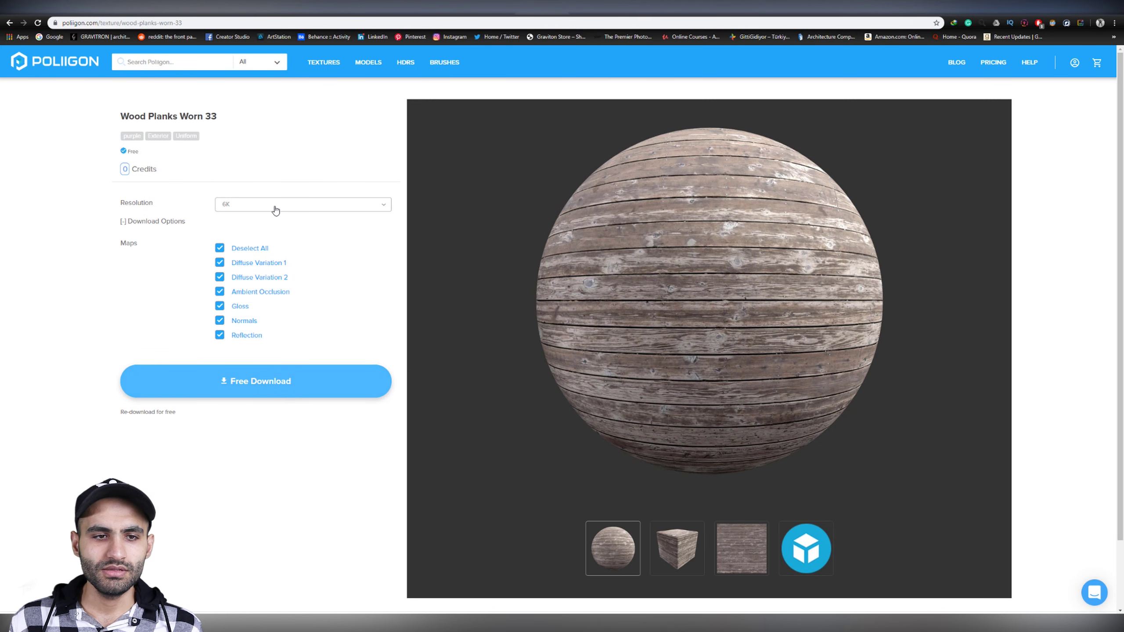
pyautogui.click(276, 206)
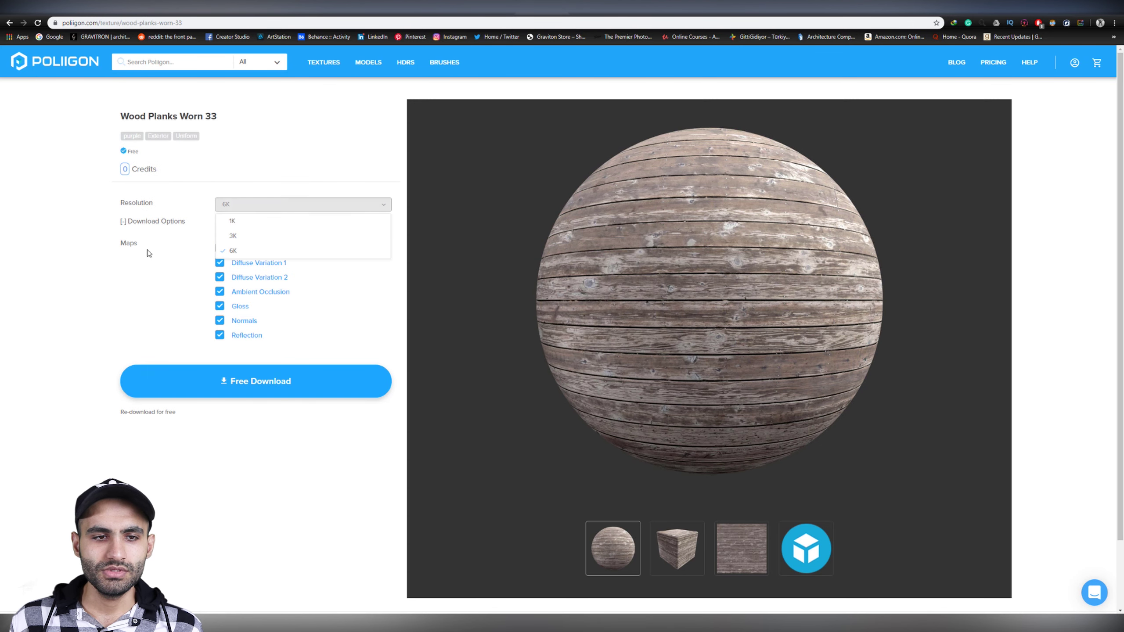
pyautogui.click(214, 441)
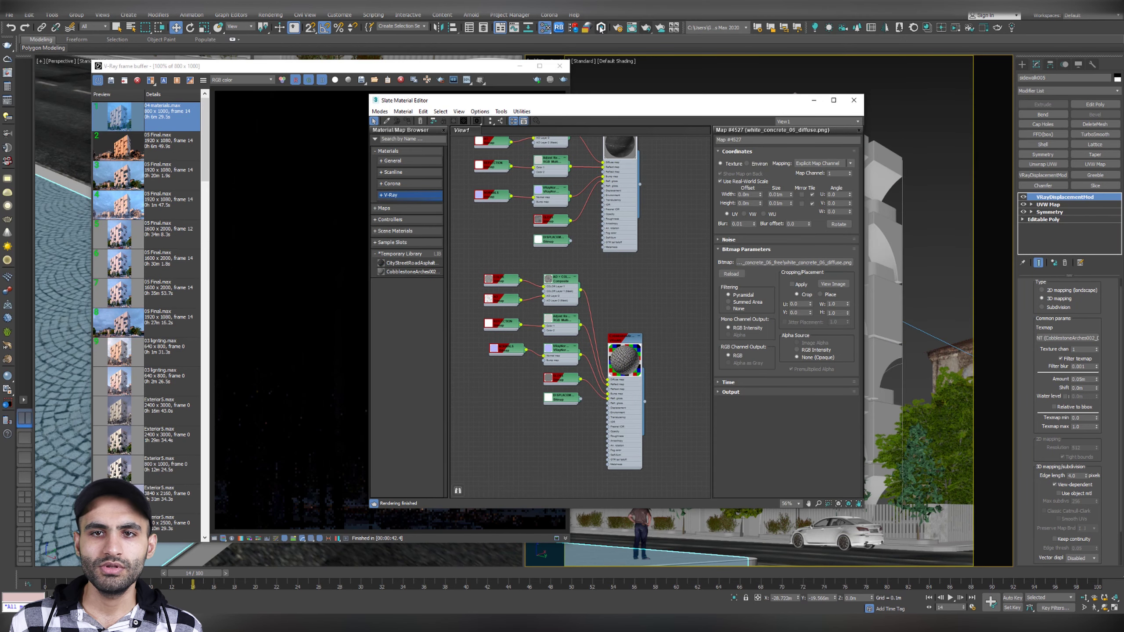
# Step: Open the Poliigon Material Converter in 3ds Max, choose the Textures root folder, and load the Plaster17_6K and WoodPlanksWorn33_6K materials for V-Ray
pyautogui.click(601, 27)
pyautogui.click(597, 211)
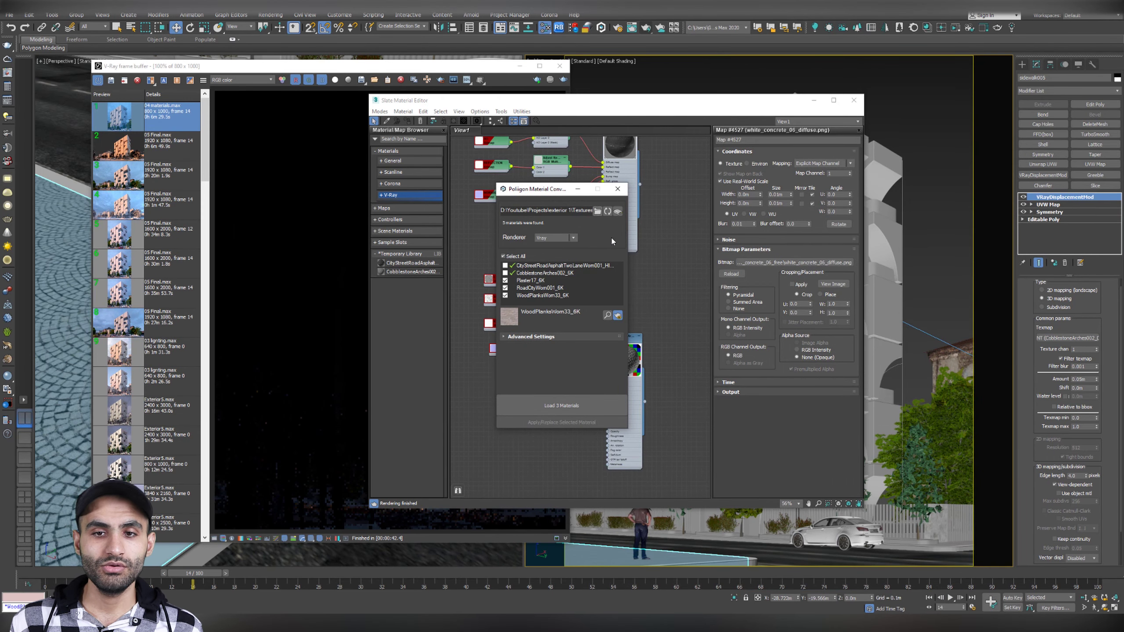
pyautogui.click(597, 213)
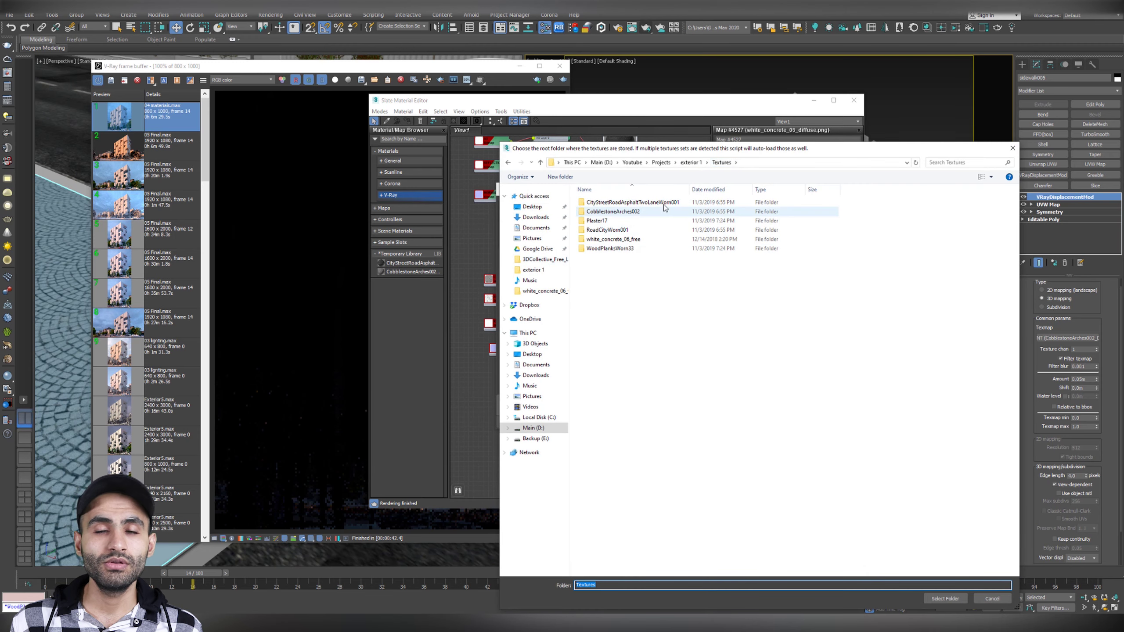
pyautogui.click(945, 598)
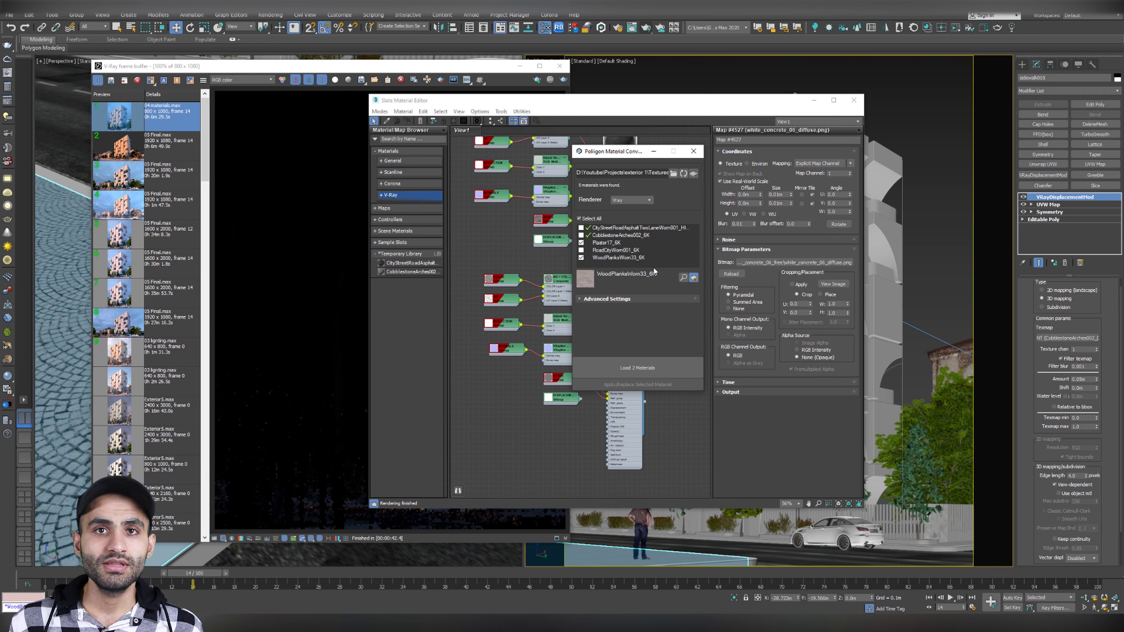
pyautogui.click(642, 367)
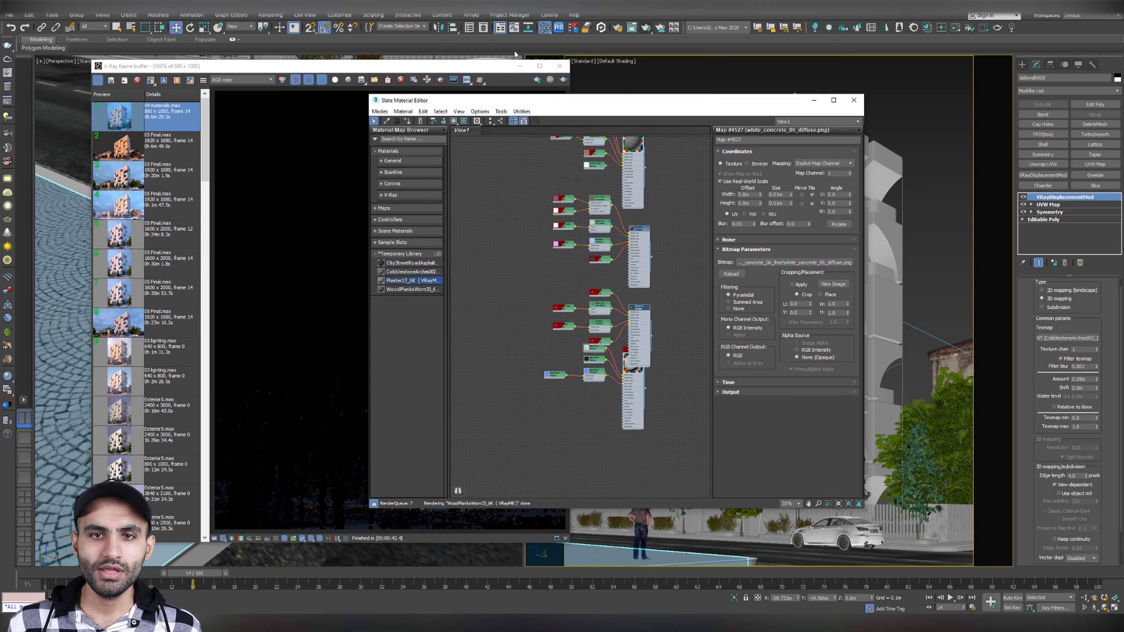
# Step: Close the V-Ray frame buffer and examine the UVW Map settings of the concrete building
pyautogui.click(490, 69)
pyautogui.click(559, 65)
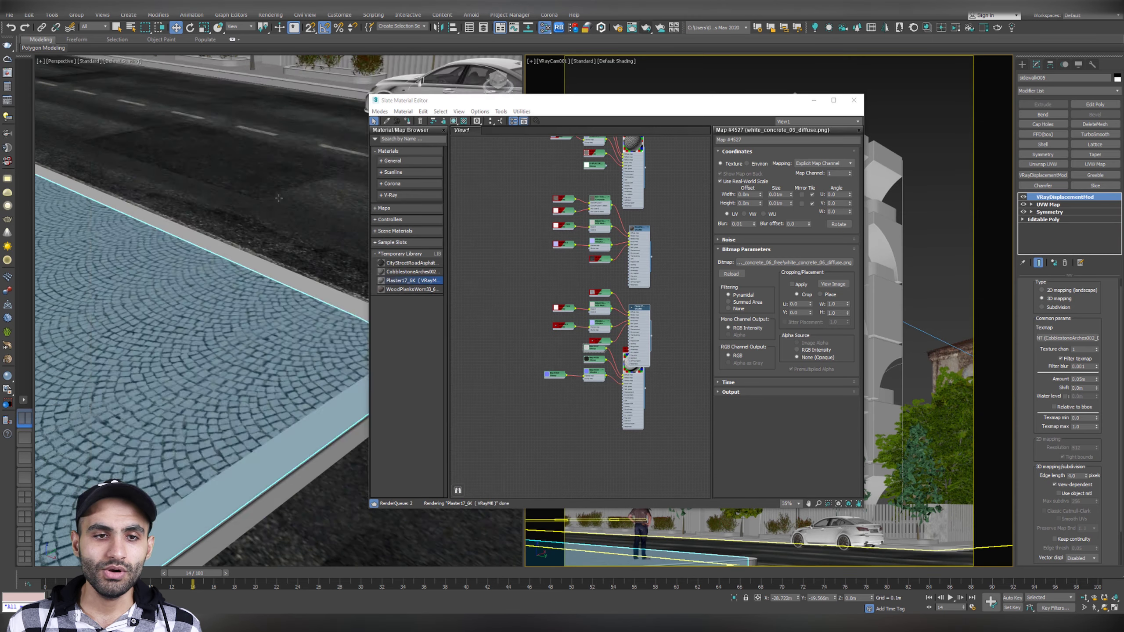
pyautogui.scroll(8, 315, 310)
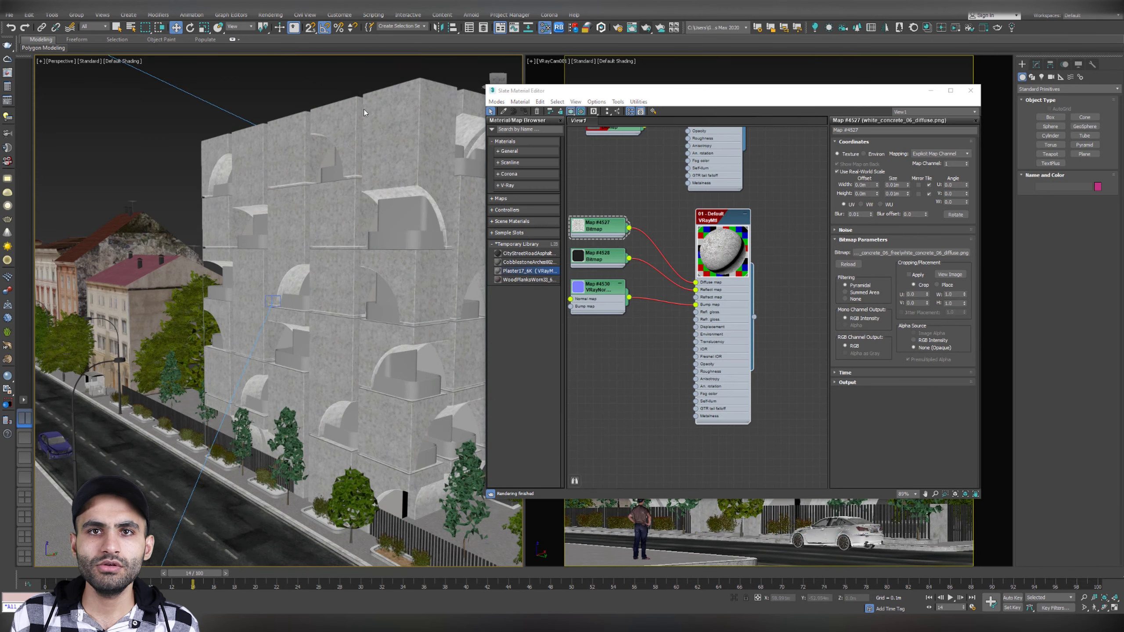
pyautogui.moveTo(389, 163)
pyautogui.keyDown('alt'); pyautogui.mouseDown(button='middle')
pyautogui.moveTo(254, 162)
pyautogui.moveTo(301, 128)
pyautogui.mouseUp(button='middle'); pyautogui.keyUp('alt')
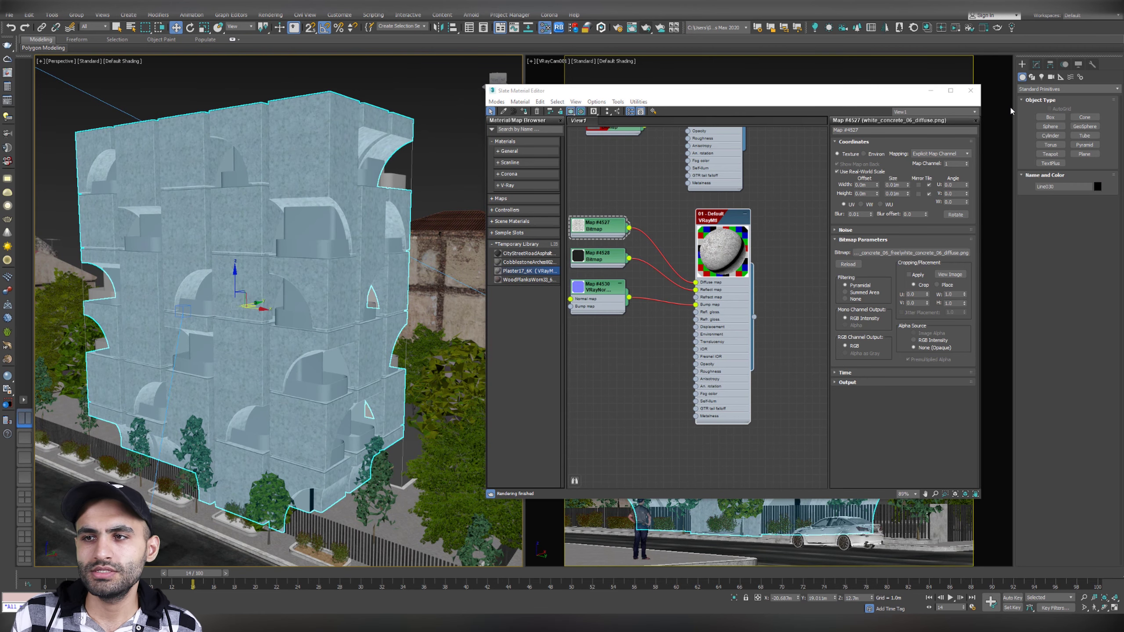
pyautogui.click(1035, 66)
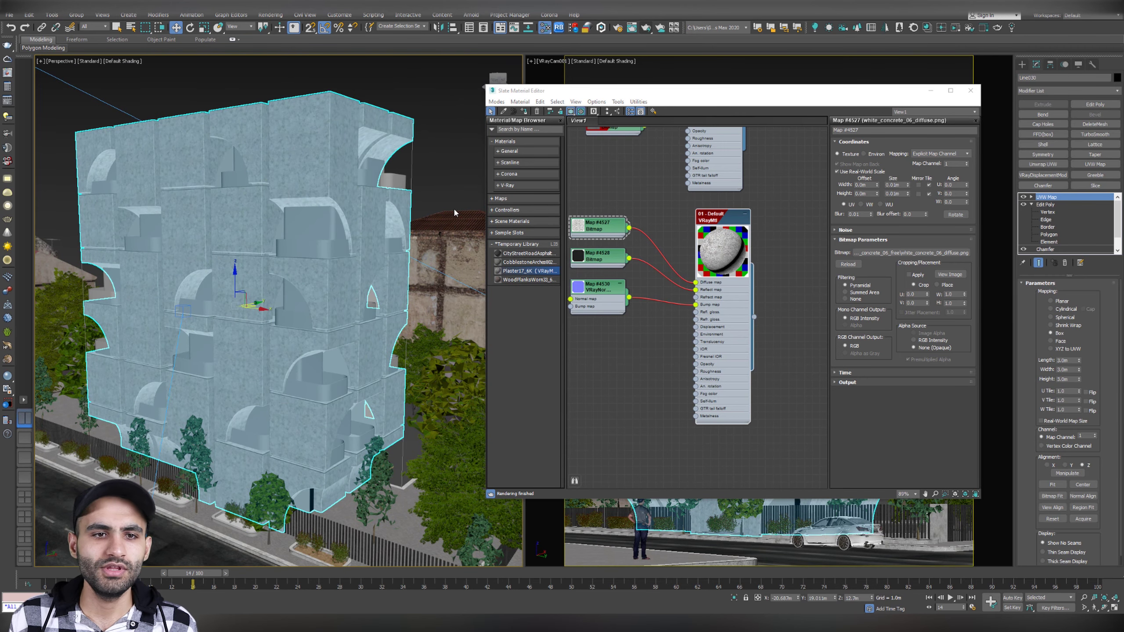
# Step: Deselect the building, close the Slate Material Editor, and render the camera view with V-Ray
pyautogui.click(458, 149)
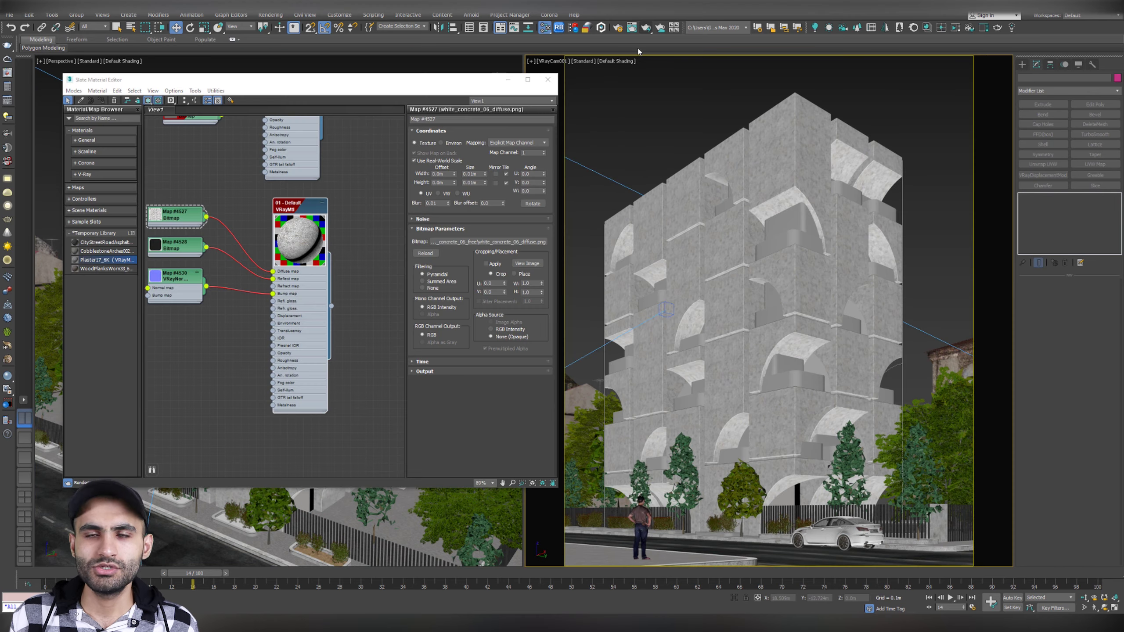
pyautogui.click(548, 79)
pyautogui.click(645, 29)
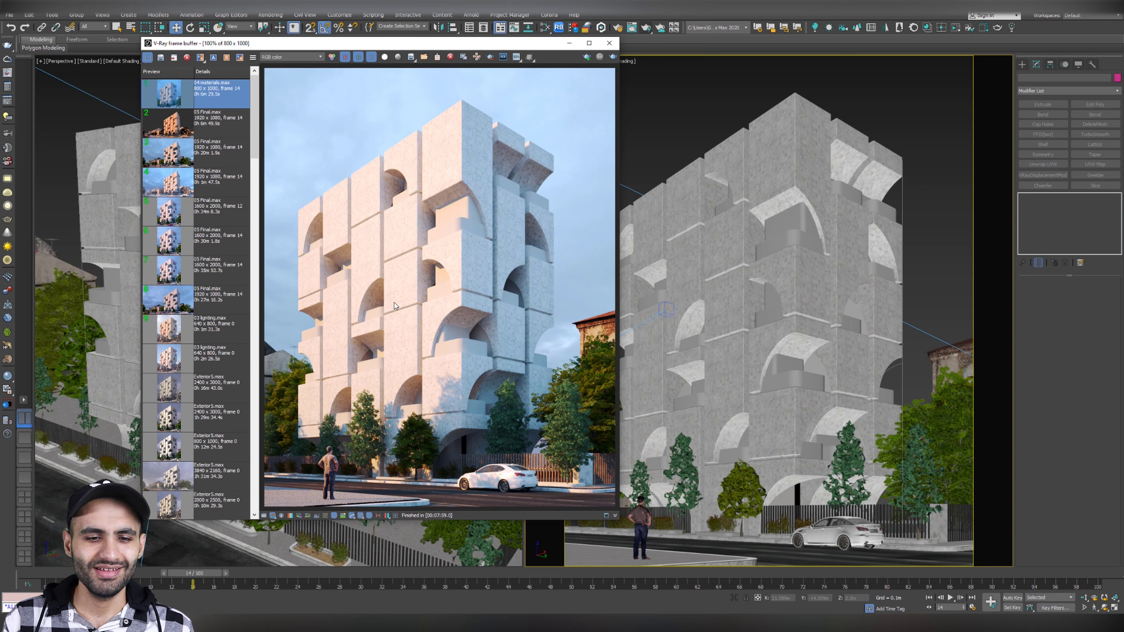
# Step: Inspect the rendered sidewalk, road and concrete facade closely in the V-Ray frame buffer
pyautogui.scroll(1, 397, 503)
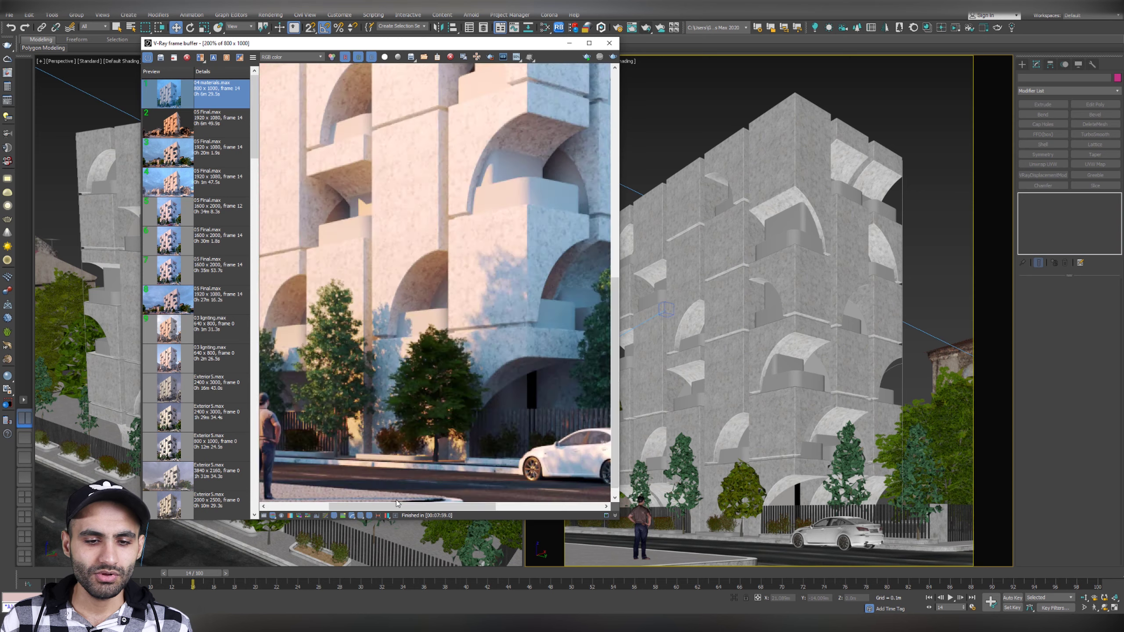
pyautogui.scroll(1, 397, 504)
pyautogui.moveTo(397, 503); pyautogui.dragTo(368, 477, button='middle')
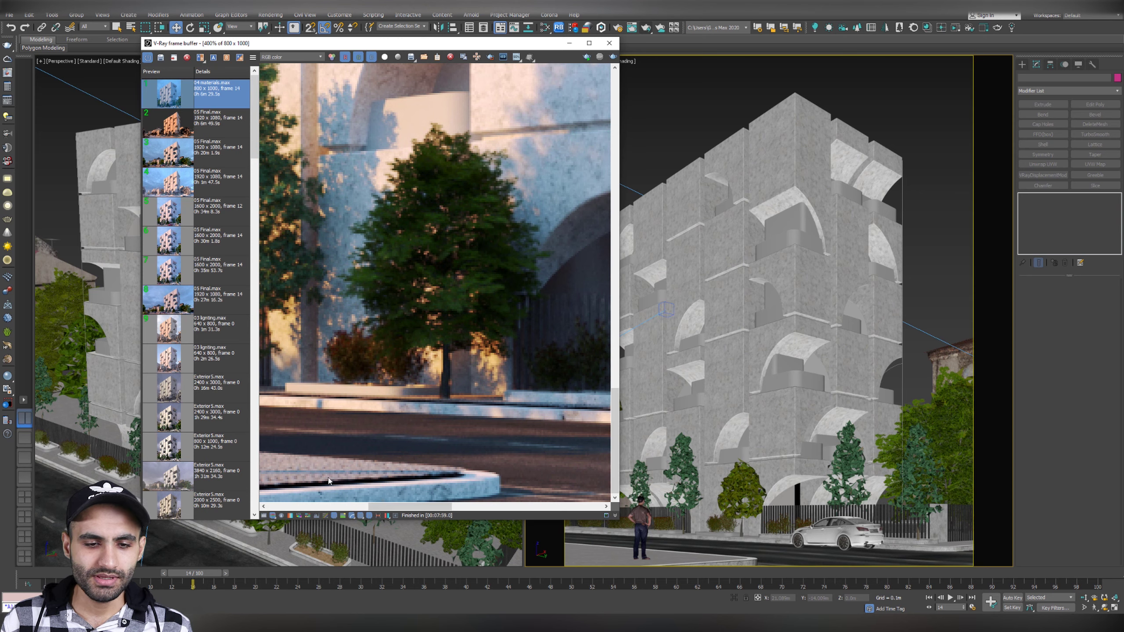
pyautogui.scroll(-2, 453, 369)
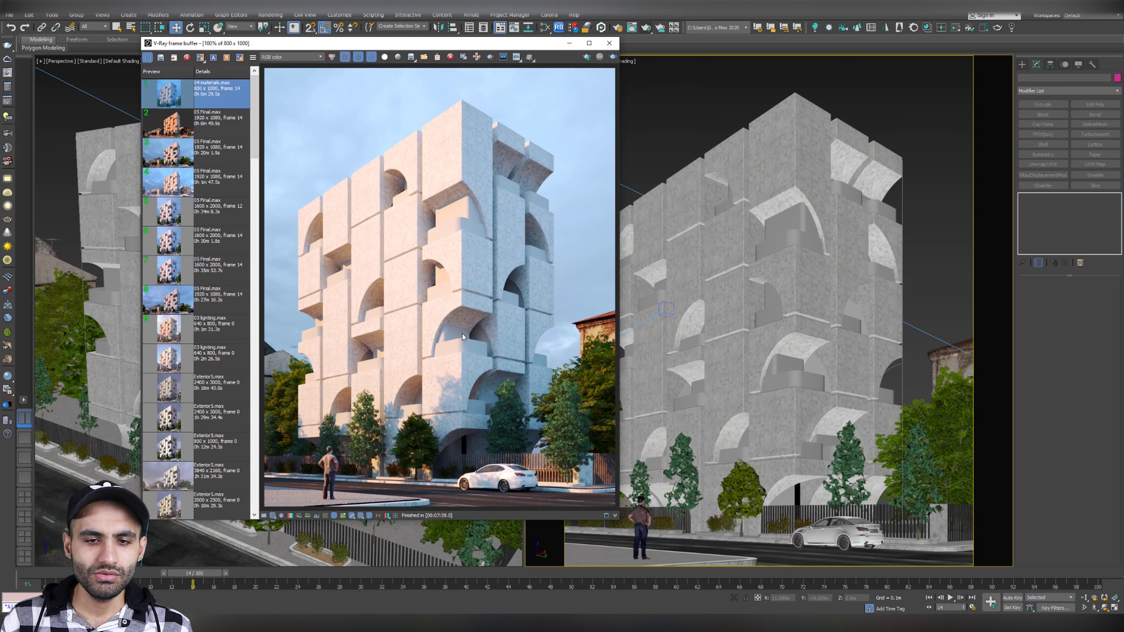
pyautogui.scroll(2, 456, 368)
pyautogui.scroll(-2, 455, 367)
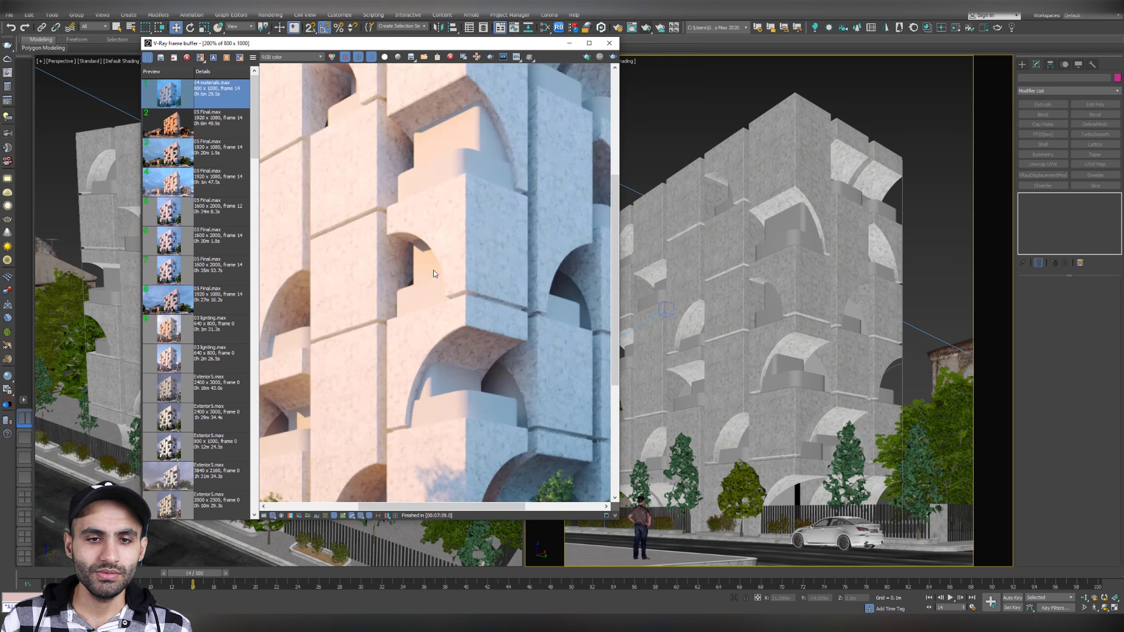
# Step: Move the frame buffer clear of the perspective view and draw a render region over the sidewalk around the man's feet
pyautogui.moveTo(487, 47); pyautogui.dragTo(658, 23)
pyautogui.moveTo(698, 30); pyautogui.dragTo(782, 40)
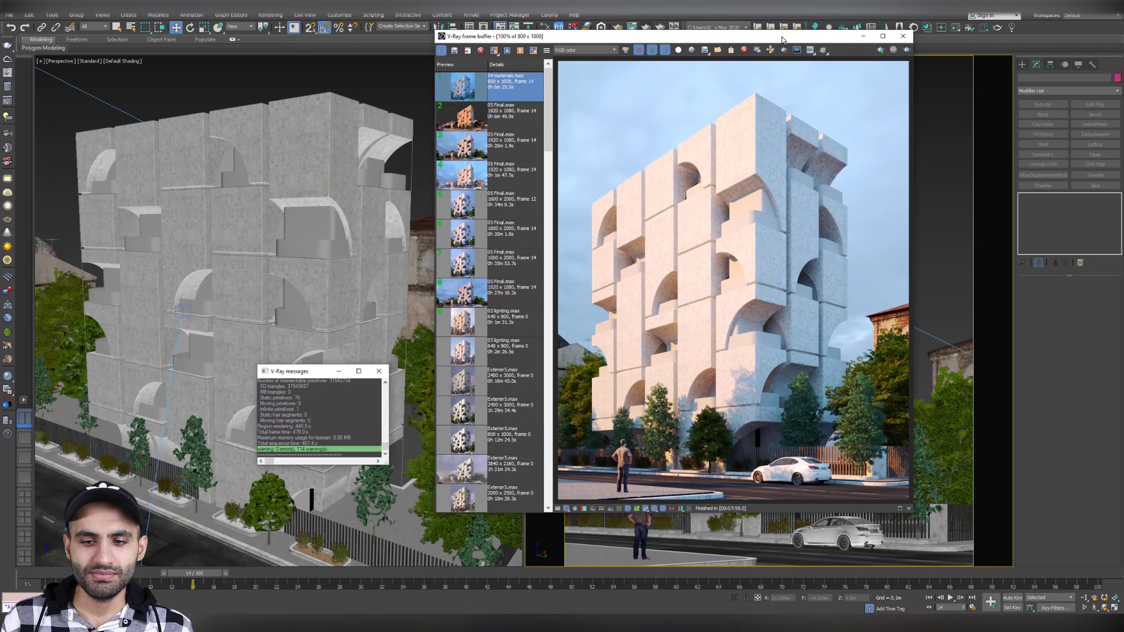
pyautogui.moveTo(718, 487)
pyautogui.mouseDown()
pyautogui.moveTo(697, 500)
pyautogui.moveTo(589, 500)
pyautogui.mouseUp()
# Step: Select the sidewalk and enable Keep continuity in its VRayDisplacementMod modifier
pyautogui.moveTo(248, 266); pyautogui.dragTo(181, 142, button='middle')
pyautogui.click(243, 290)
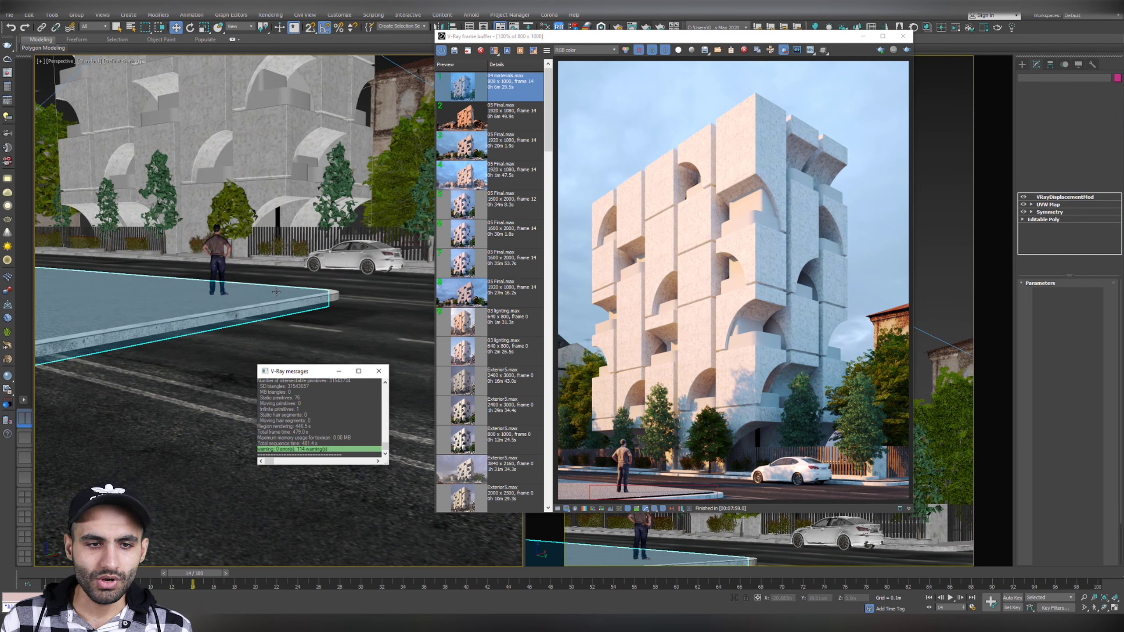
pyautogui.keyDown('alt'); pyautogui.moveTo(276, 253); pyautogui.dragTo(264, 197, button='middle'); pyautogui.keyUp('alt')
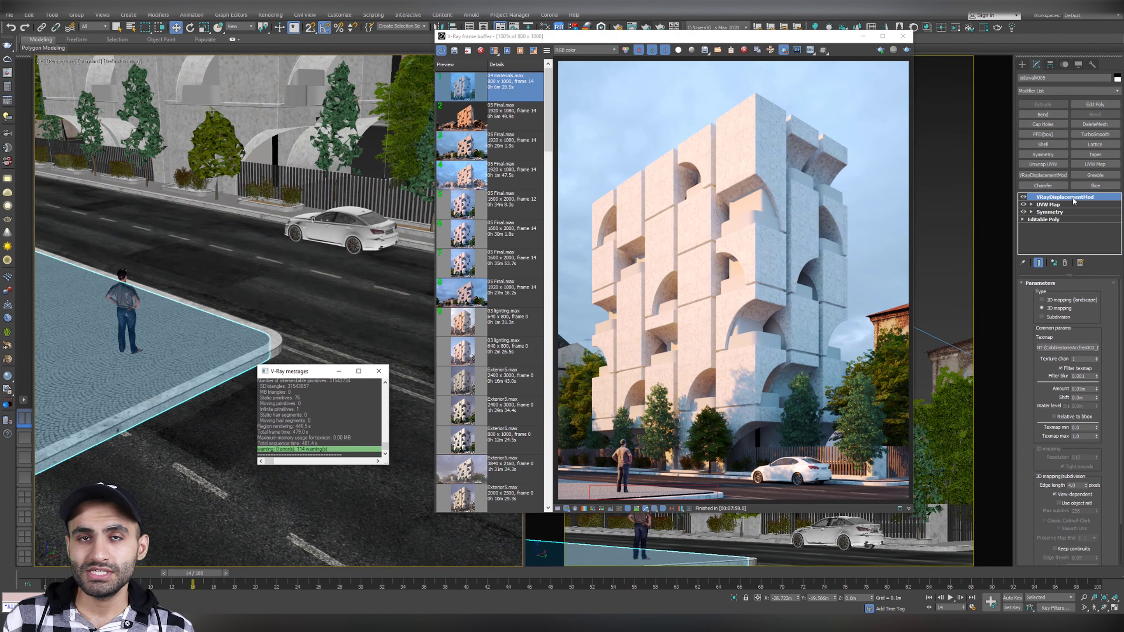
pyautogui.scroll(-3, 1016, 309)
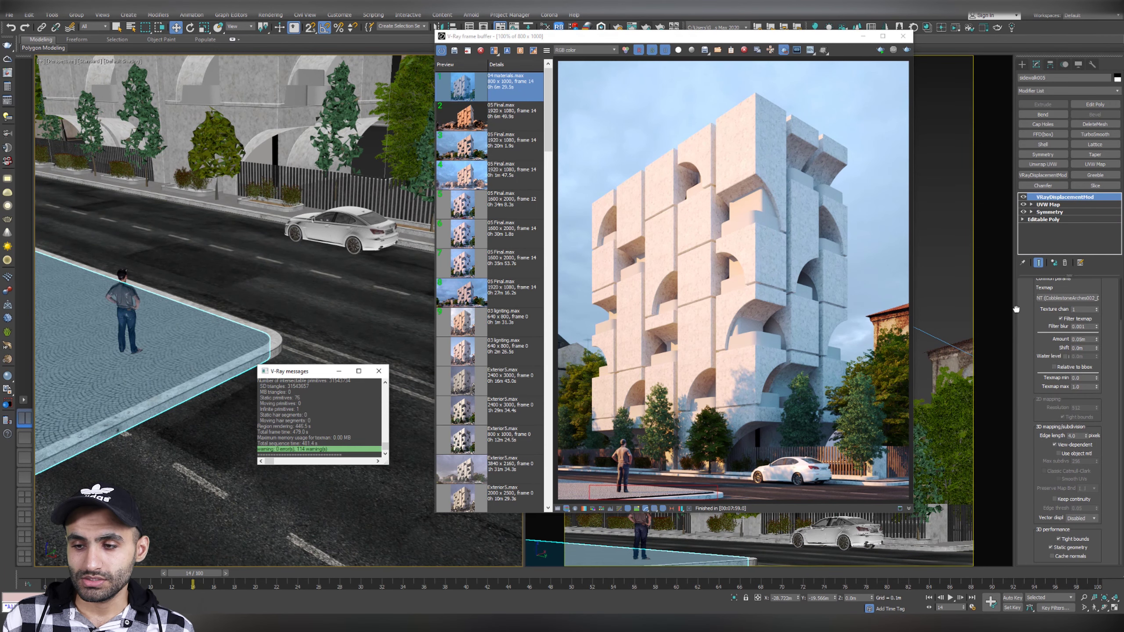
pyautogui.click(1055, 499)
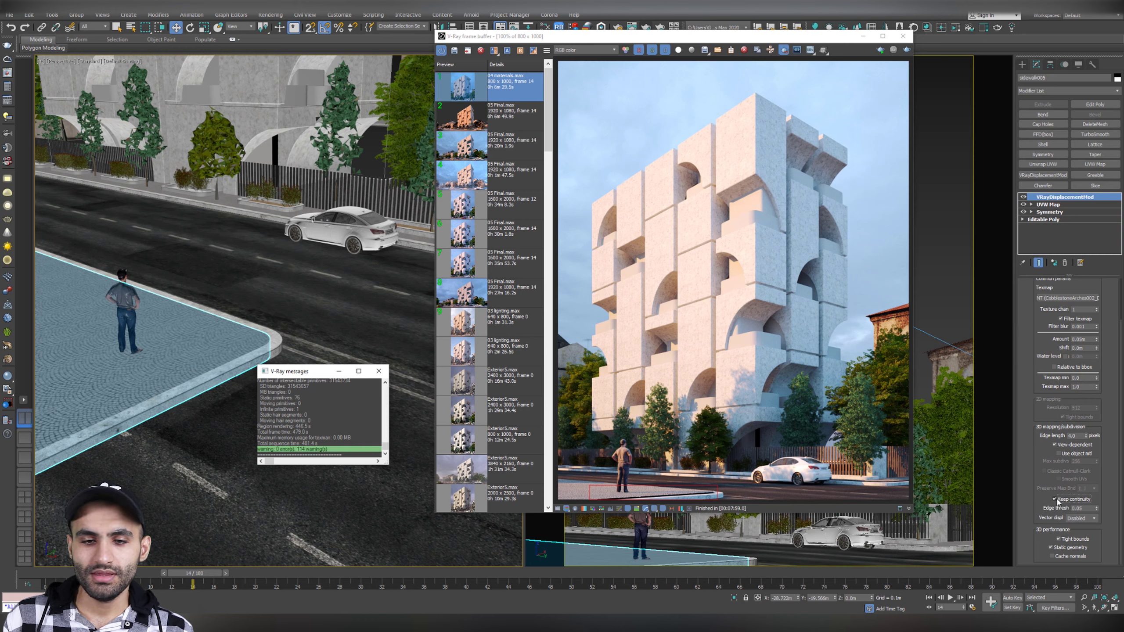
# Step: Render the sidewalk region, turn off region rendering, and inspect the corrected curb edge
pyautogui.click(906, 50)
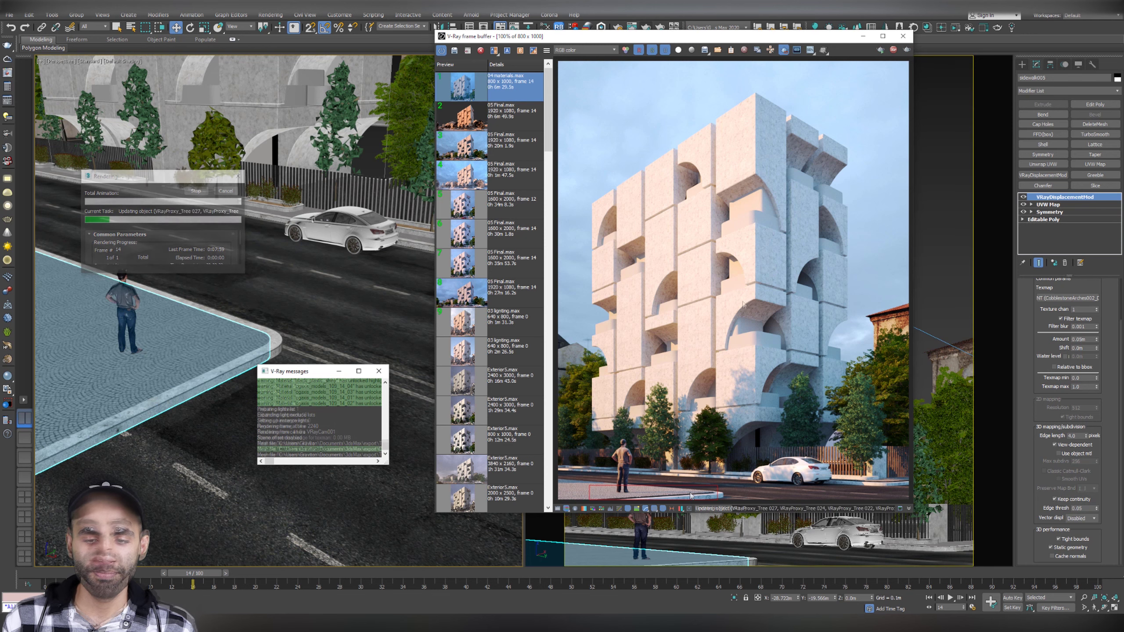
pyautogui.click(784, 51)
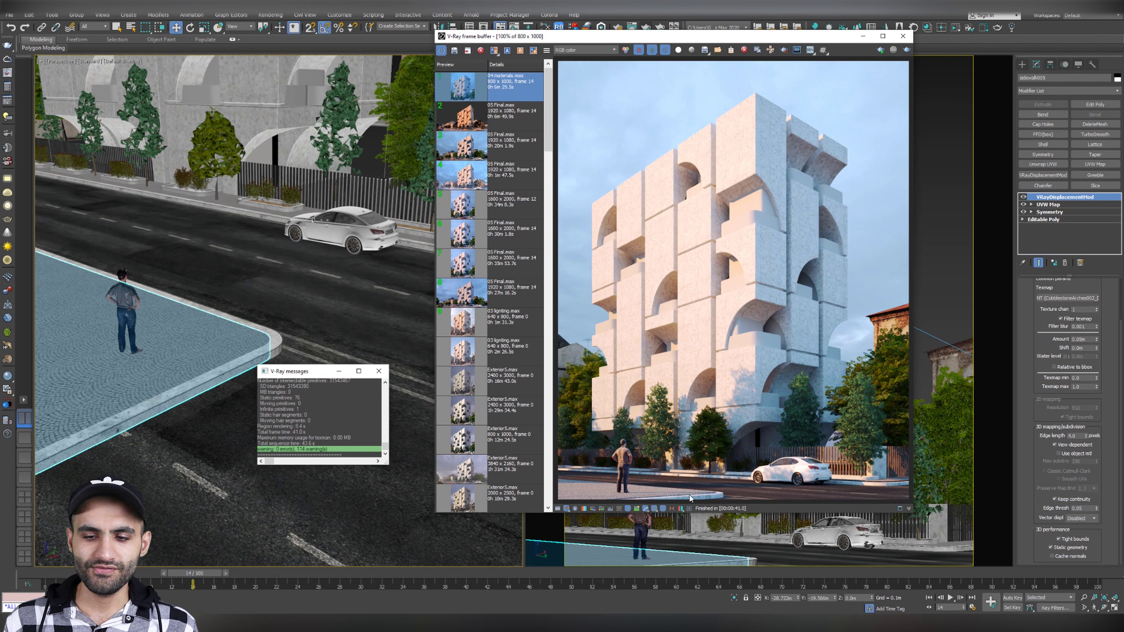
pyautogui.scroll(2, 689, 495)
pyautogui.scroll(-2, 695, 377)
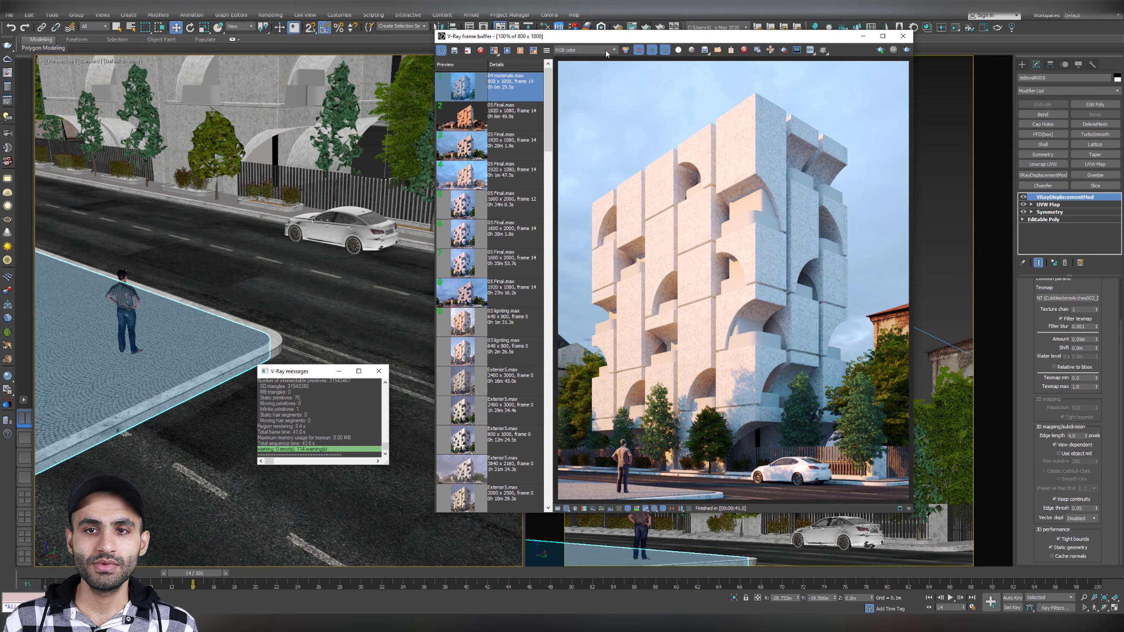
# Step: Arrange the frame buffer and Slate Material Editor side by side and create a new VRayMtl for glass
pyautogui.moveTo(729, 39); pyautogui.dragTo(357, 59)
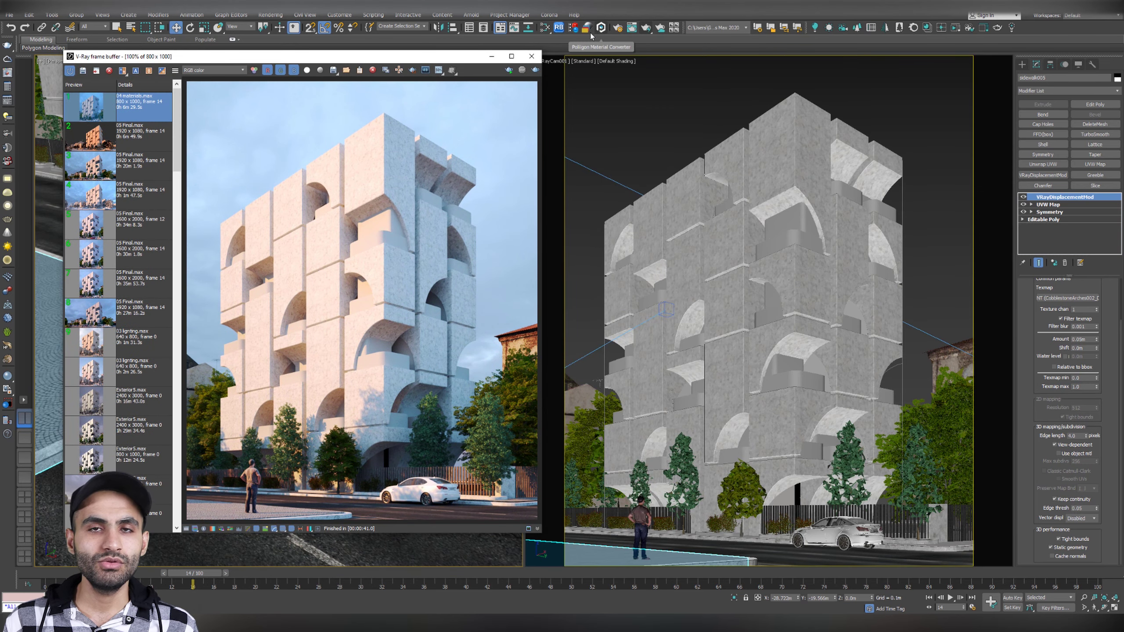
pyautogui.click(636, 8)
pyautogui.click(548, 32)
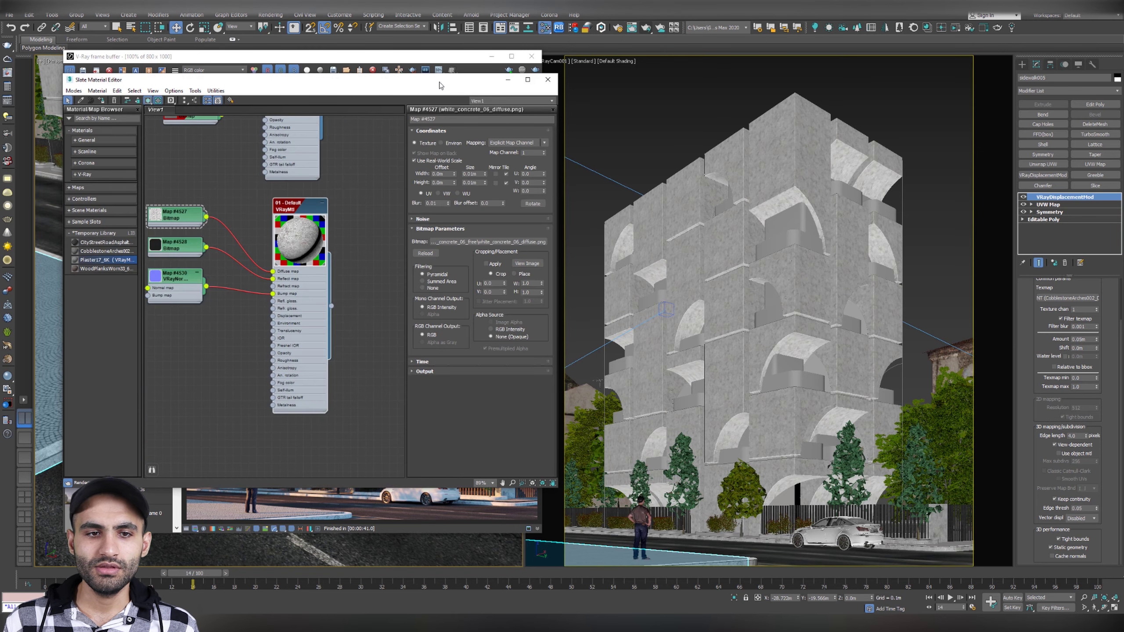
pyautogui.moveTo(440, 80); pyautogui.dragTo(893, 56)
pyautogui.click(532, 150)
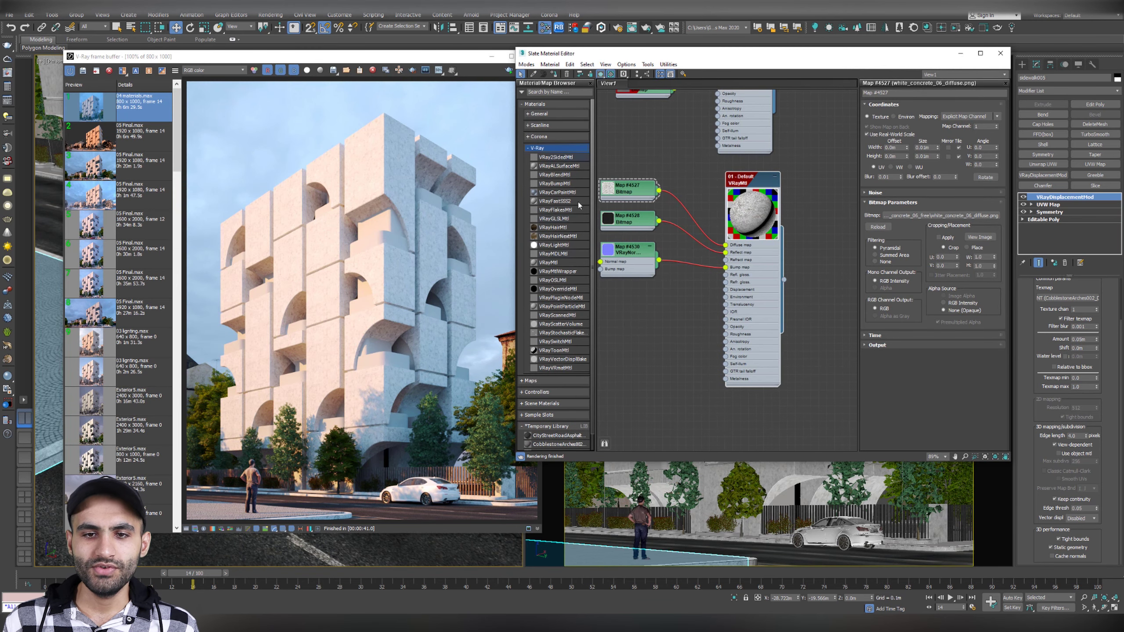
pyautogui.doubleClick(555, 264)
pyautogui.moveTo(781, 213); pyautogui.dragTo(706, 191, button='middle')
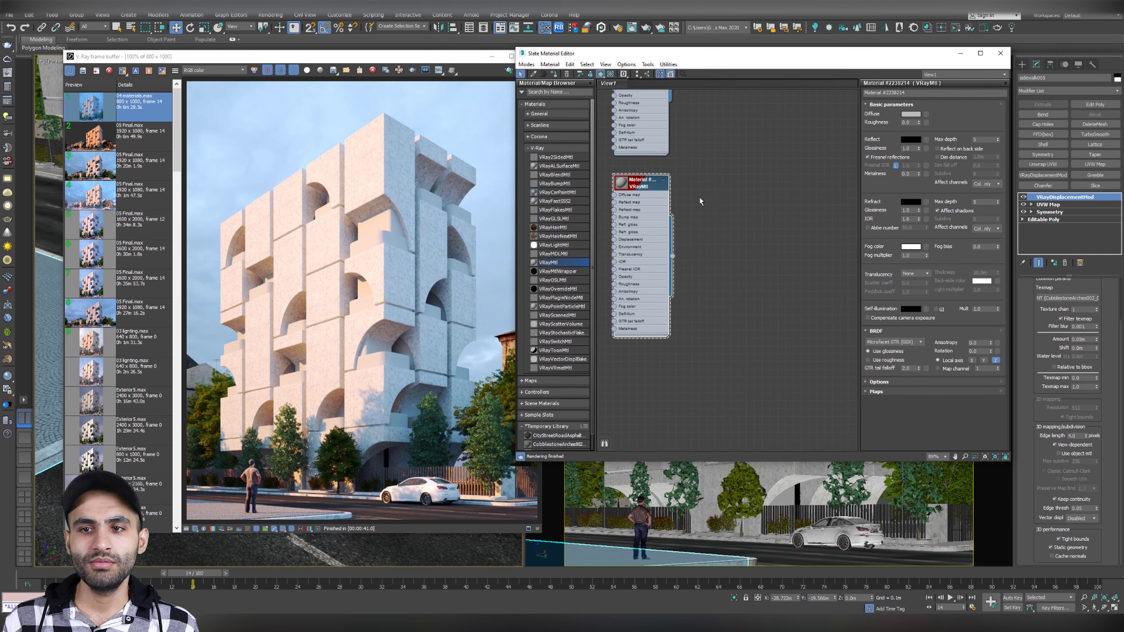
# Step: Set the new material's diffuse color to near-black and its reflection color to pure white
pyautogui.click(906, 115)
pyautogui.moveTo(191, 95); pyautogui.dragTo(179, 124)
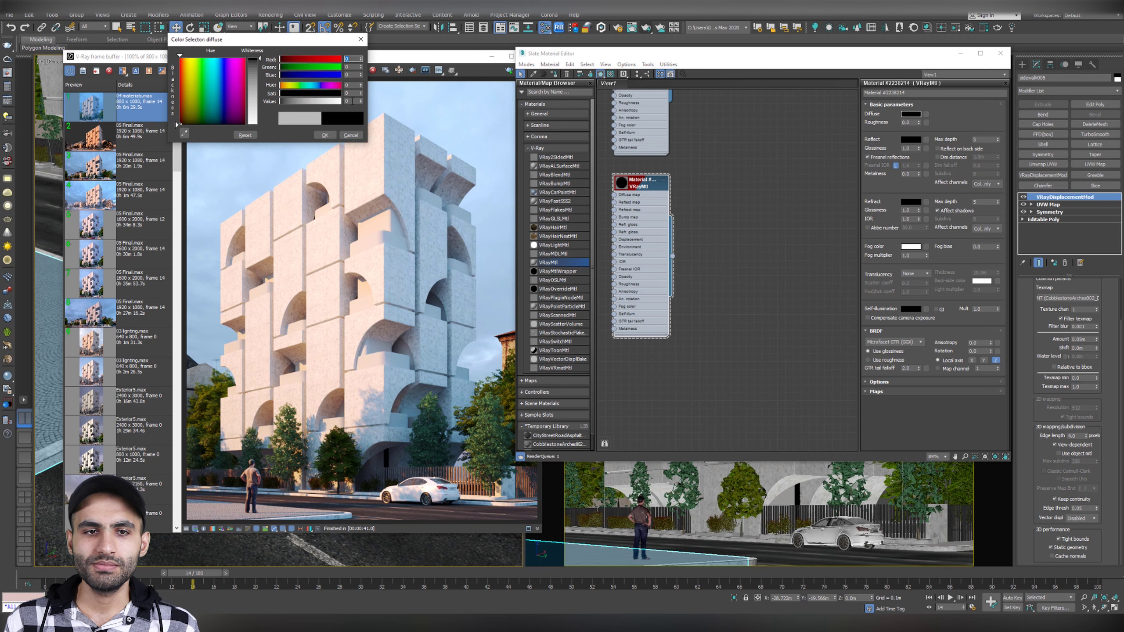
pyautogui.click(324, 135)
pyautogui.click(907, 141)
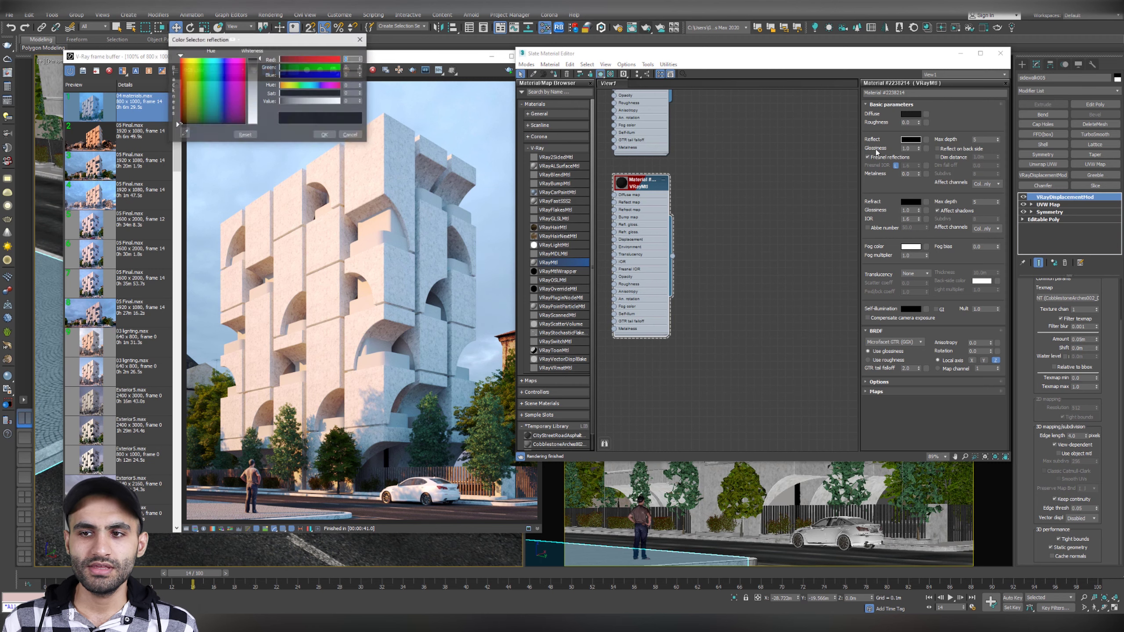
pyautogui.moveTo(291, 101); pyautogui.dragTo(366, 112)
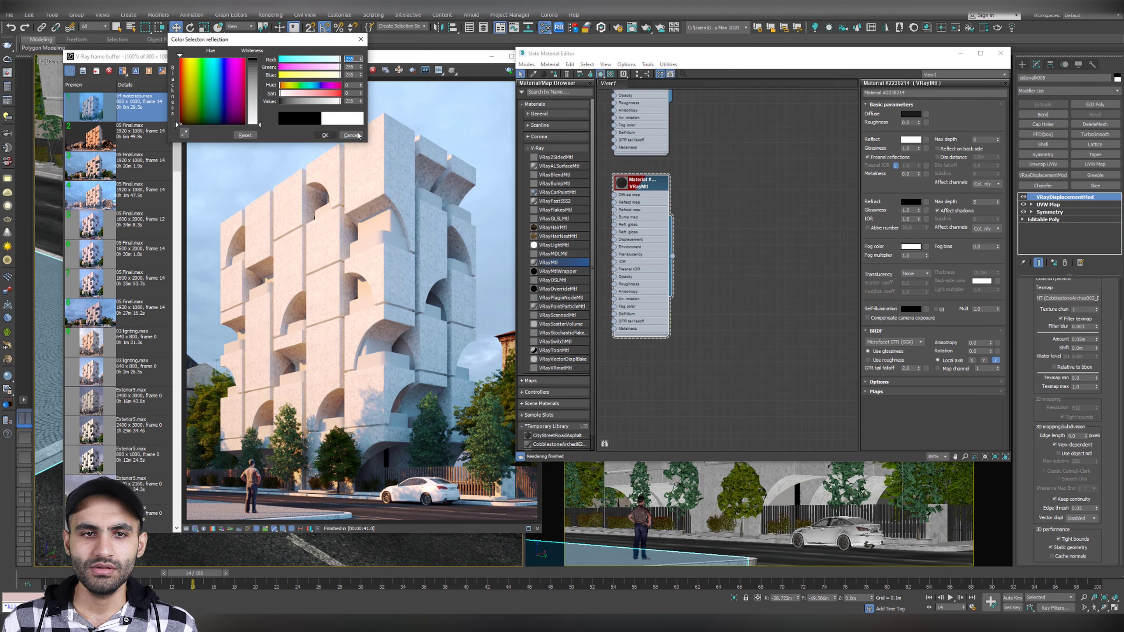
pyautogui.click(360, 103)
pyautogui.click(324, 135)
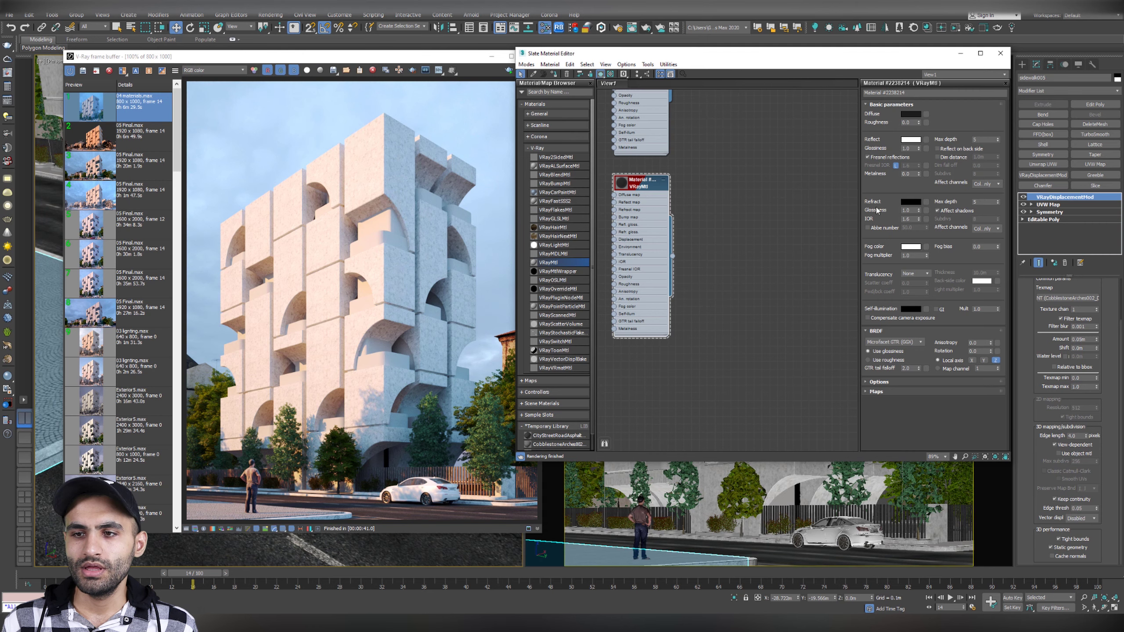
# Step: Set the glass material's refraction color to pure white and its fog color to light gray
pyautogui.click(910, 202)
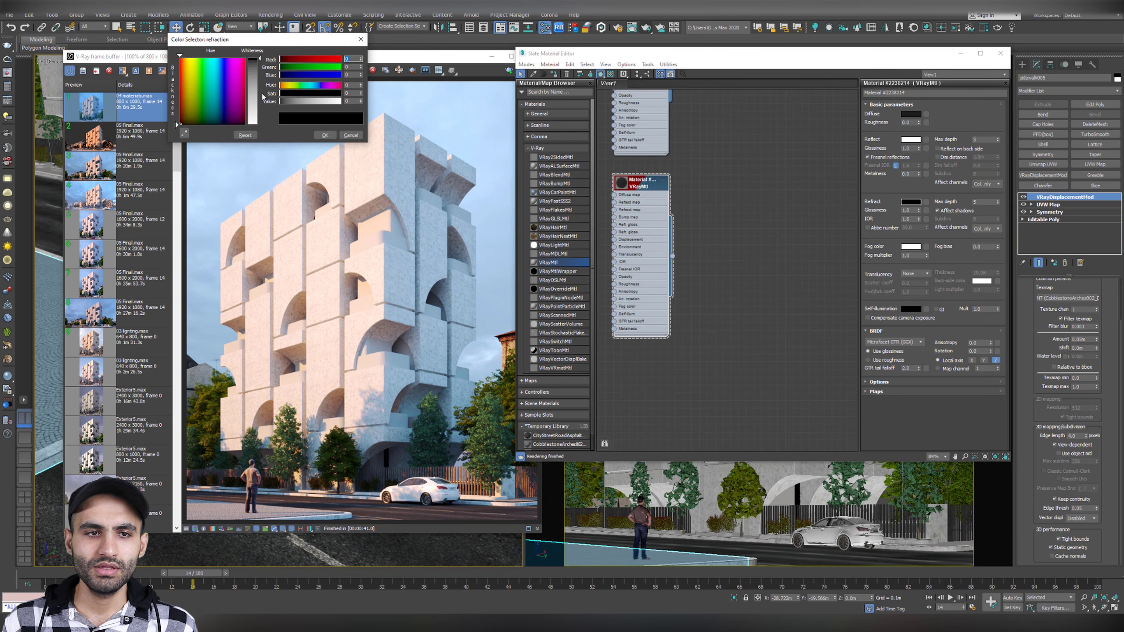
pyautogui.moveTo(264, 96); pyautogui.dragTo(260, 125)
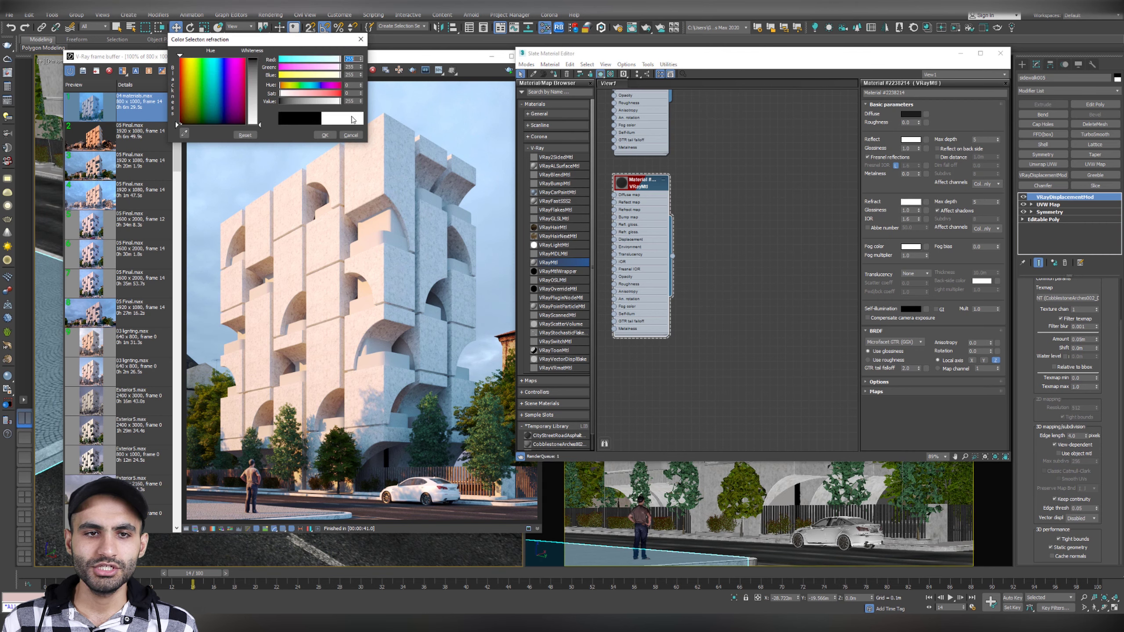
pyautogui.click(332, 137)
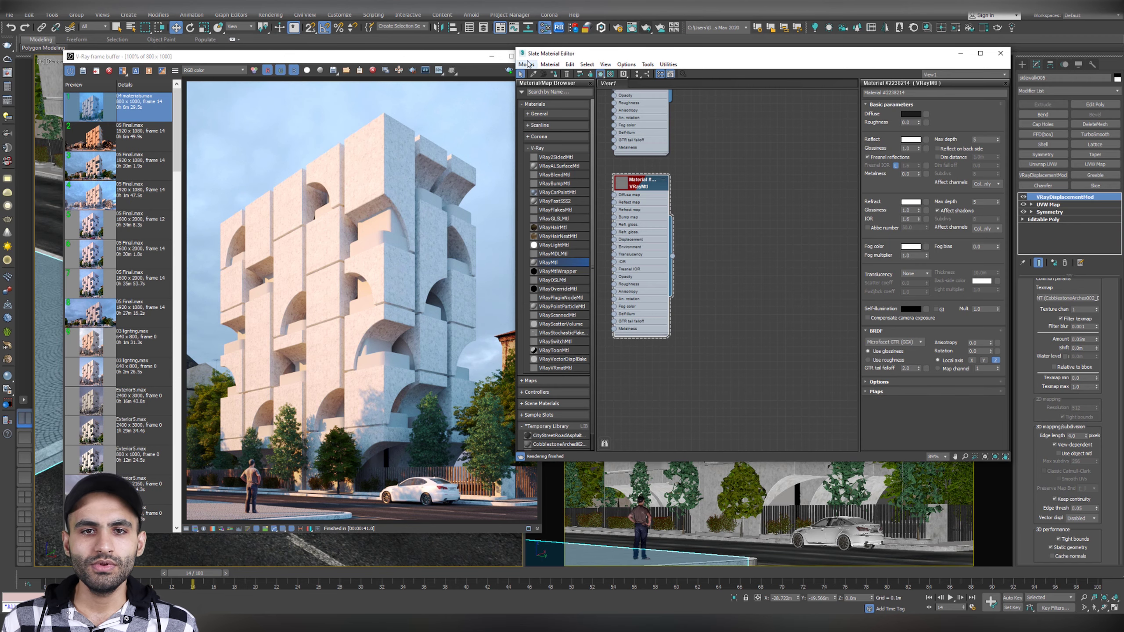
pyautogui.moveTo(618, 57); pyautogui.dragTo(613, 100)
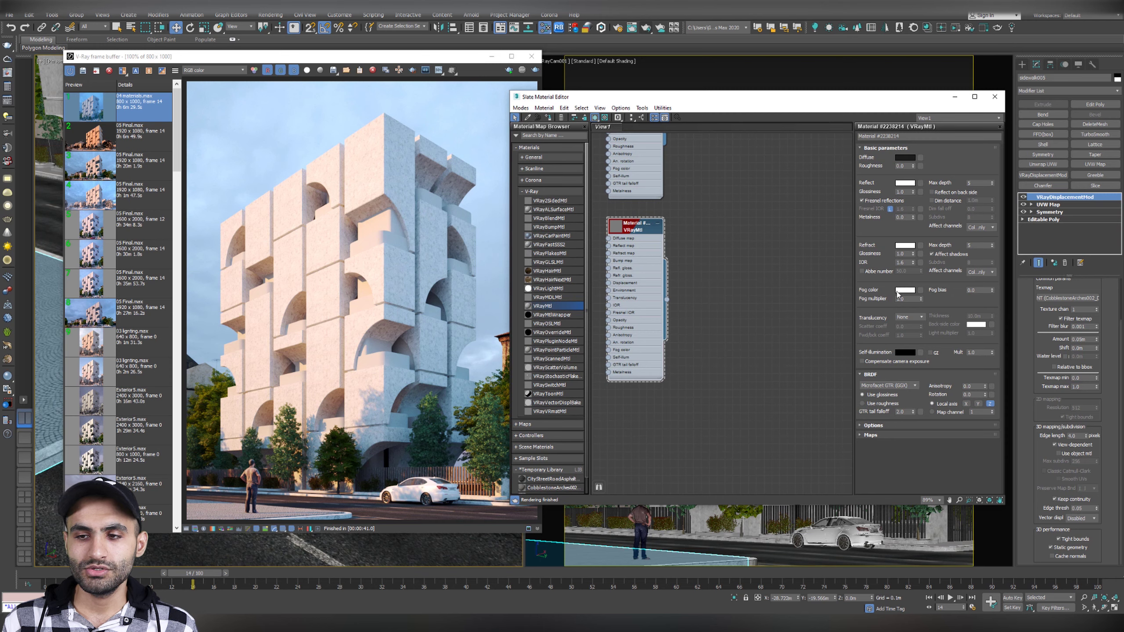
pyautogui.click(903, 291)
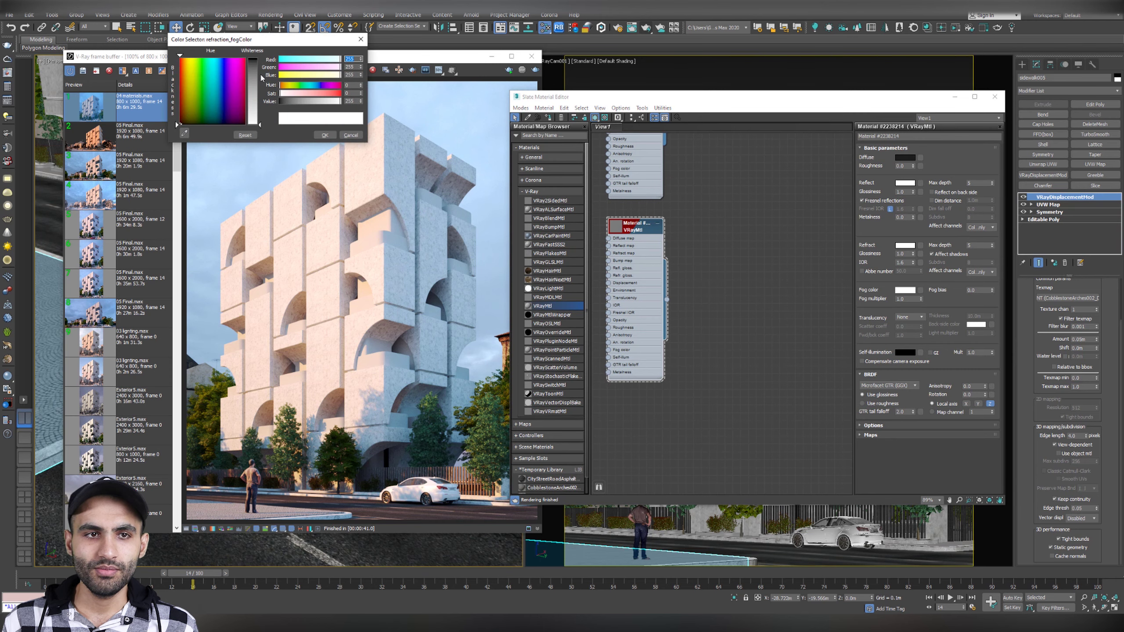
pyautogui.moveTo(274, 45); pyautogui.dragTo(340, 108)
pyautogui.click(265, 167)
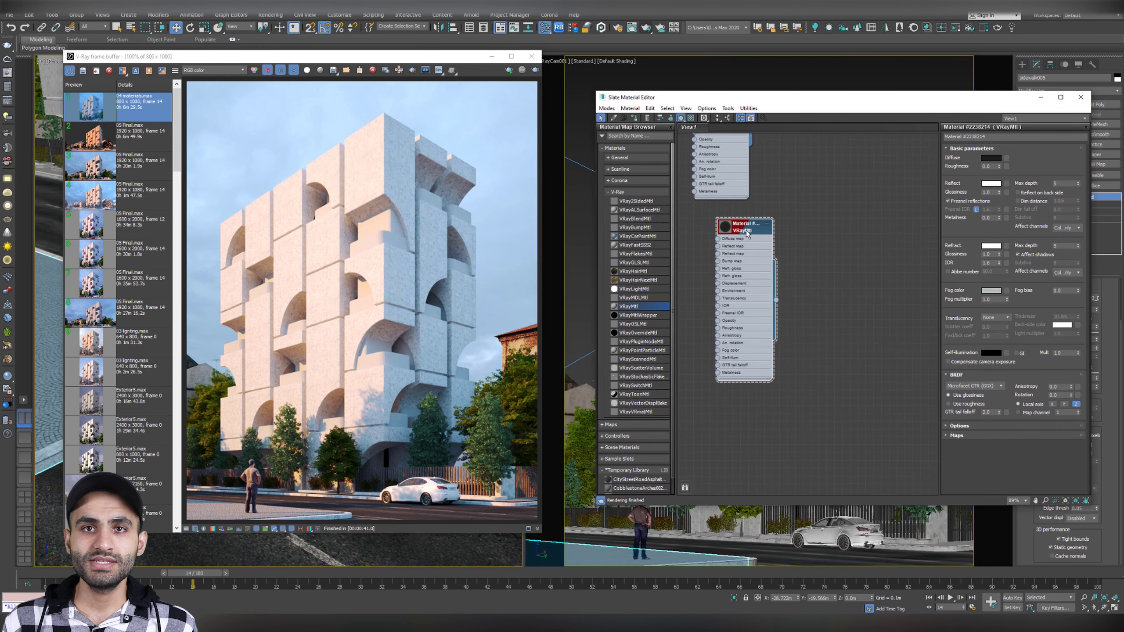
# Step: Select the glass balcony railings across the building and assign the 20 - Default V-Ray glass material to them
pyautogui.moveTo(451, 56); pyautogui.dragTo(447, 358)
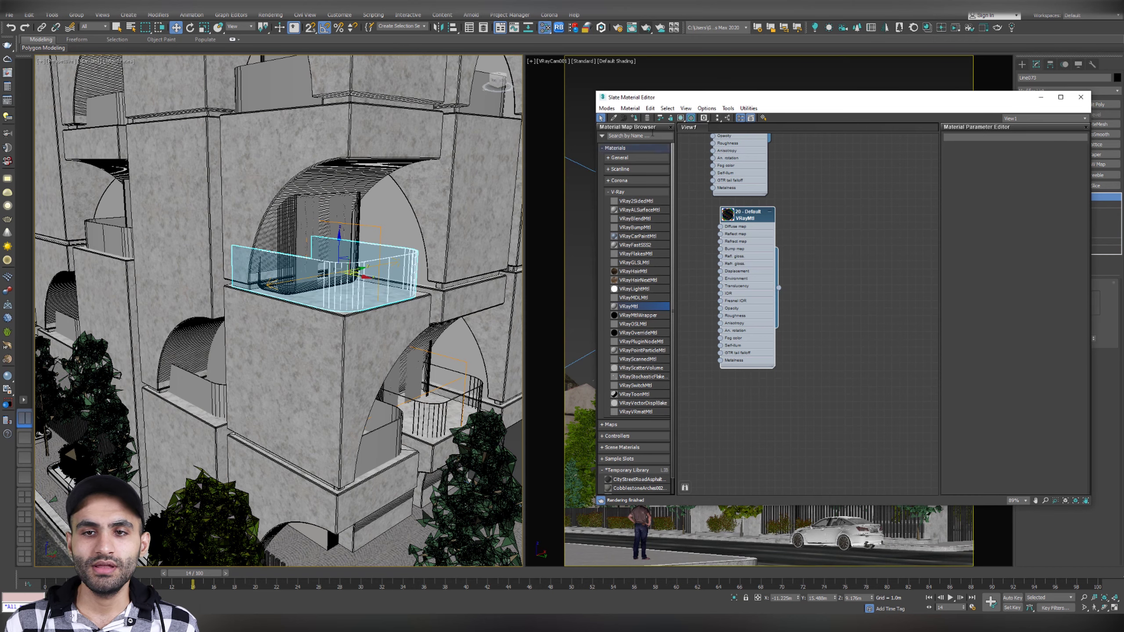
pyautogui.scroll(-3, 381, 312)
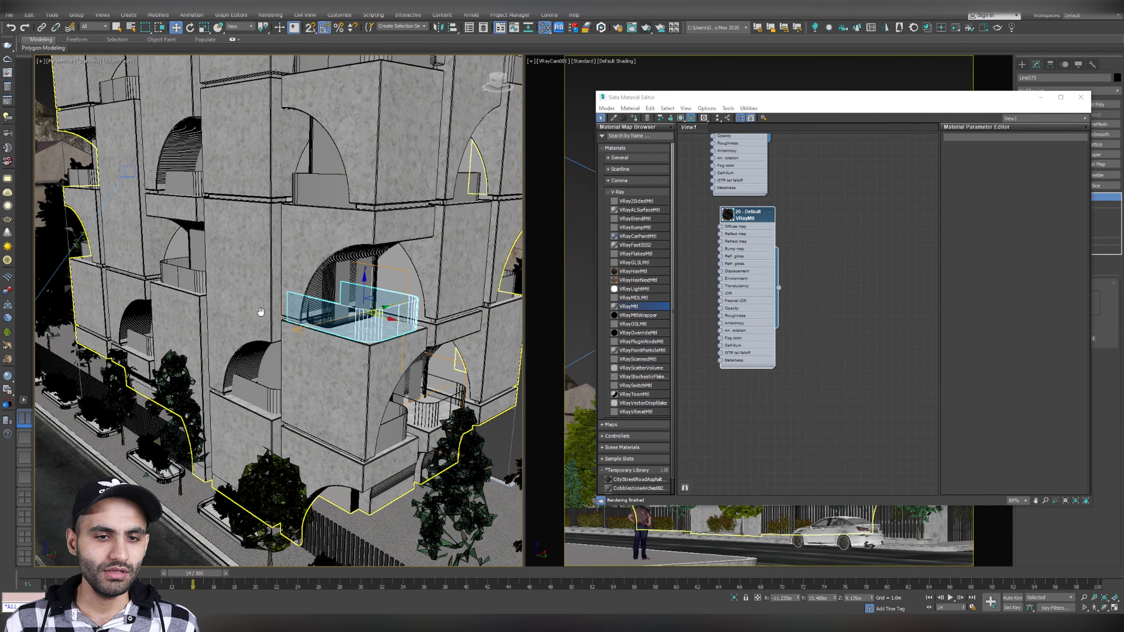
pyautogui.rightClick(381, 312)
pyautogui.click(416, 354)
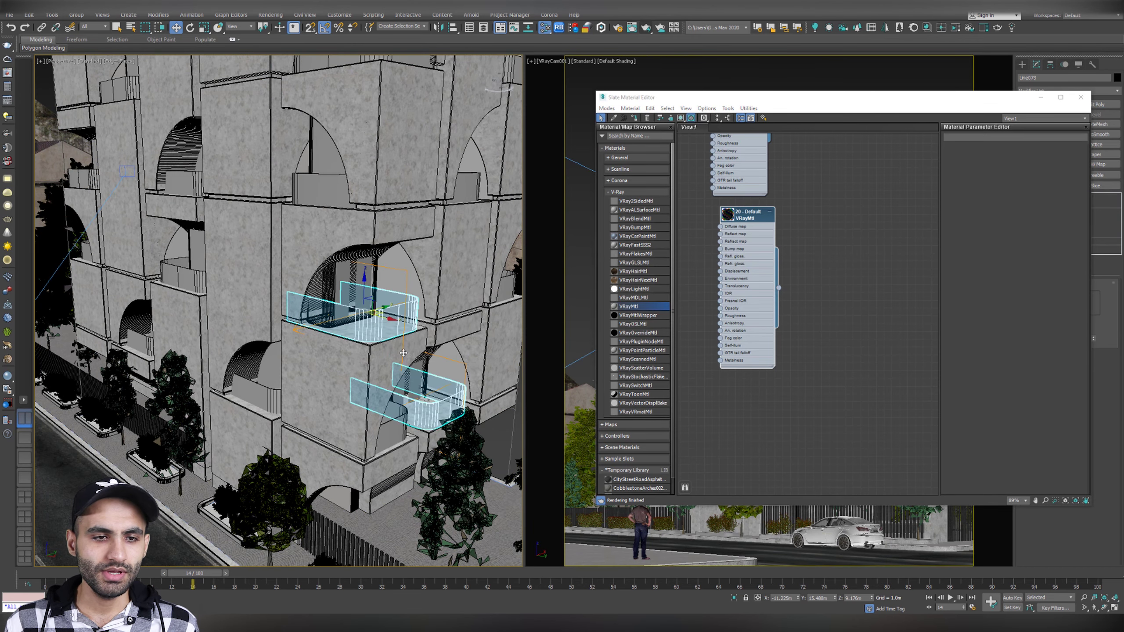
pyautogui.scroll(-5, 383, 335)
pyautogui.keyDown('alt'); pyautogui.moveTo(391, 330); pyautogui.dragTo(351, 353, button='middle'); pyautogui.keyUp('alt')
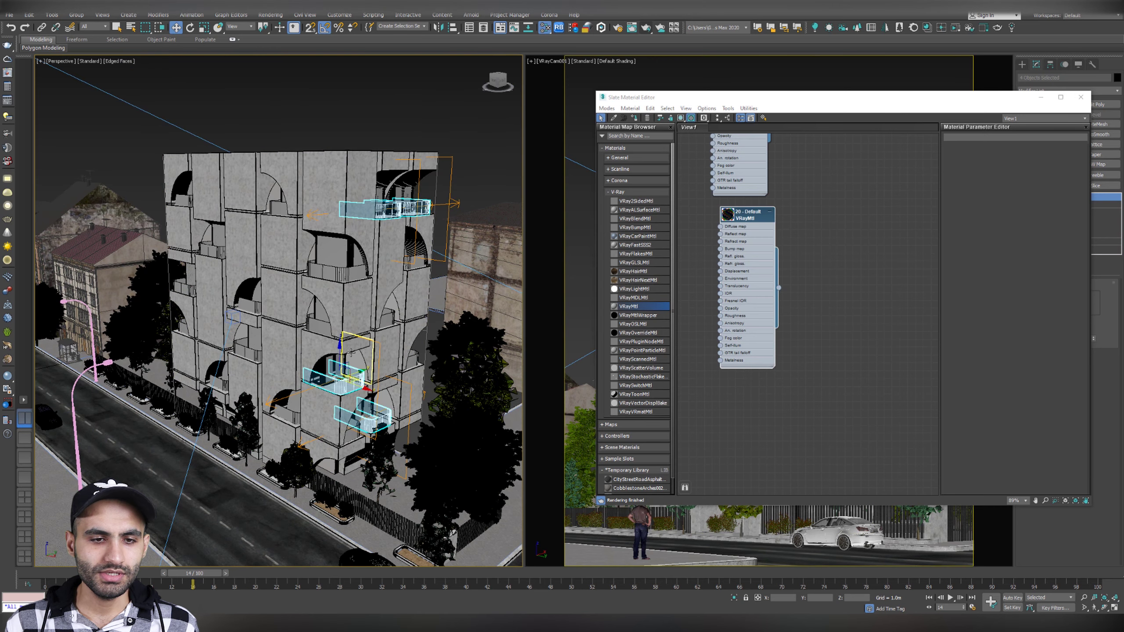
pyautogui.scroll(3, 350, 353)
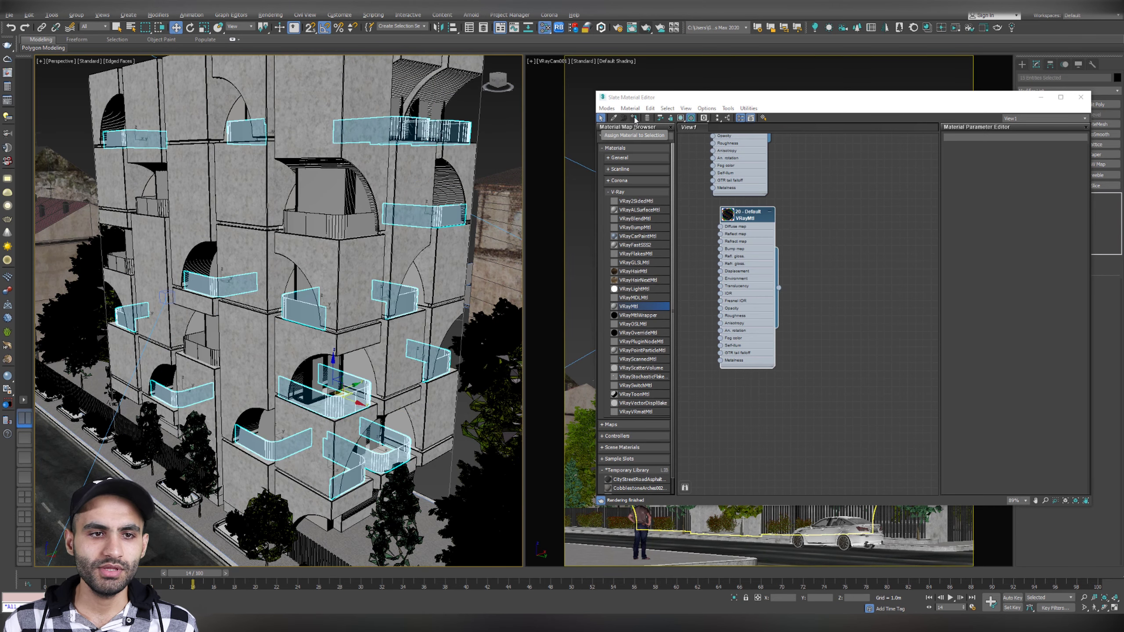
pyautogui.click(634, 119)
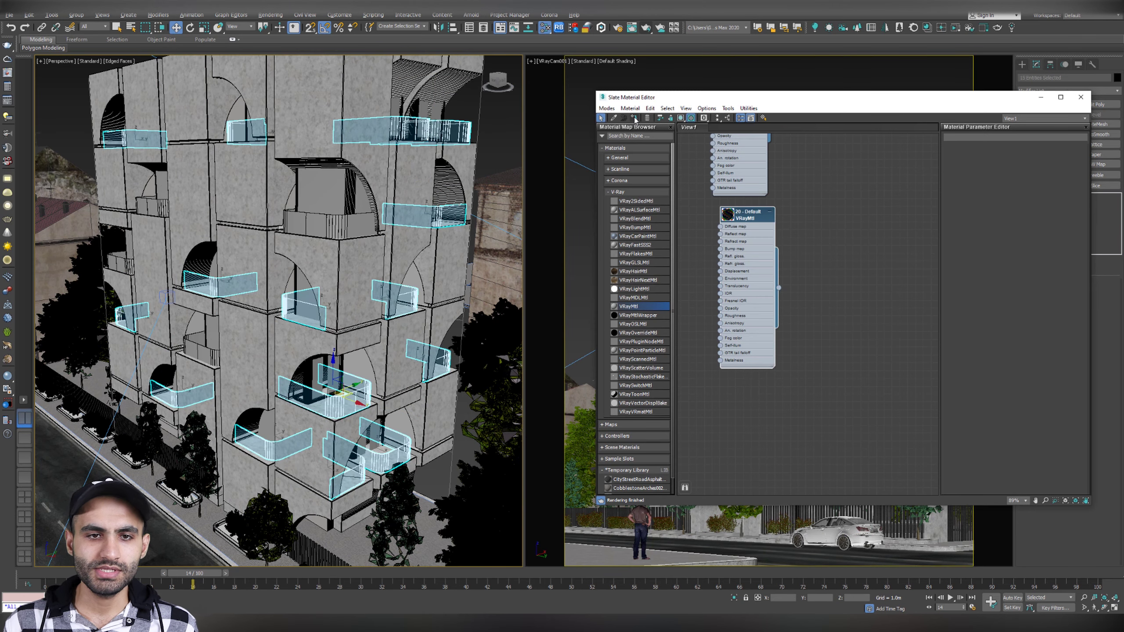
# Step: Duplicate the railing glass material below the original and open the copy's parameters
pyautogui.moveTo(758, 268); pyautogui.dragTo(811, 232, button='middle')
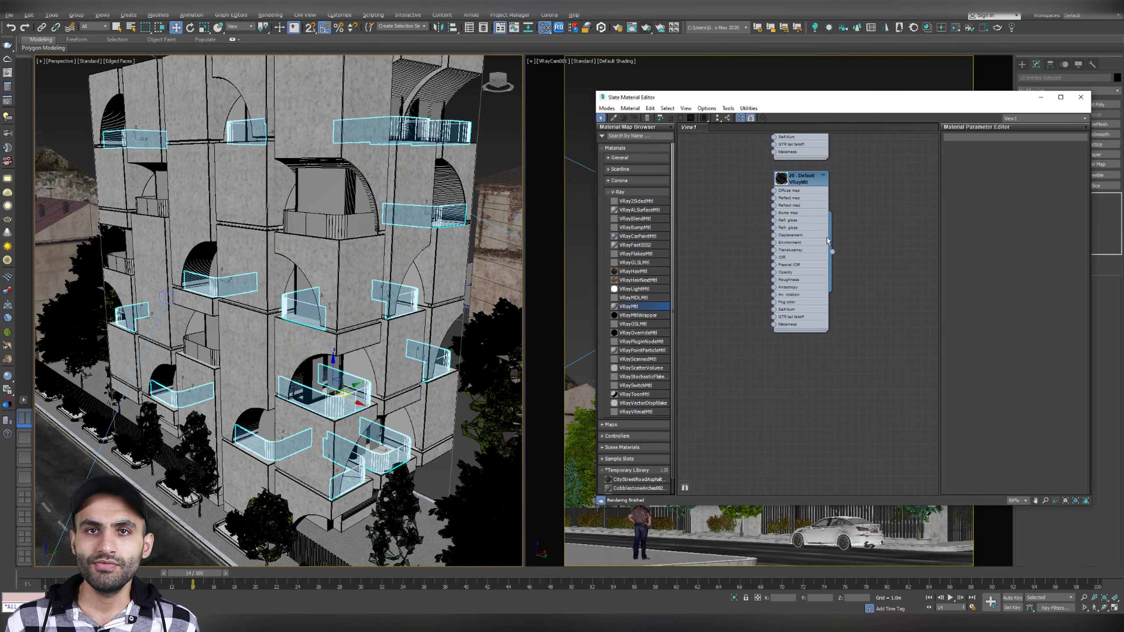
pyautogui.click(796, 190)
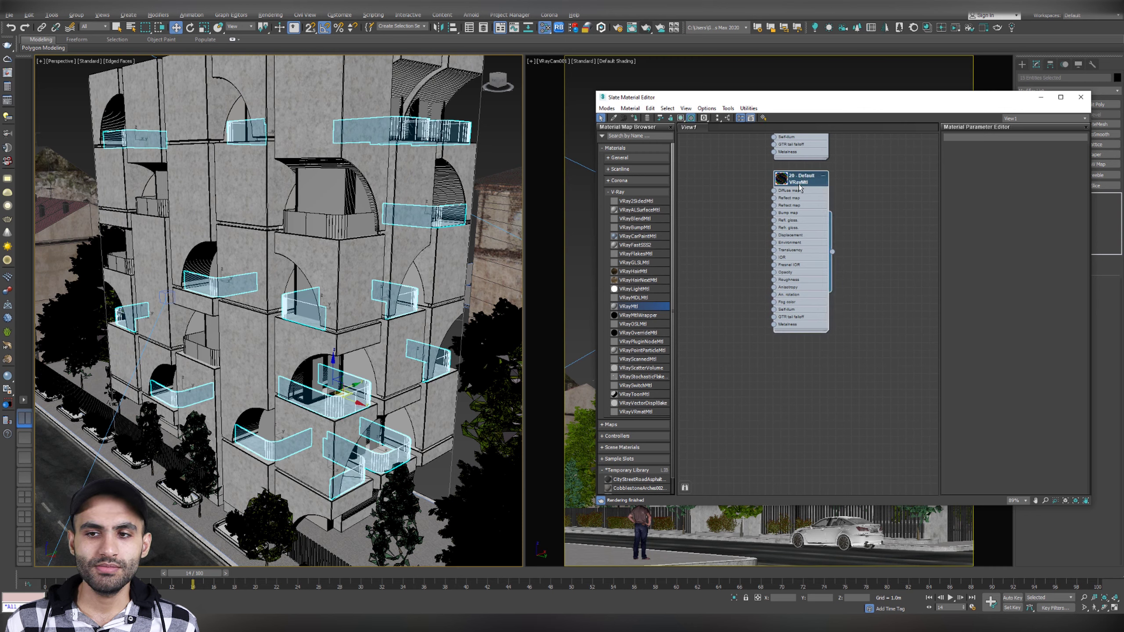
pyautogui.moveTo(802, 180)
pyautogui.keyDown('shift'); pyautogui.mouseDown()
pyautogui.moveTo(801, 364)
pyautogui.moveTo(808, 351)
pyautogui.mouseUp(); pyautogui.keyUp('shift')
pyautogui.moveTo(790, 292); pyautogui.dragTo(746, 187, button='middle')
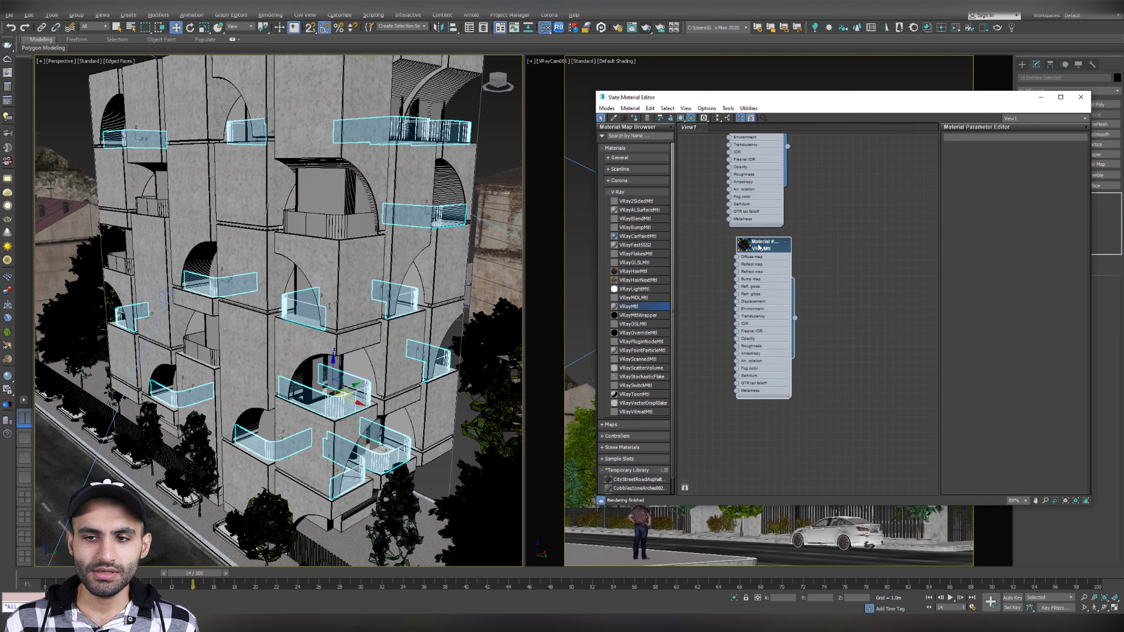
pyautogui.doubleClick(760, 247)
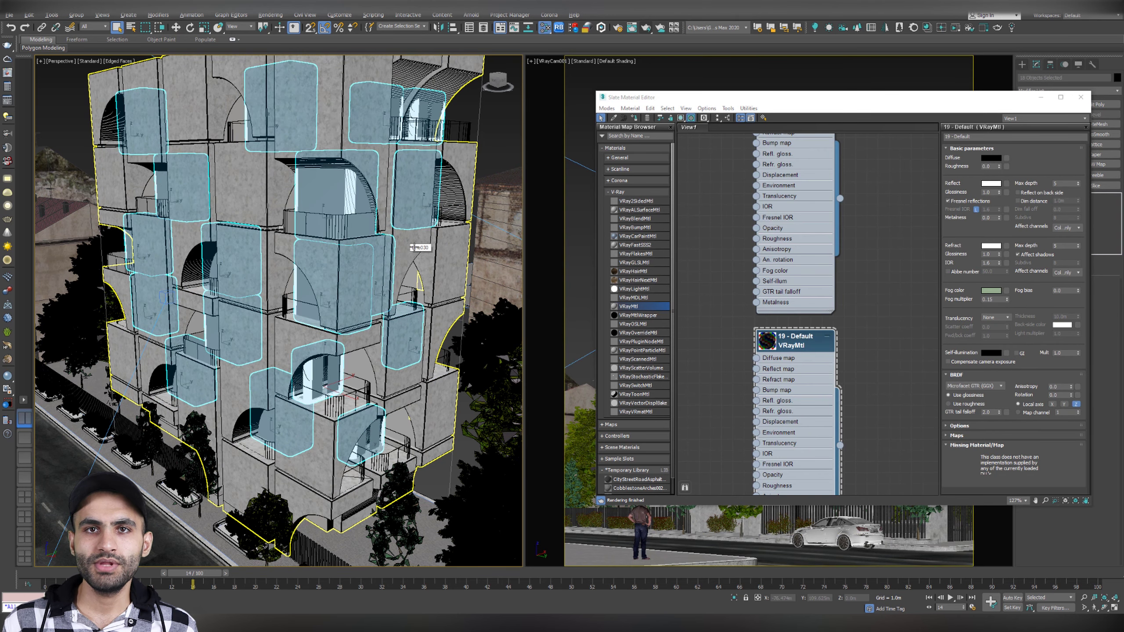
# Step: Assign the green-fogged 19 - Default glass material to the selected window panes and deselect them
pyautogui.moveTo(782, 345); pyautogui.dragTo(788, 348)
pyautogui.hotkey('ctrl', 'z')
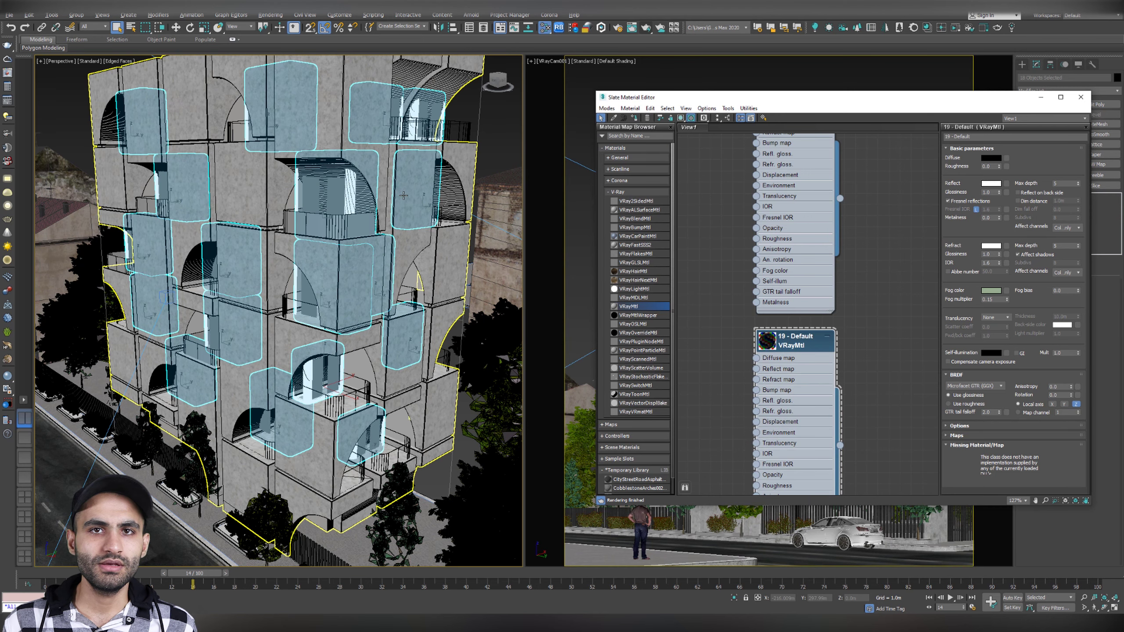
pyautogui.click(630, 109)
pyautogui.click(630, 109)
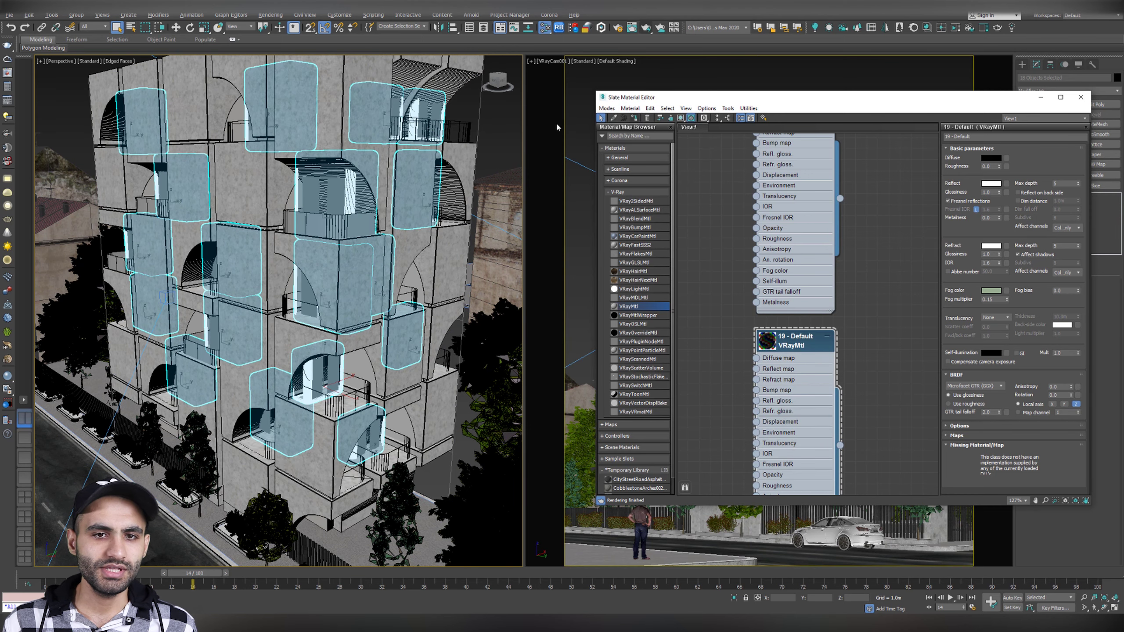
pyautogui.click(495, 142)
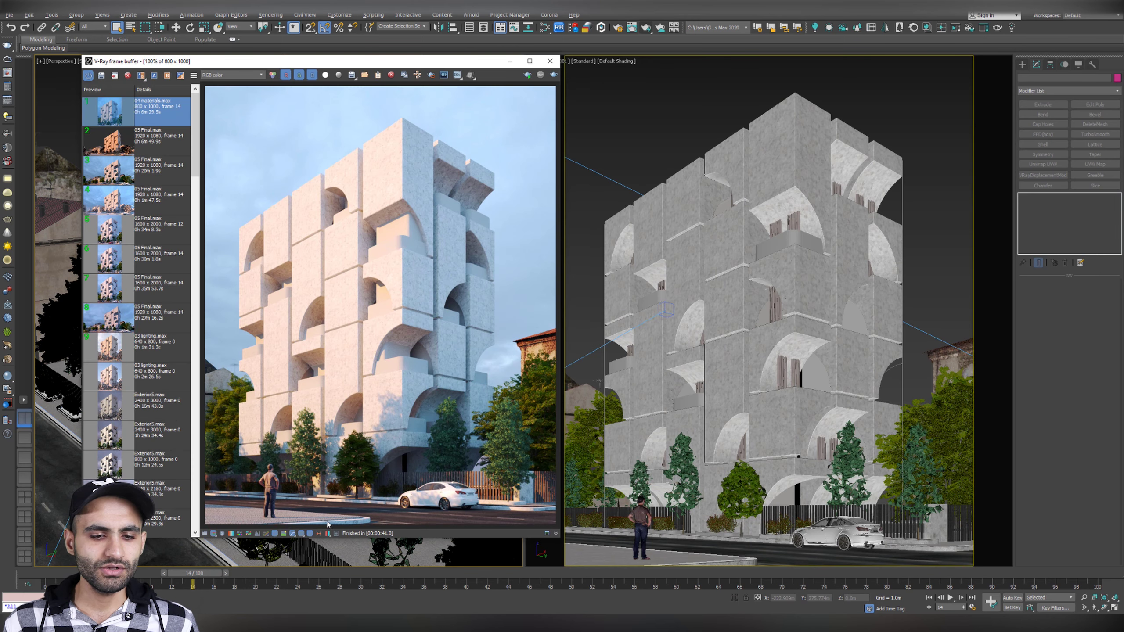